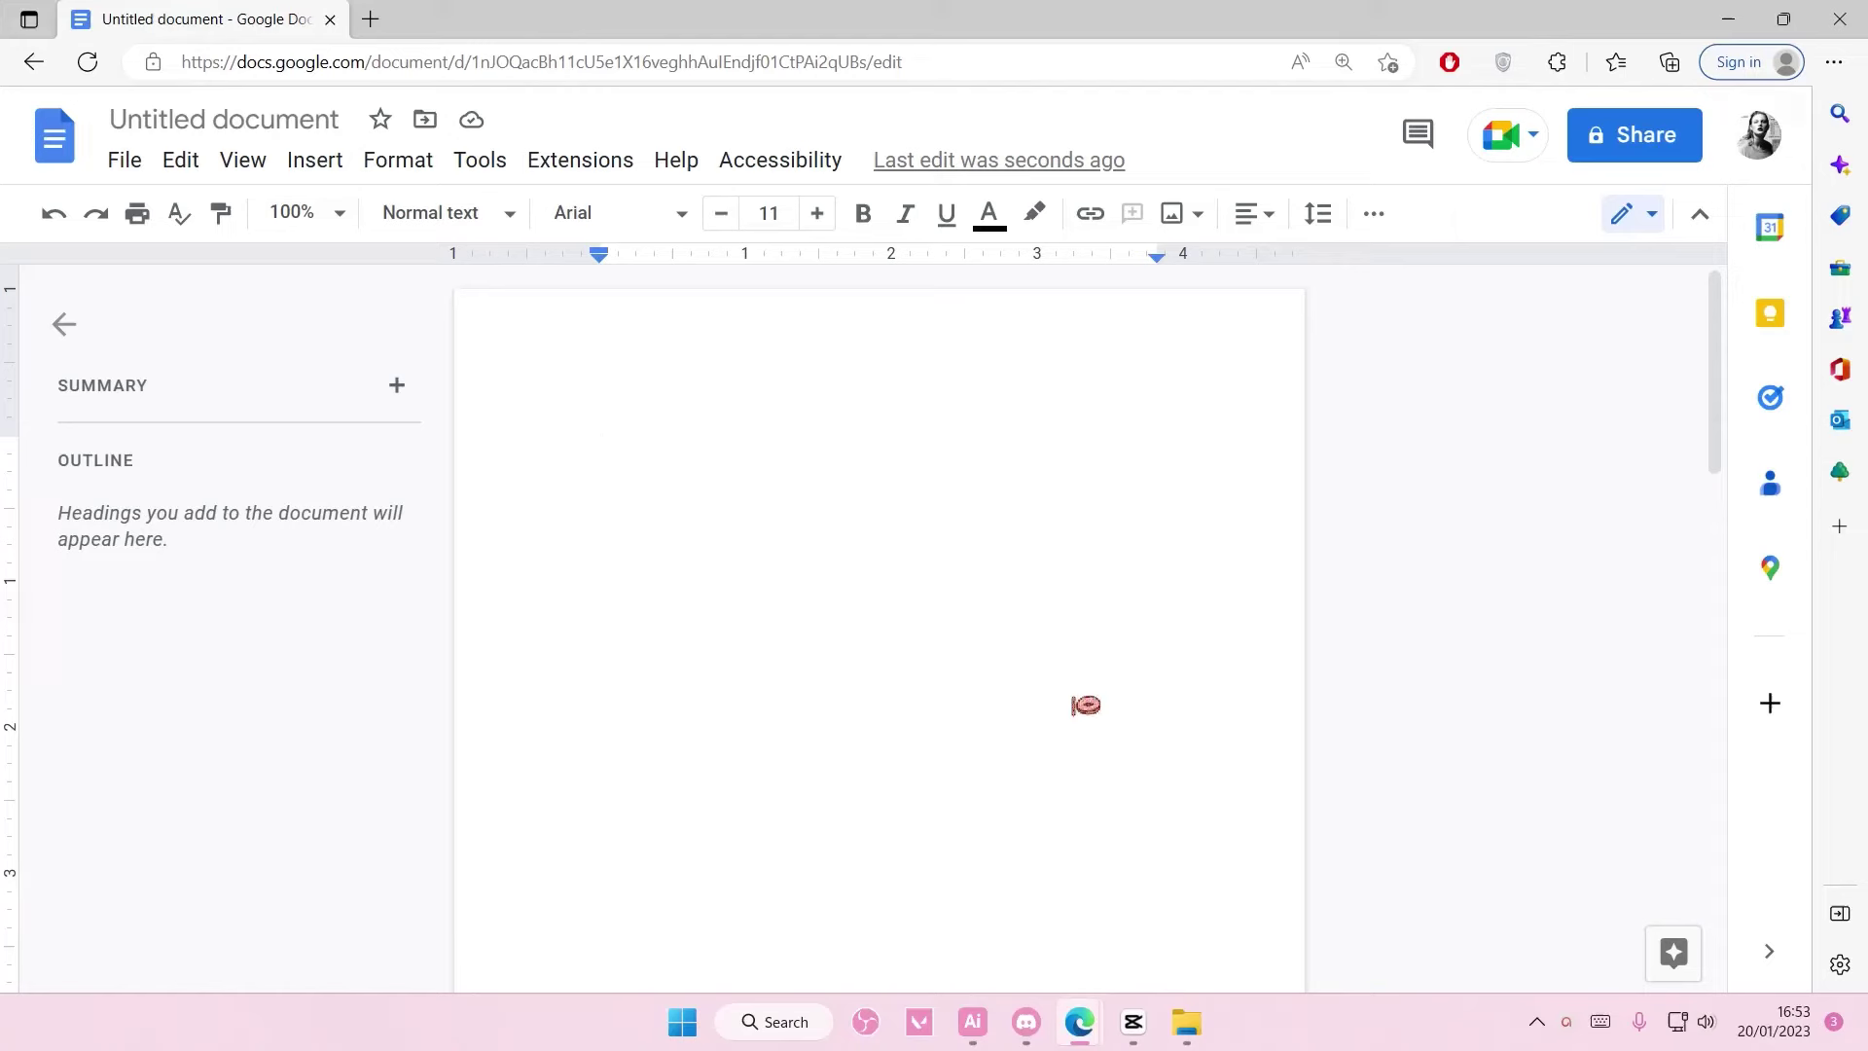
- Create a new blank drawing from the Insert > Drawing > New menu
{"action": "left_click", "coordinate": [352, 168]}
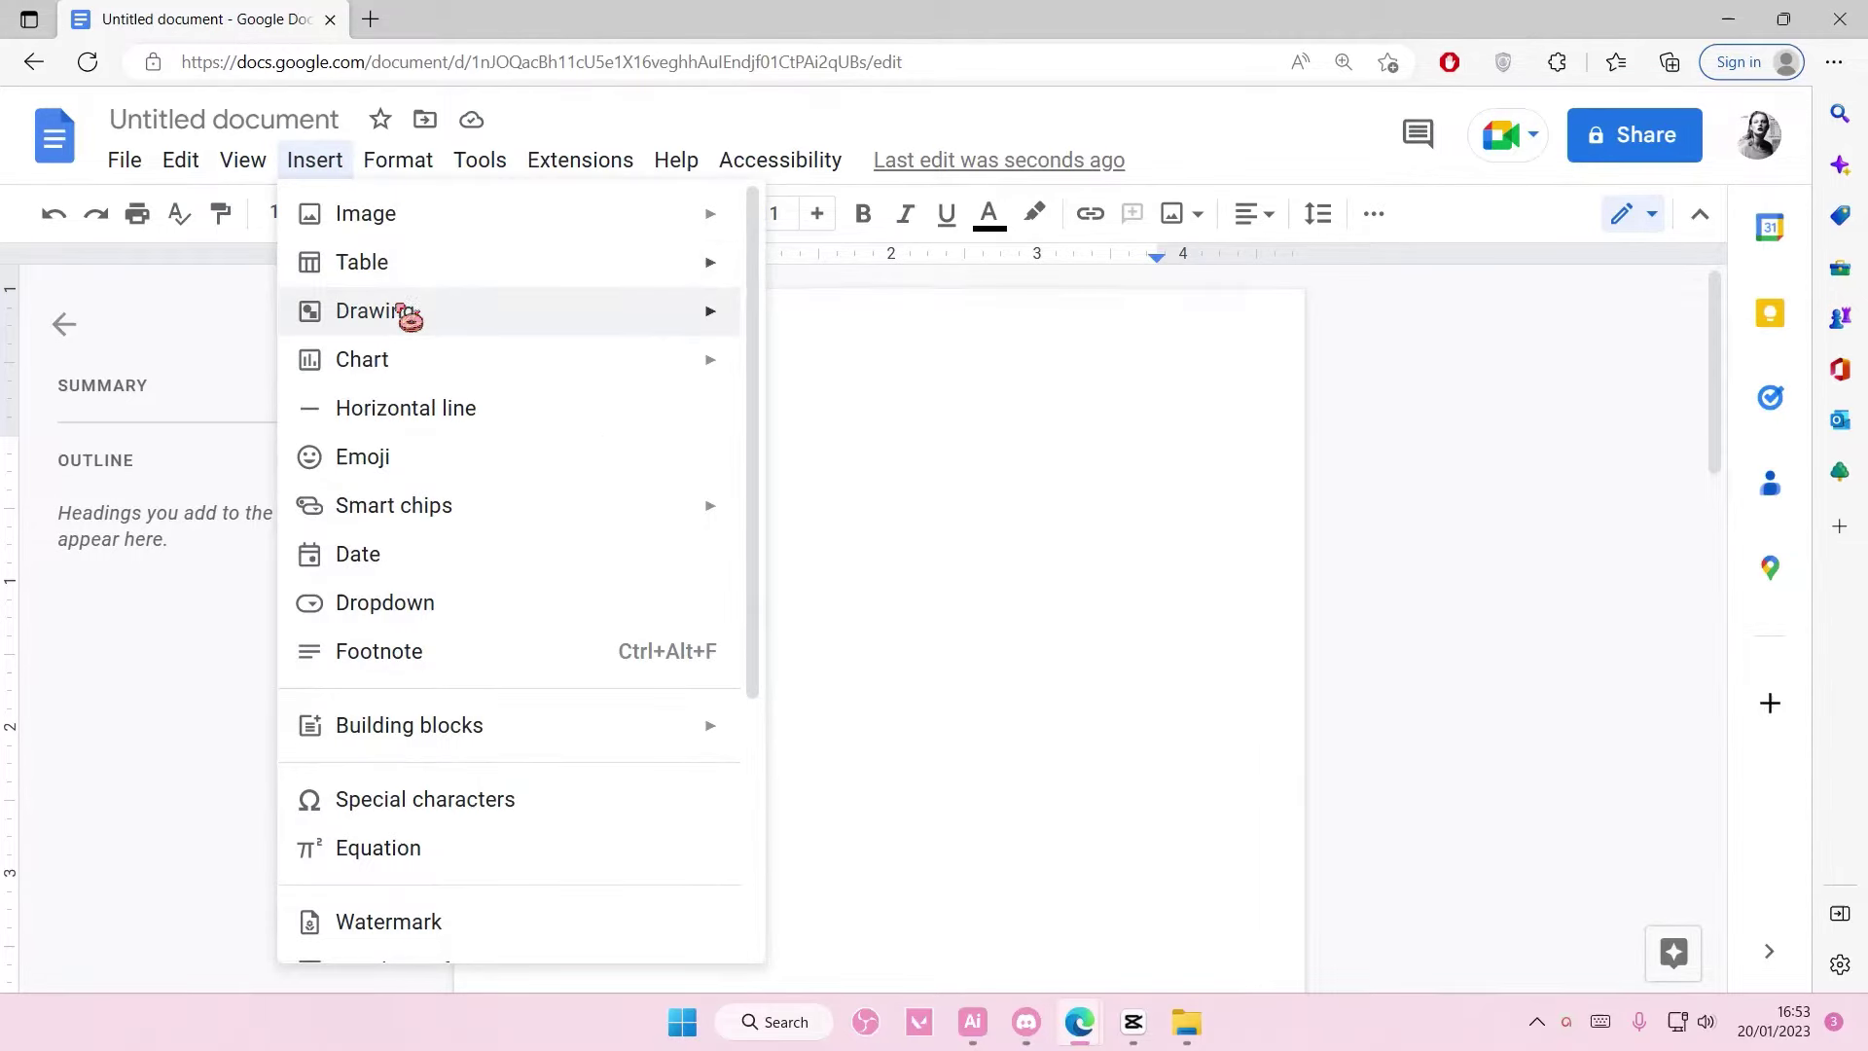
{"action": "mouse_move", "coordinate": [529, 303]}
{"action": "left_click", "coordinate": [788, 314]}
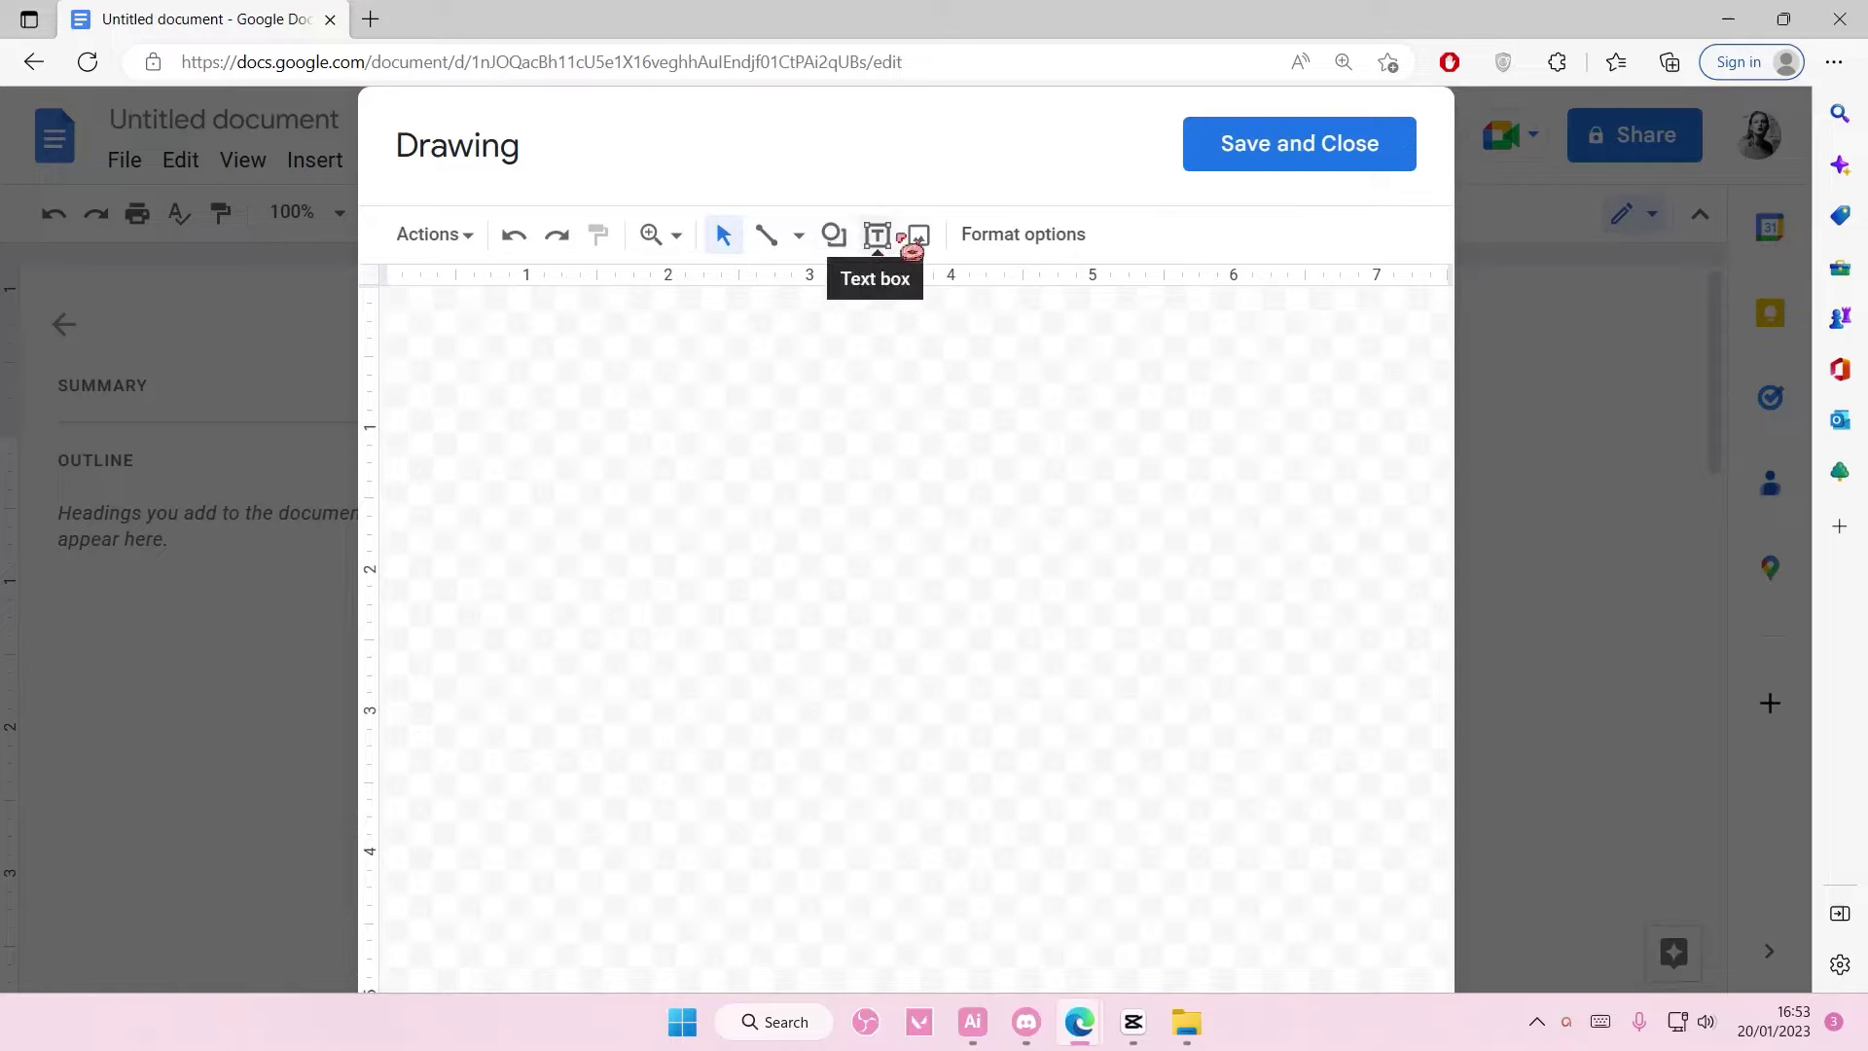
- Draw a rounded rectangle near the top-left of the canvas
{"action": "left_click", "coordinate": [834, 236]}
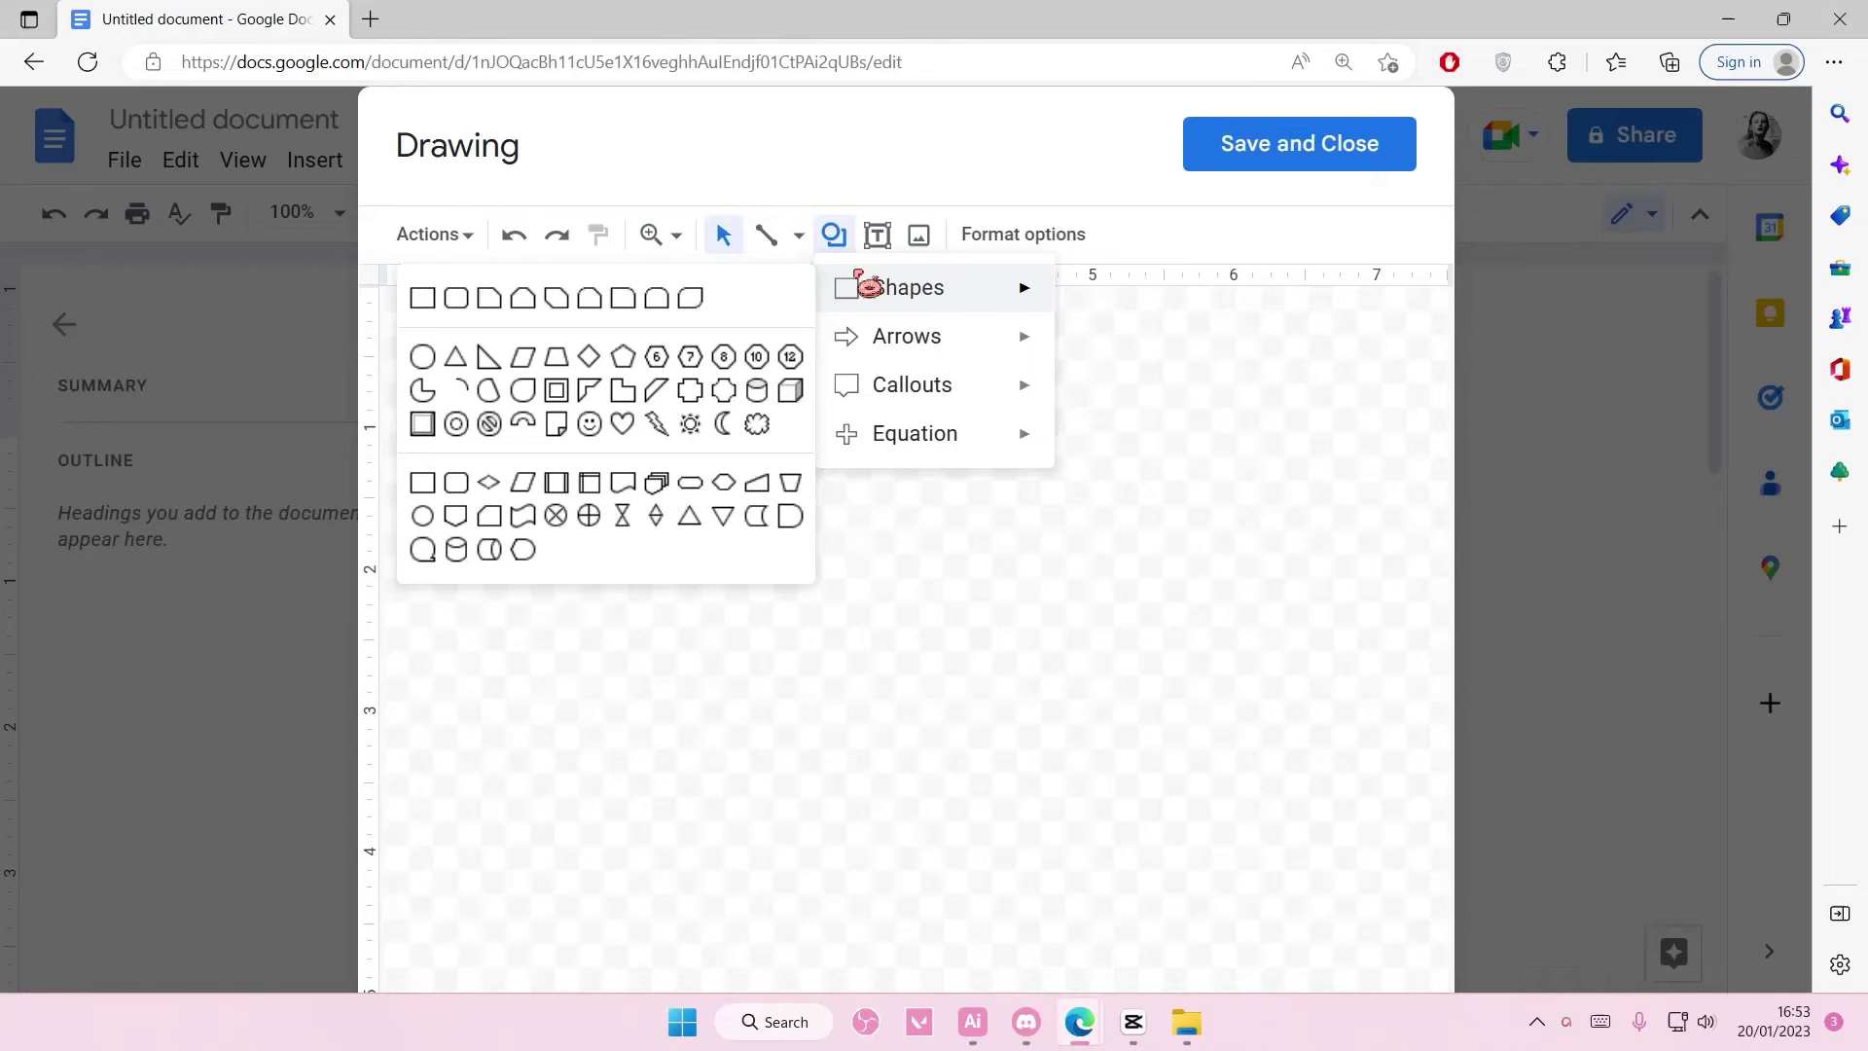
{"action": "mouse_move", "coordinate": [876, 285]}
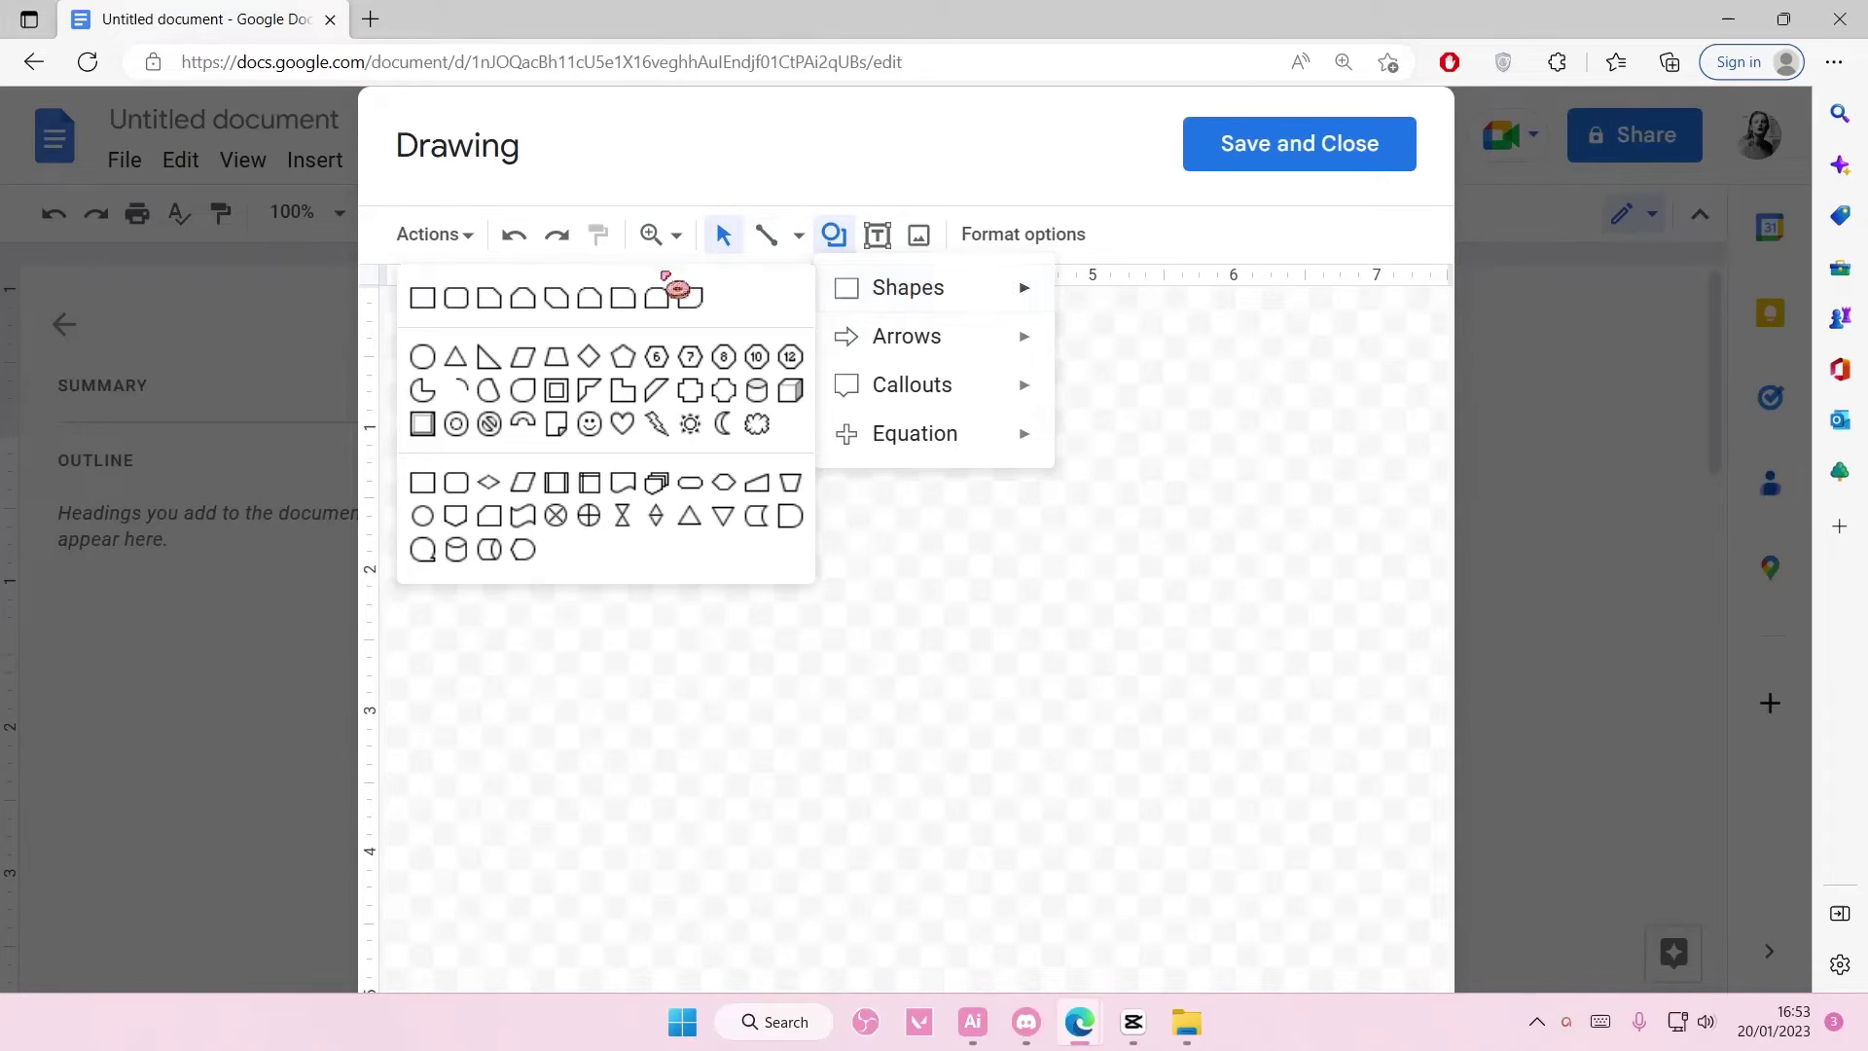
{"action": "left_click", "coordinate": [486, 298]}
{"action": "left_click_drag", "start_coordinate": [493, 358], "coordinate": [702, 456]}
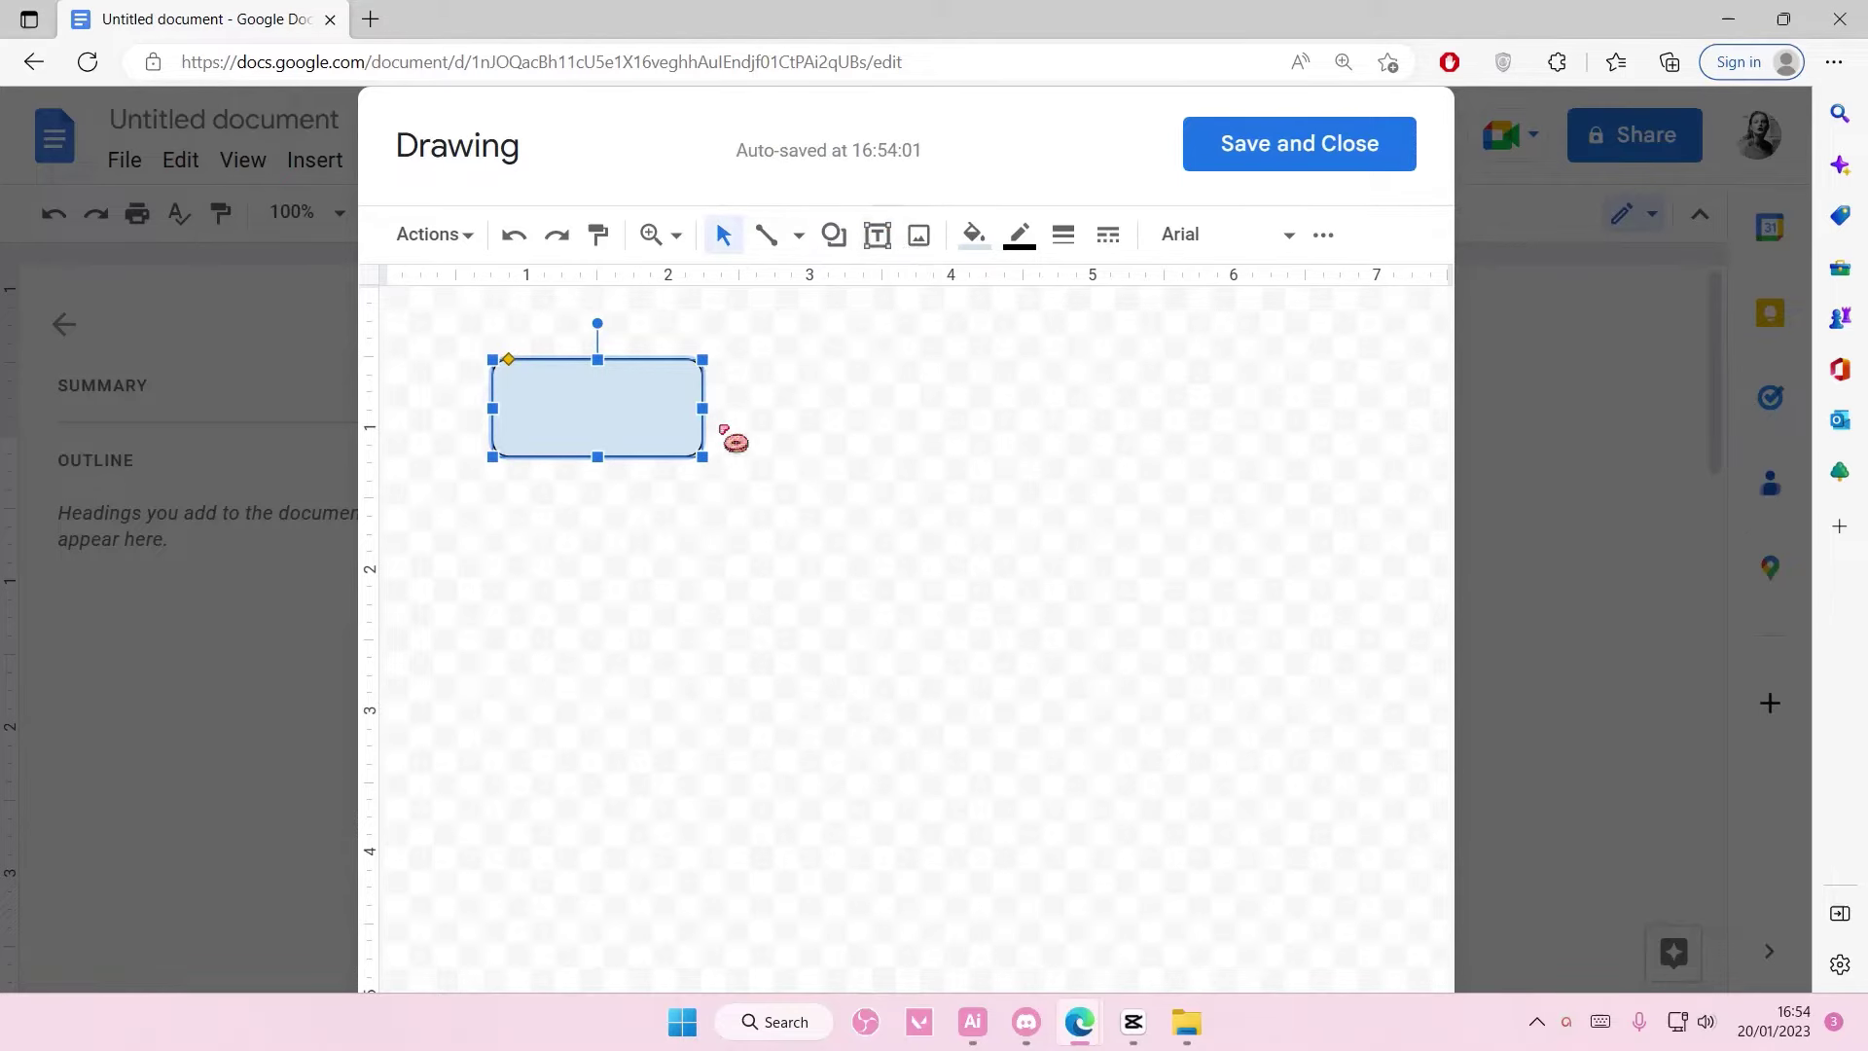
- Draw a plain rectangle below the rounded rectangle
{"action": "left_click", "coordinate": [832, 235]}
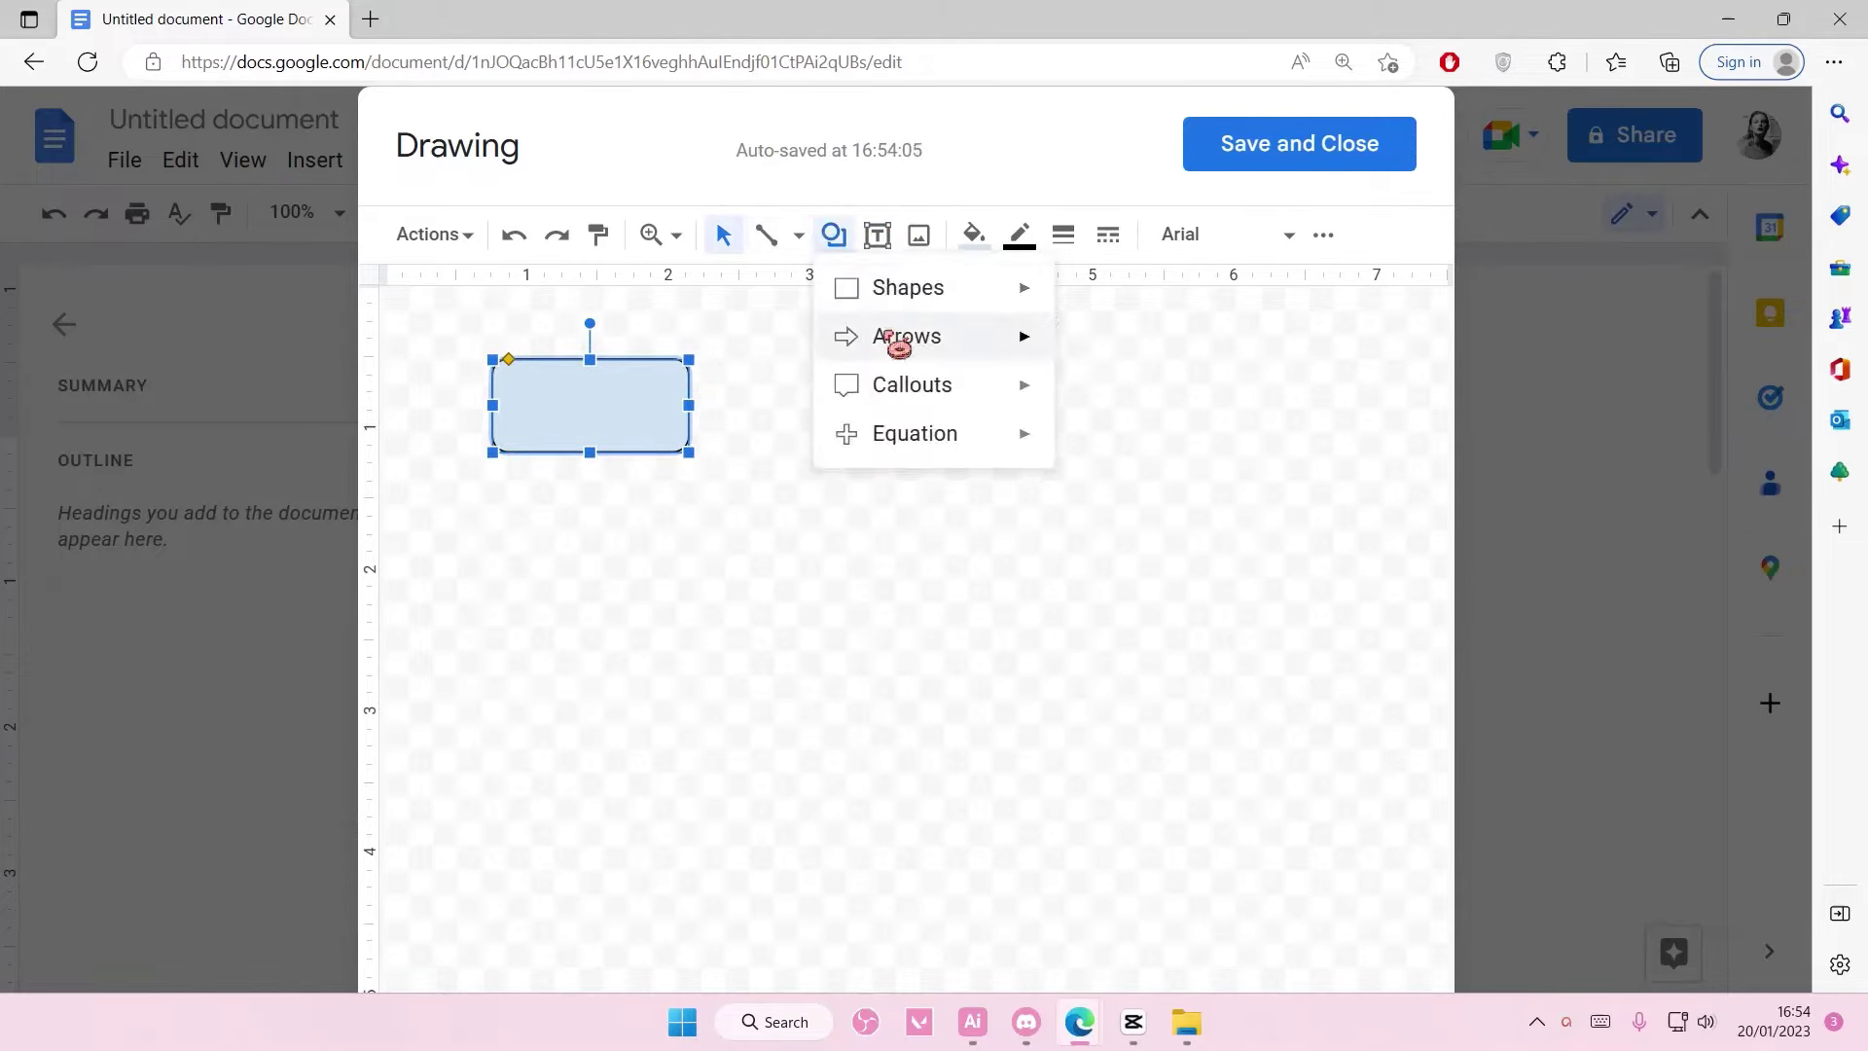
{"action": "mouse_move", "coordinate": [902, 309]}
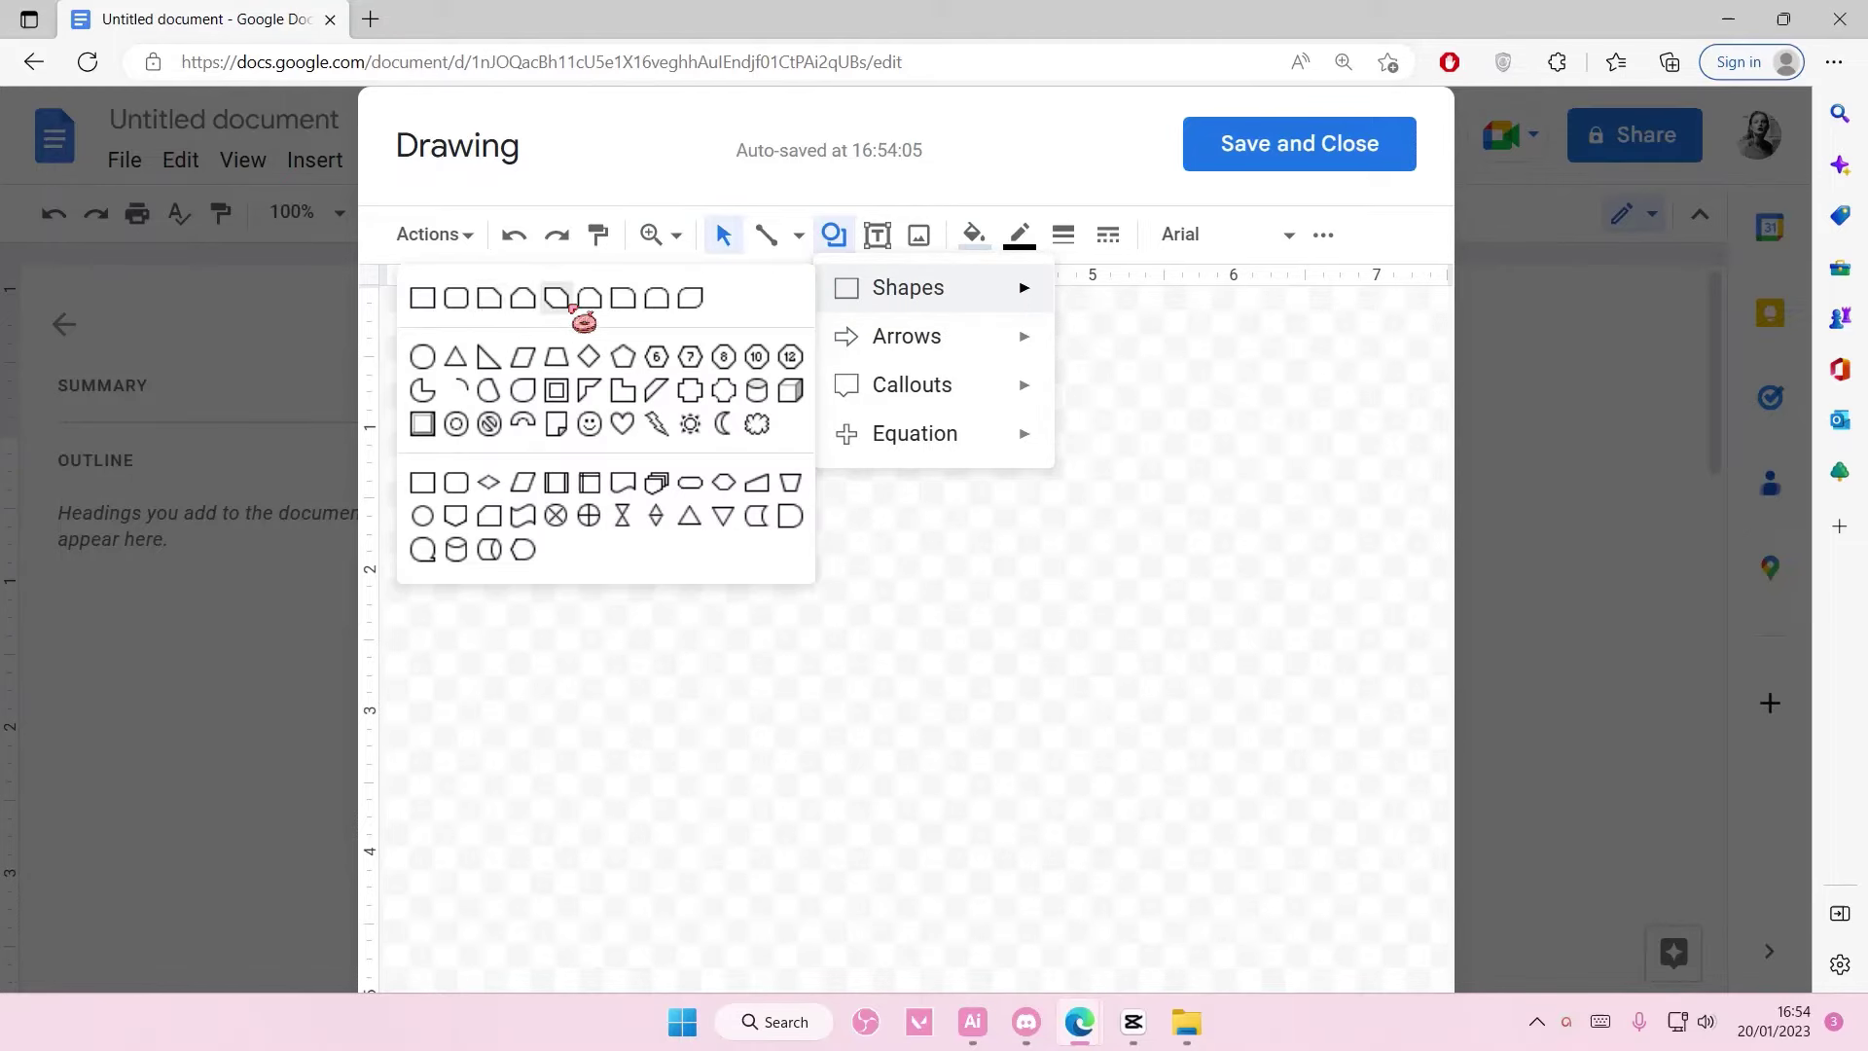
{"action": "left_click", "coordinate": [431, 307]}
{"action": "left_click_drag", "start_coordinate": [496, 525], "coordinate": [682, 612]}
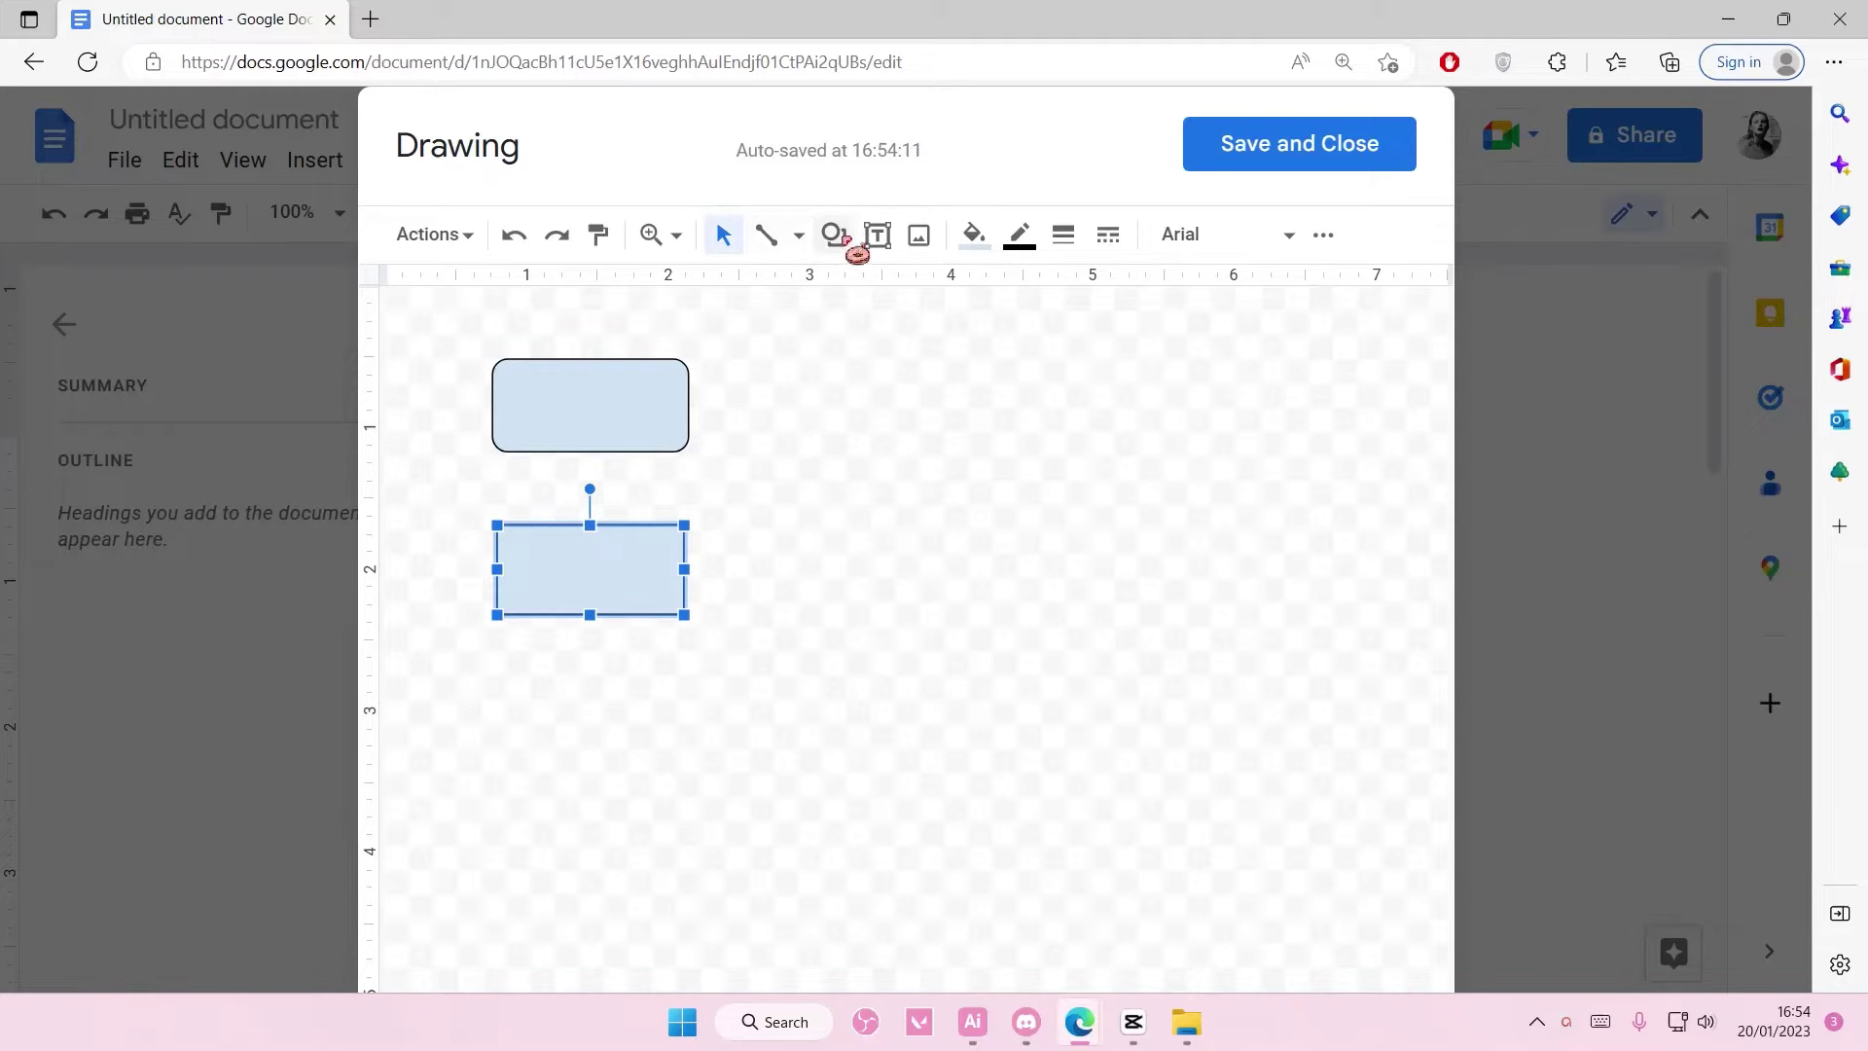
- Draw a diamond below the two rectangles
{"action": "left_click", "coordinate": [799, 236]}
{"action": "left_click", "coordinate": [833, 235]}
{"action": "mouse_move", "coordinate": [911, 291]}
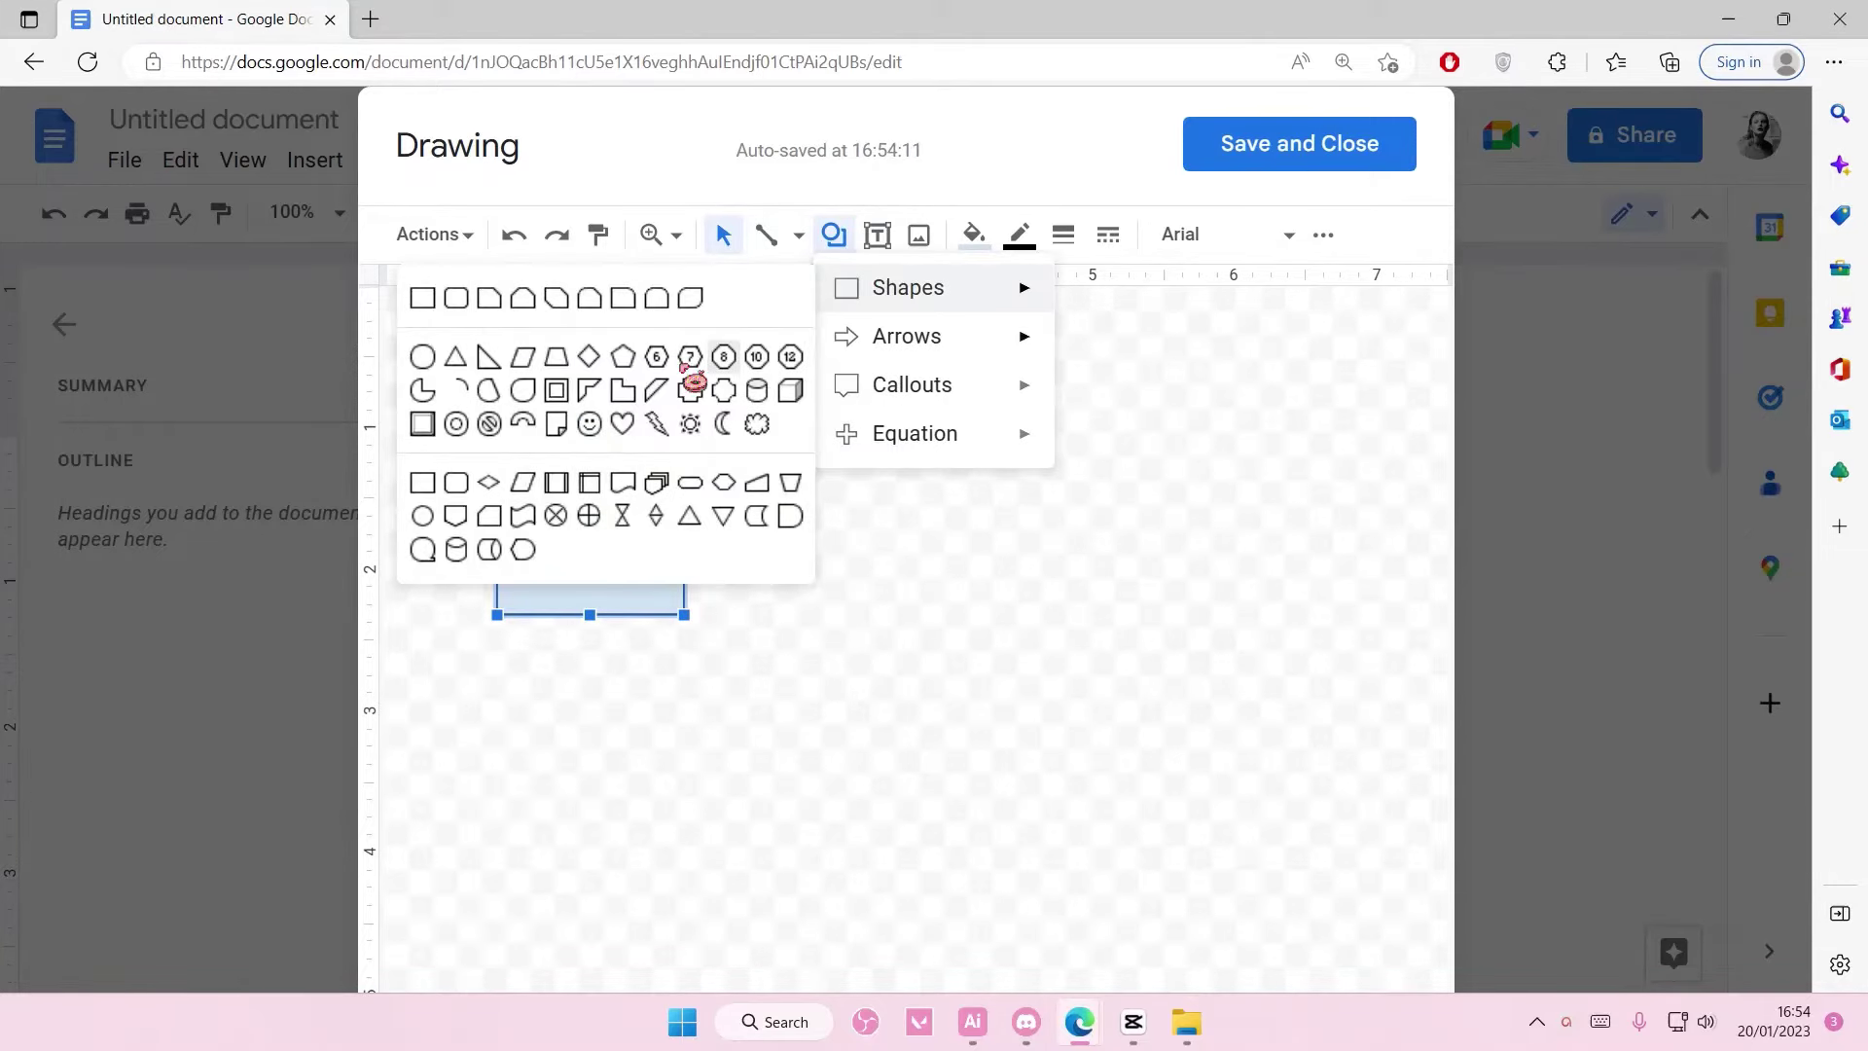
{"action": "left_click", "coordinate": [603, 387]}
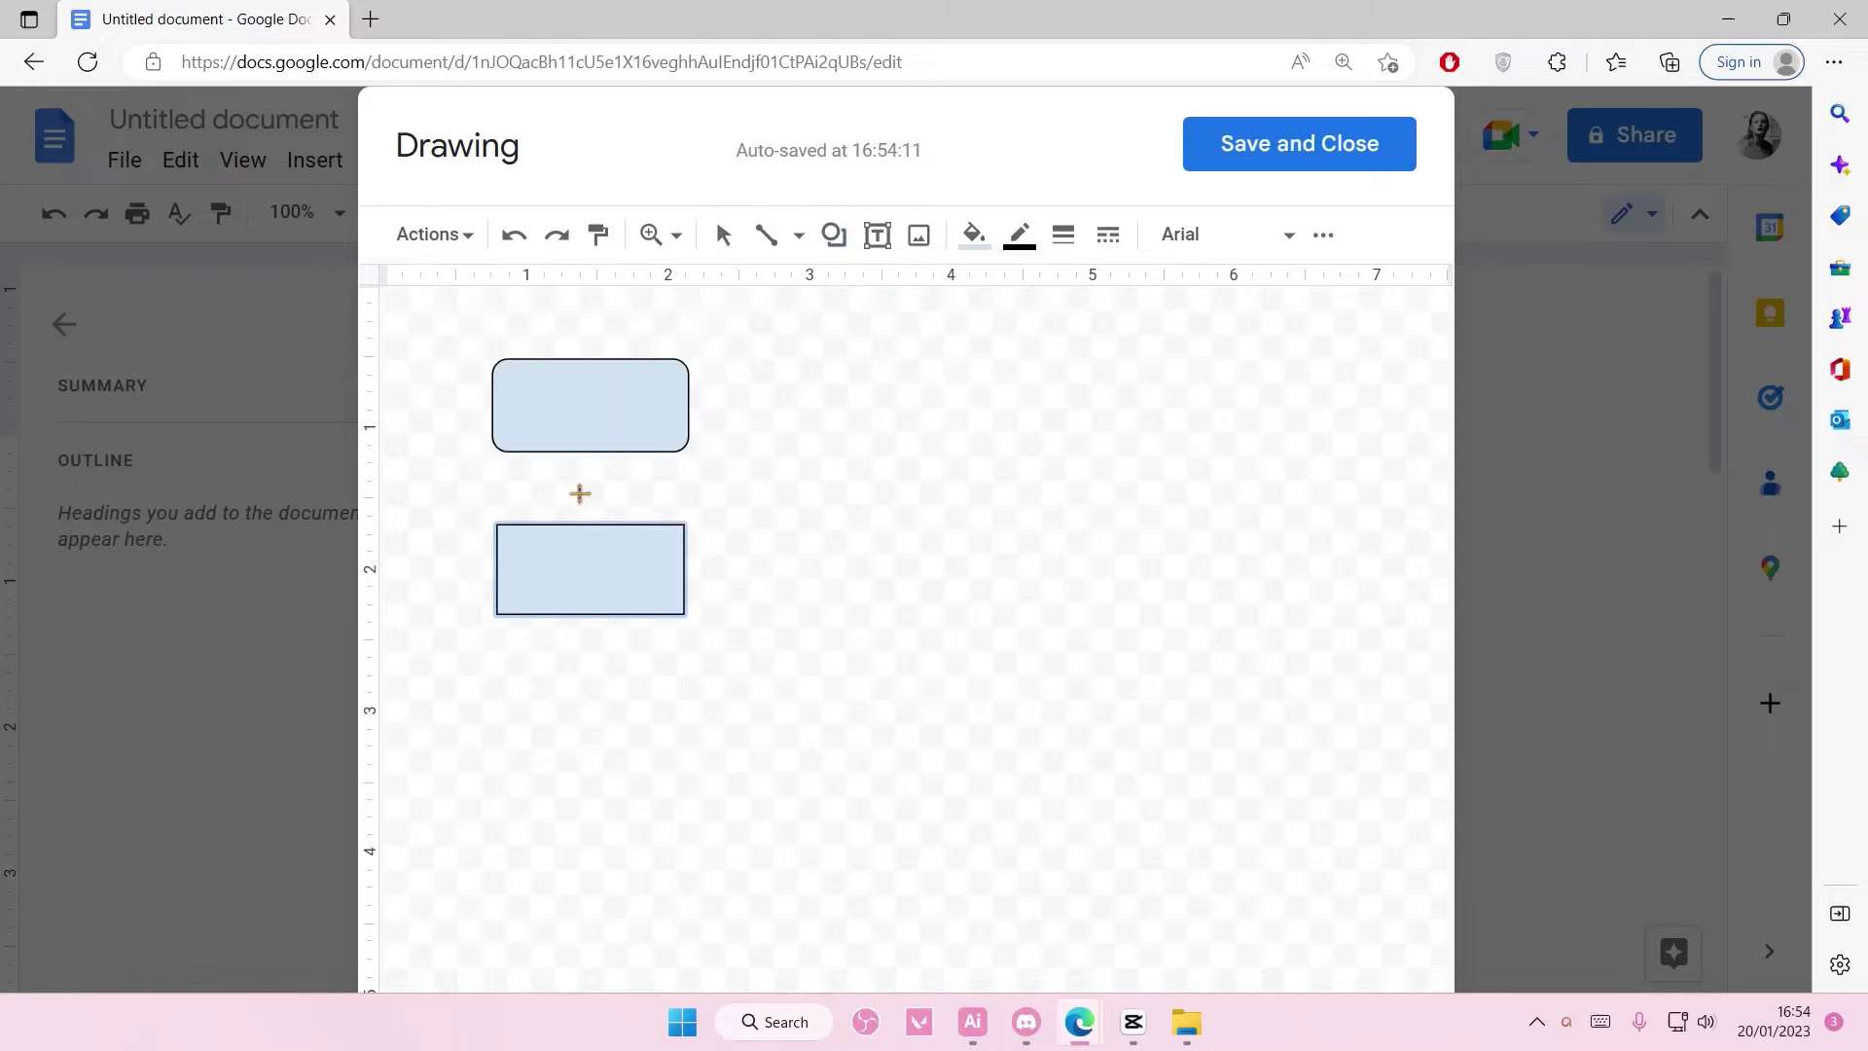
{"action": "left_click_drag", "start_coordinate": [489, 707], "coordinate": [686, 829]}
- Align the middle rectangle's width with the top shape and nudge the diamond up
{"action": "left_click", "coordinate": [681, 562]}
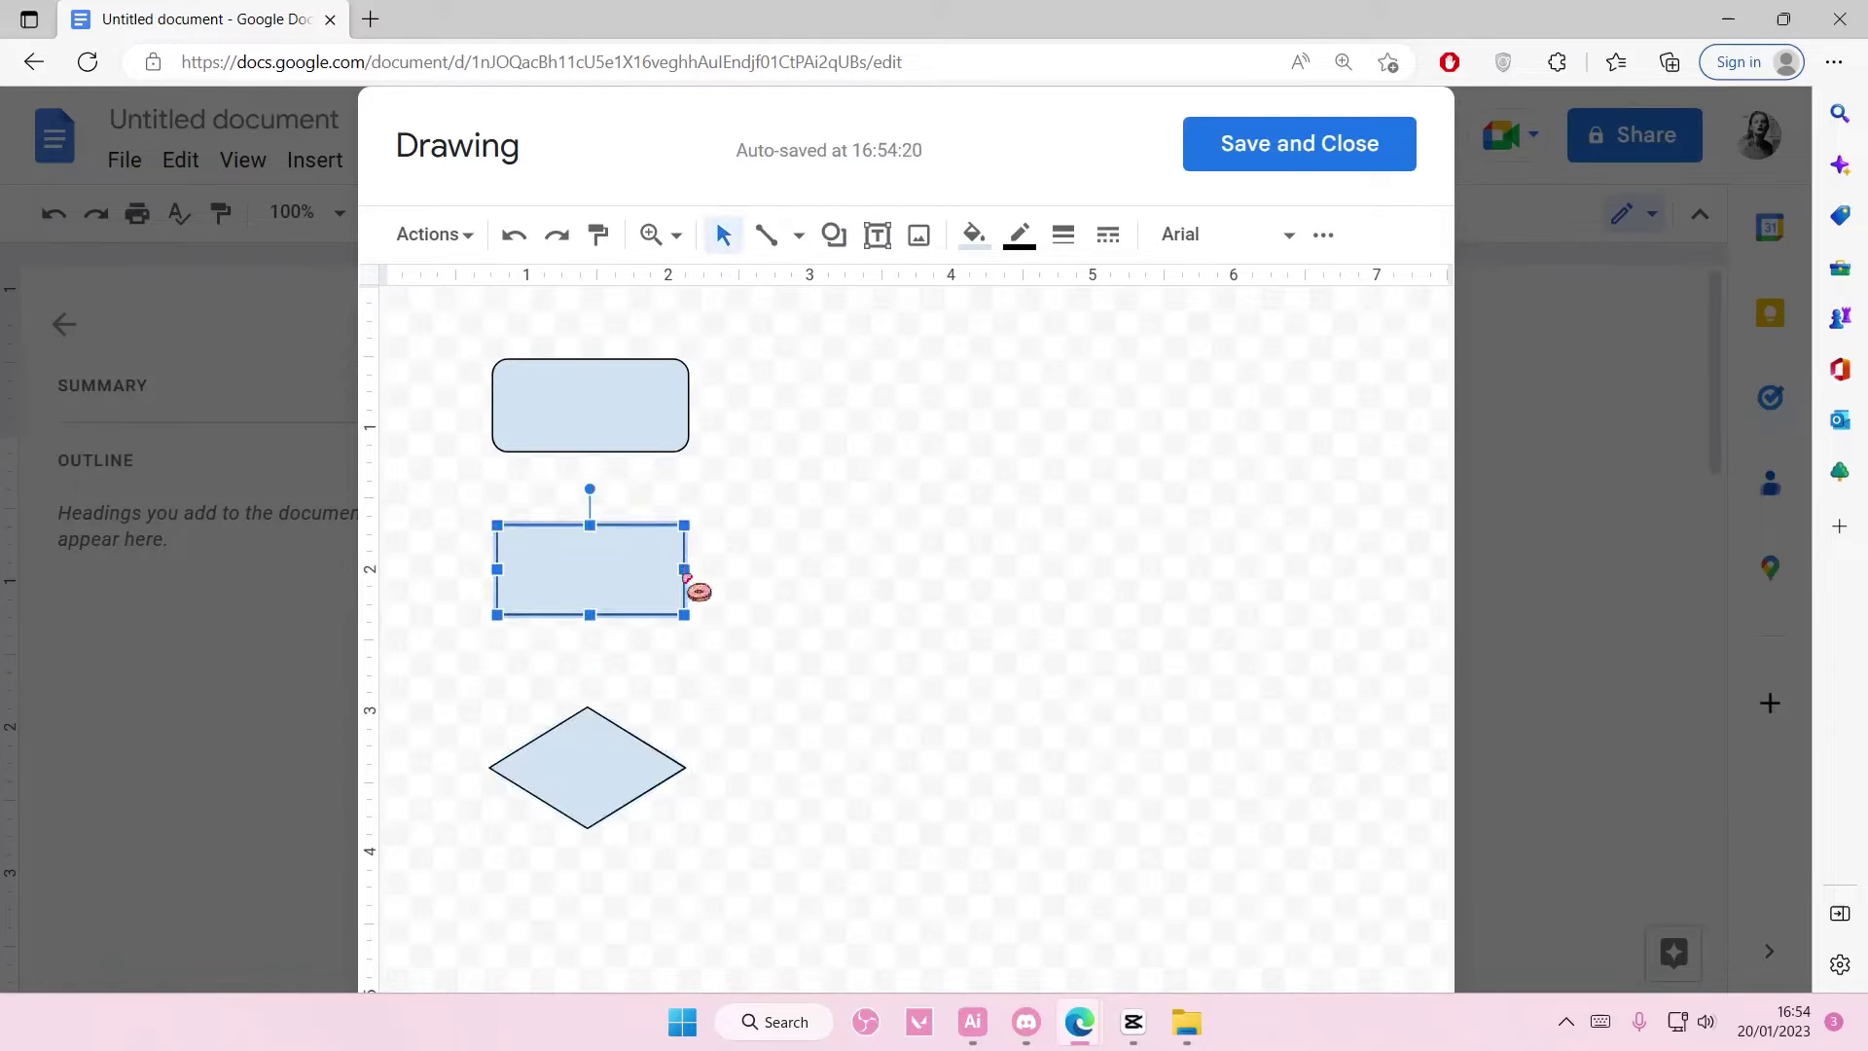
{"action": "left_click_drag", "start_coordinate": [685, 570], "coordinate": [694, 572]}
{"action": "left_click_drag", "start_coordinate": [495, 569], "coordinate": [488, 567]}
{"action": "left_click_drag", "start_coordinate": [694, 571], "coordinate": [686, 570]}
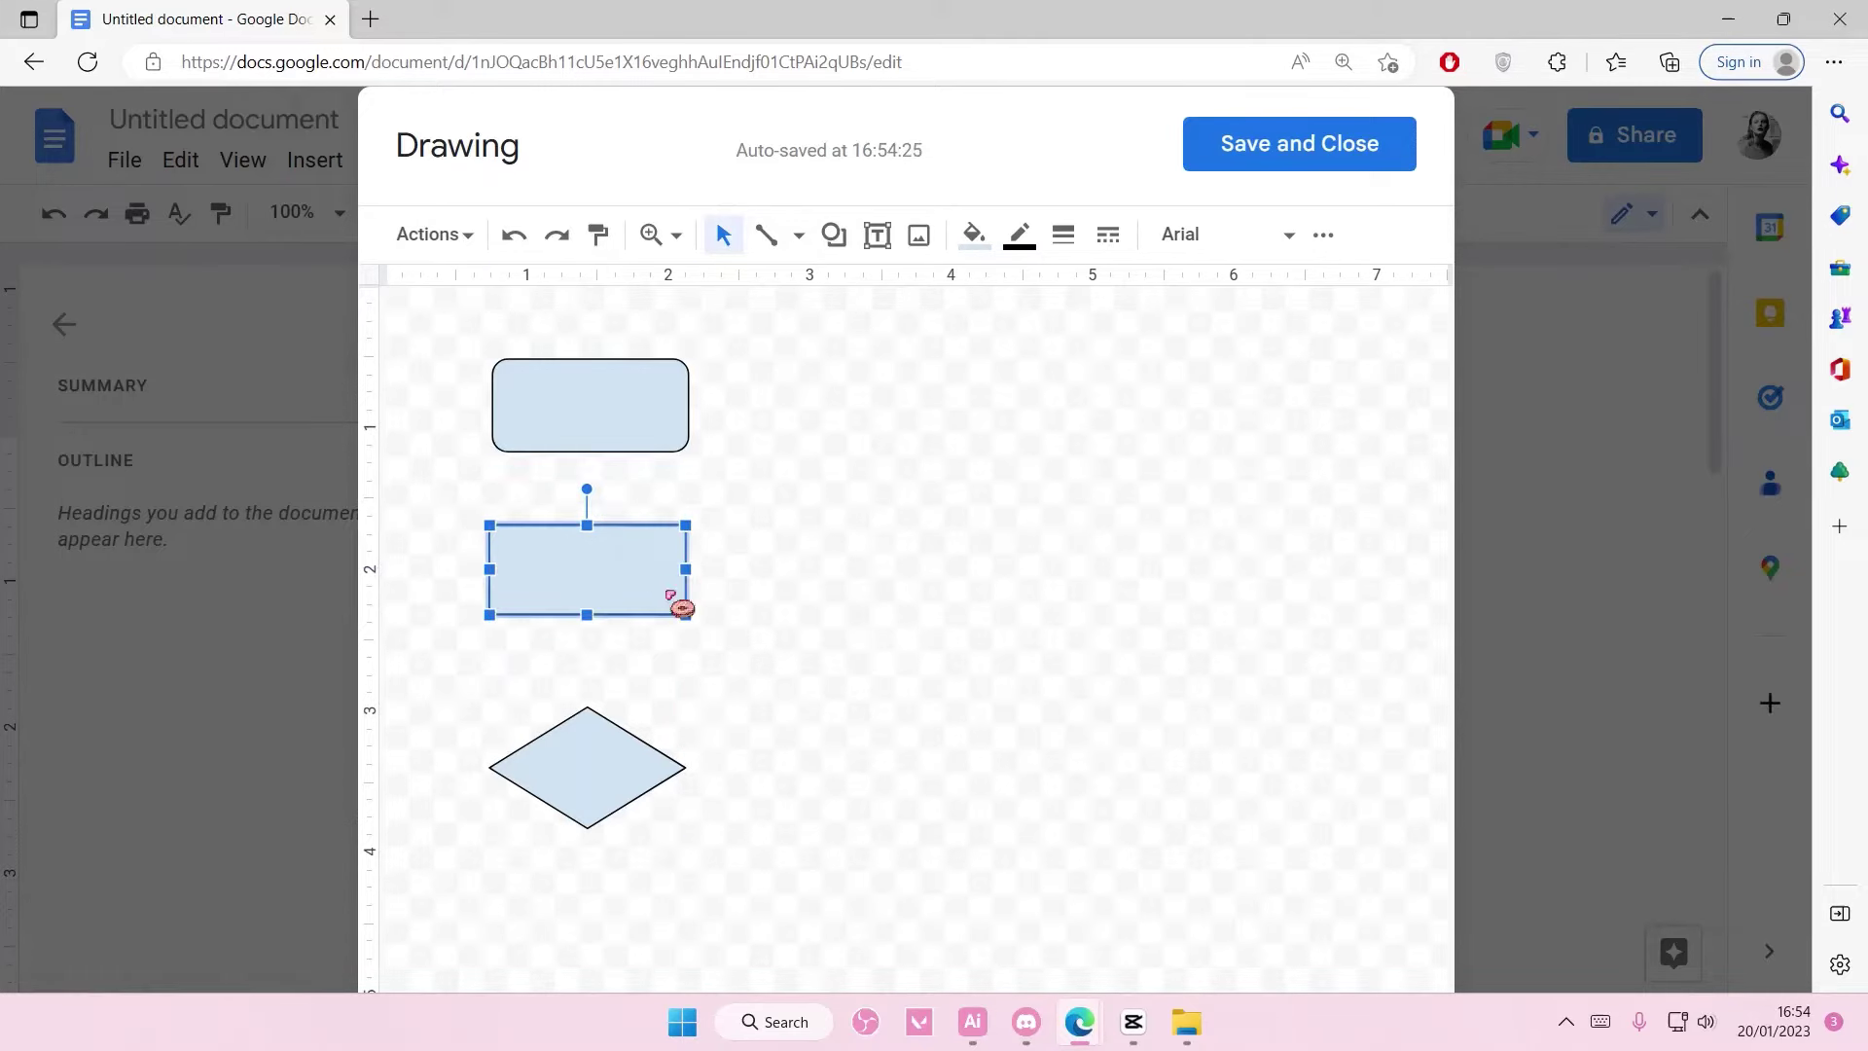
{"action": "left_click_drag", "start_coordinate": [575, 750], "coordinate": [580, 727]}
- Duplicate the middle rectangle to the diamond's right and copy the rounded rectangle below the diamond
{"action": "left_click", "coordinate": [604, 568]}
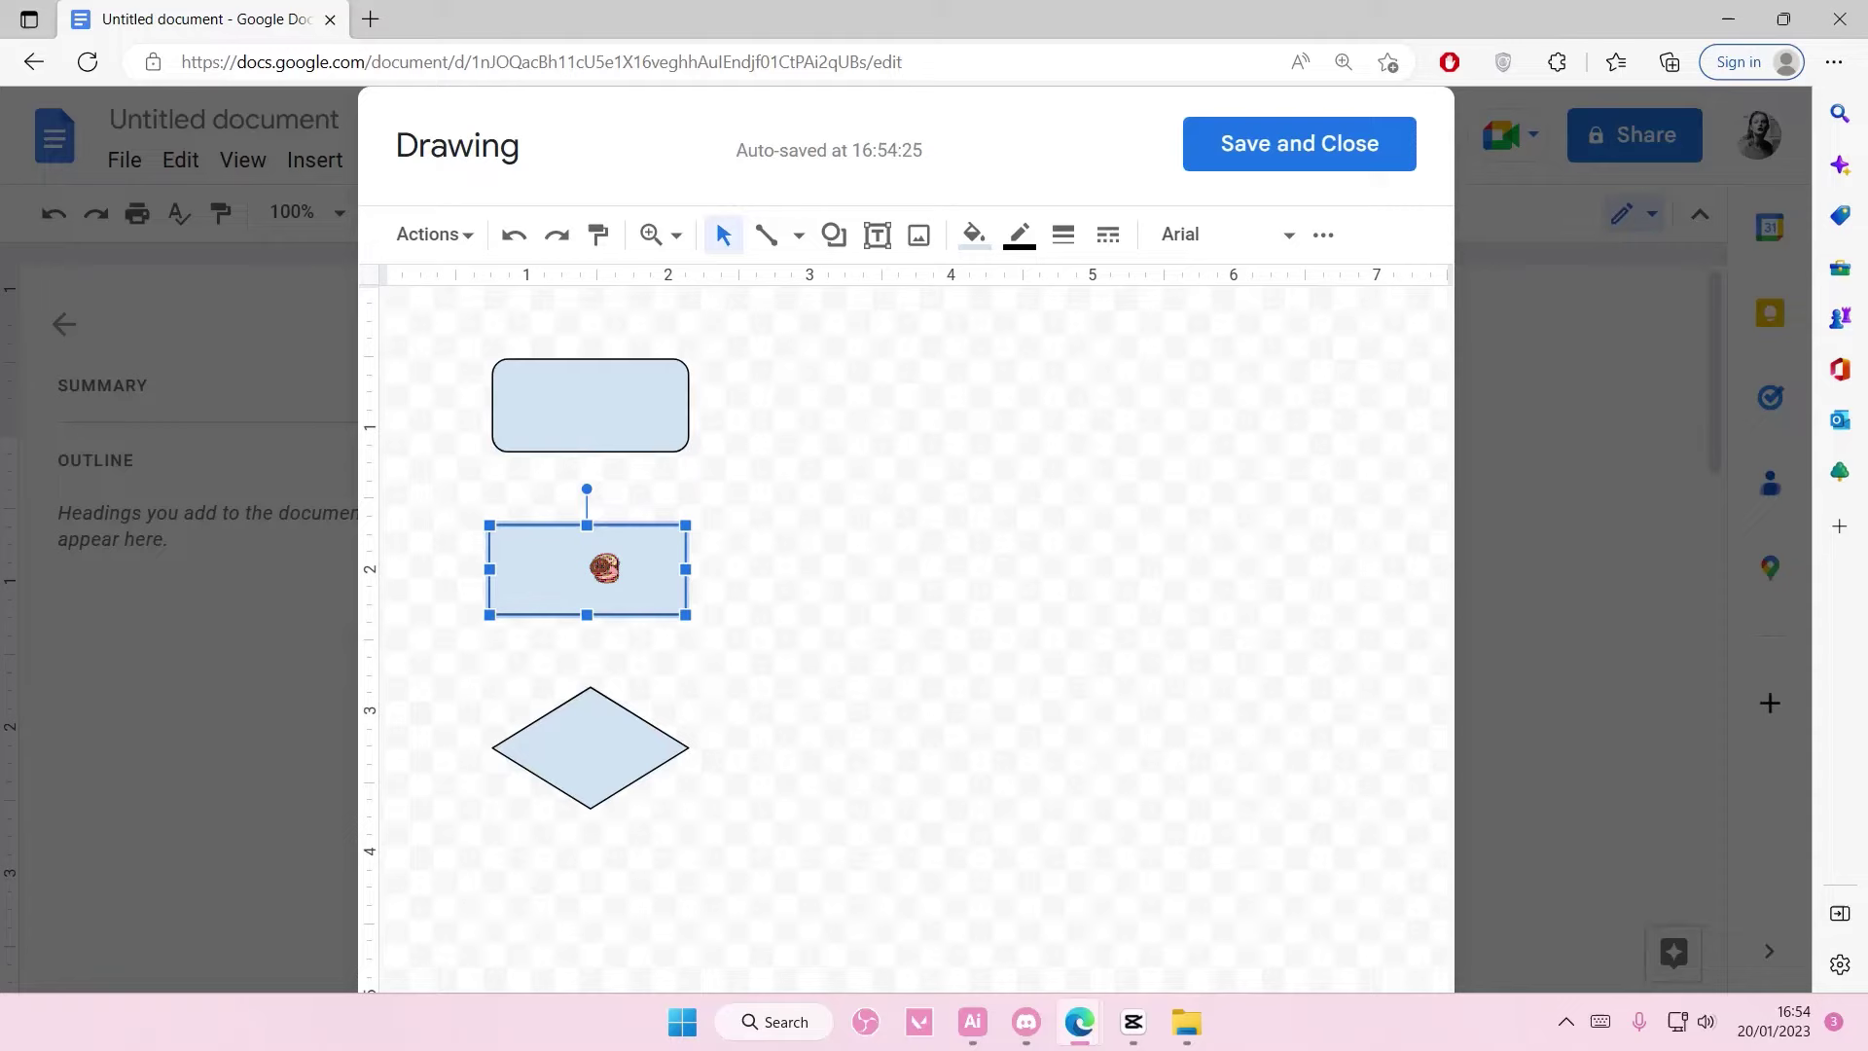
{"action": "key", "text": "ctrl+d"}
{"action": "left_click_drag", "start_coordinate": [638, 597], "coordinate": [619, 910]}
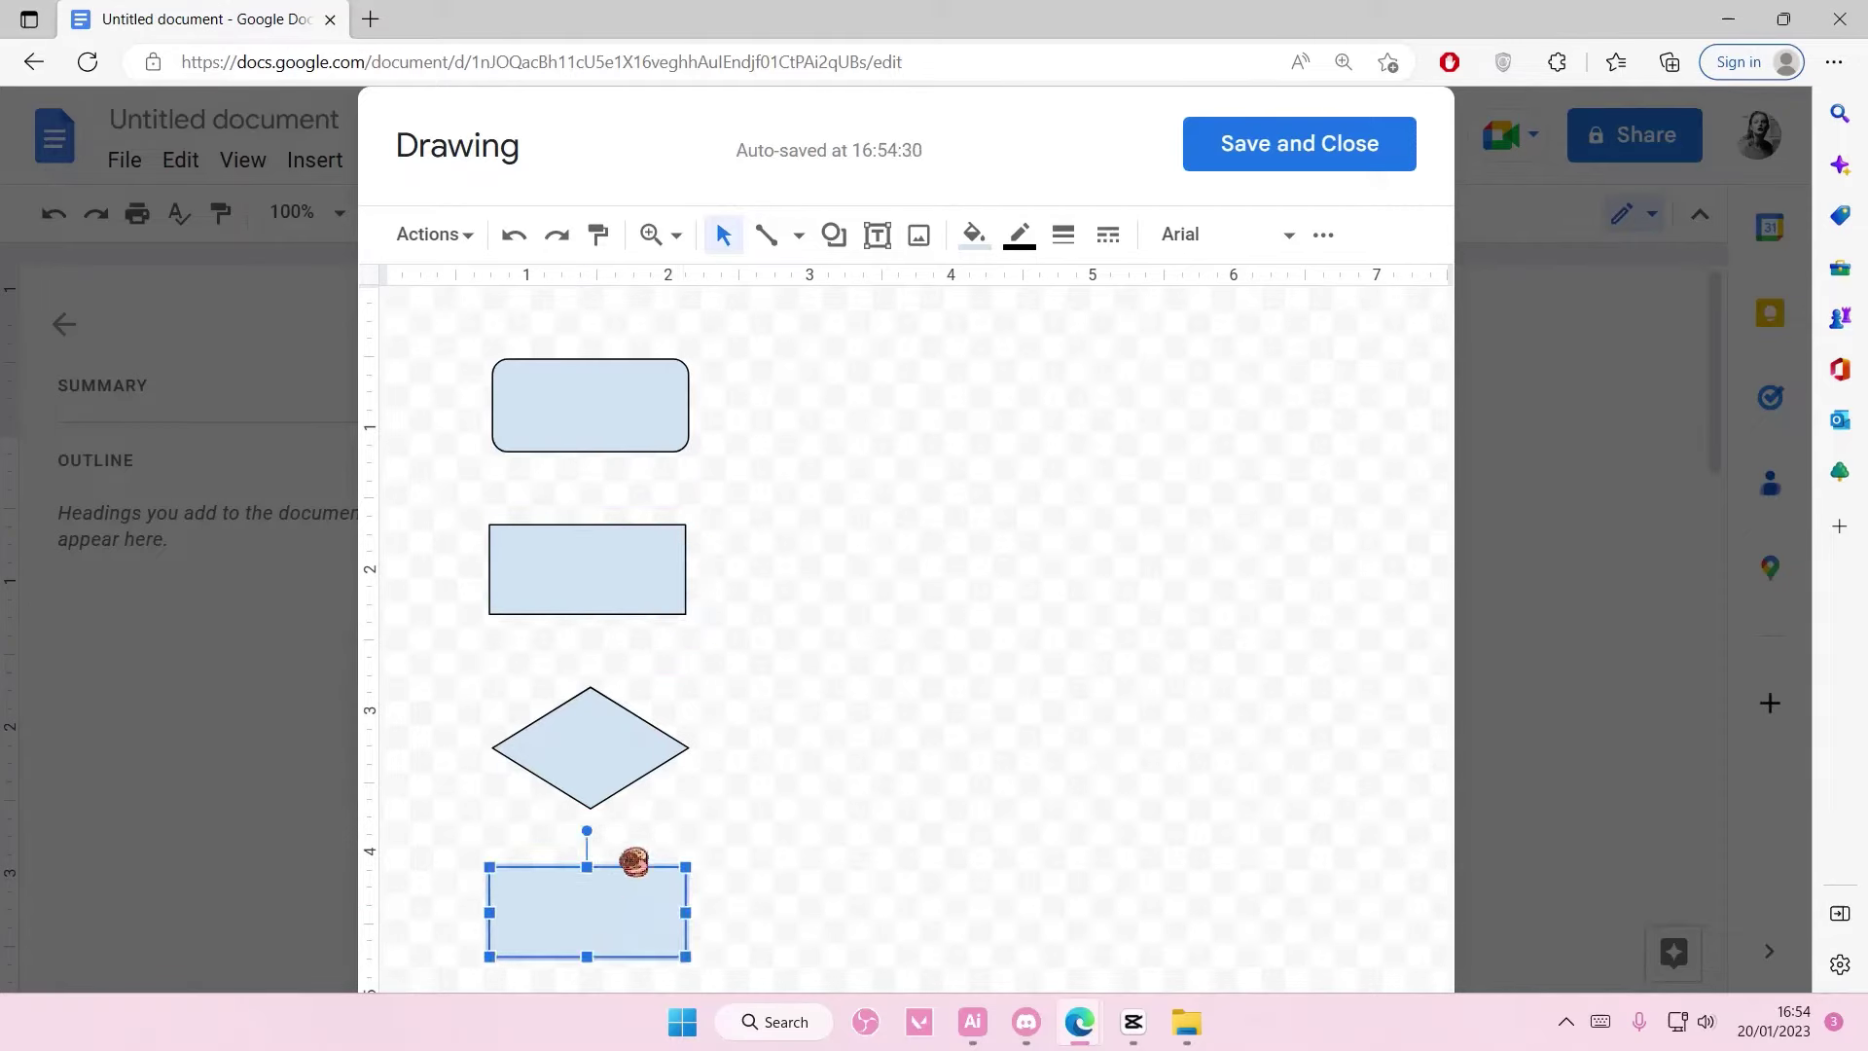
{"action": "left_click_drag", "start_coordinate": [628, 905], "coordinate": [912, 745]}
{"action": "left_click", "coordinate": [663, 442]}
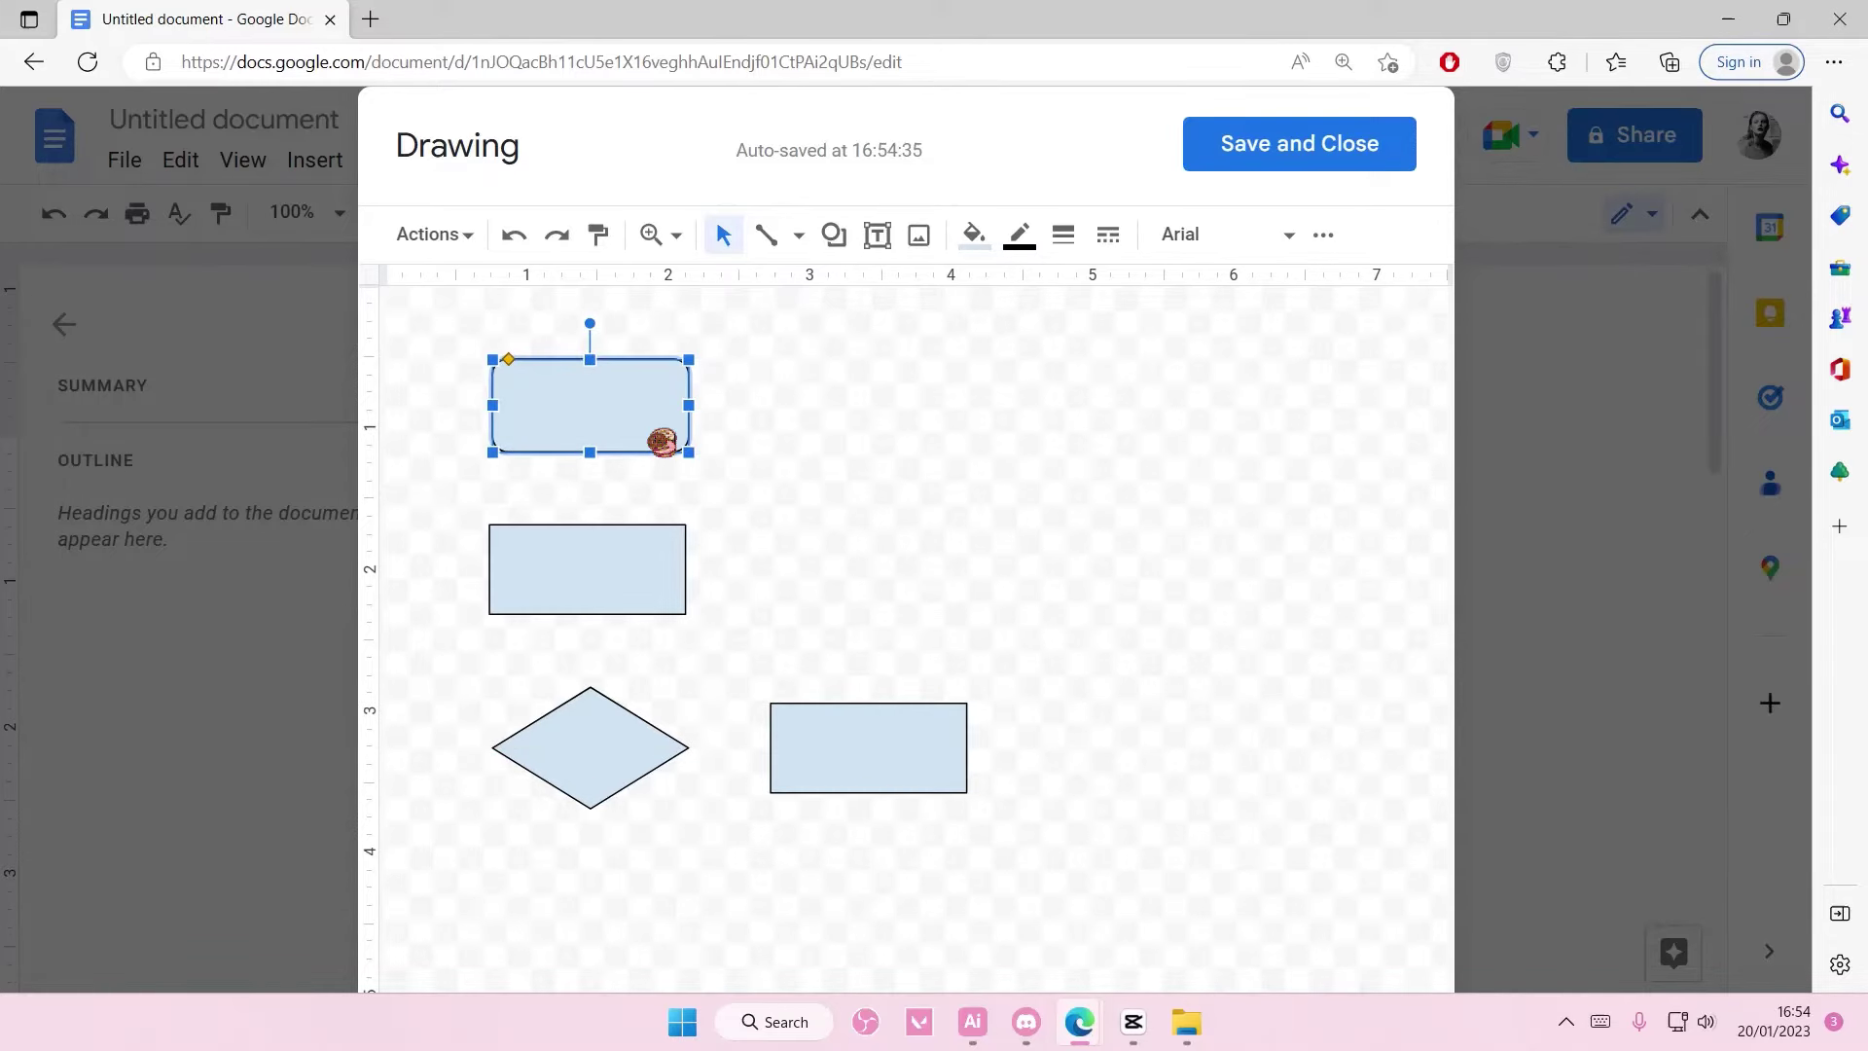
{"action": "left_click_drag", "start_coordinate": [662, 442], "coordinate": [645, 945]}
- Add a text box reading 'A' inside the top rounded rectangle
{"action": "left_click", "coordinate": [841, 489]}
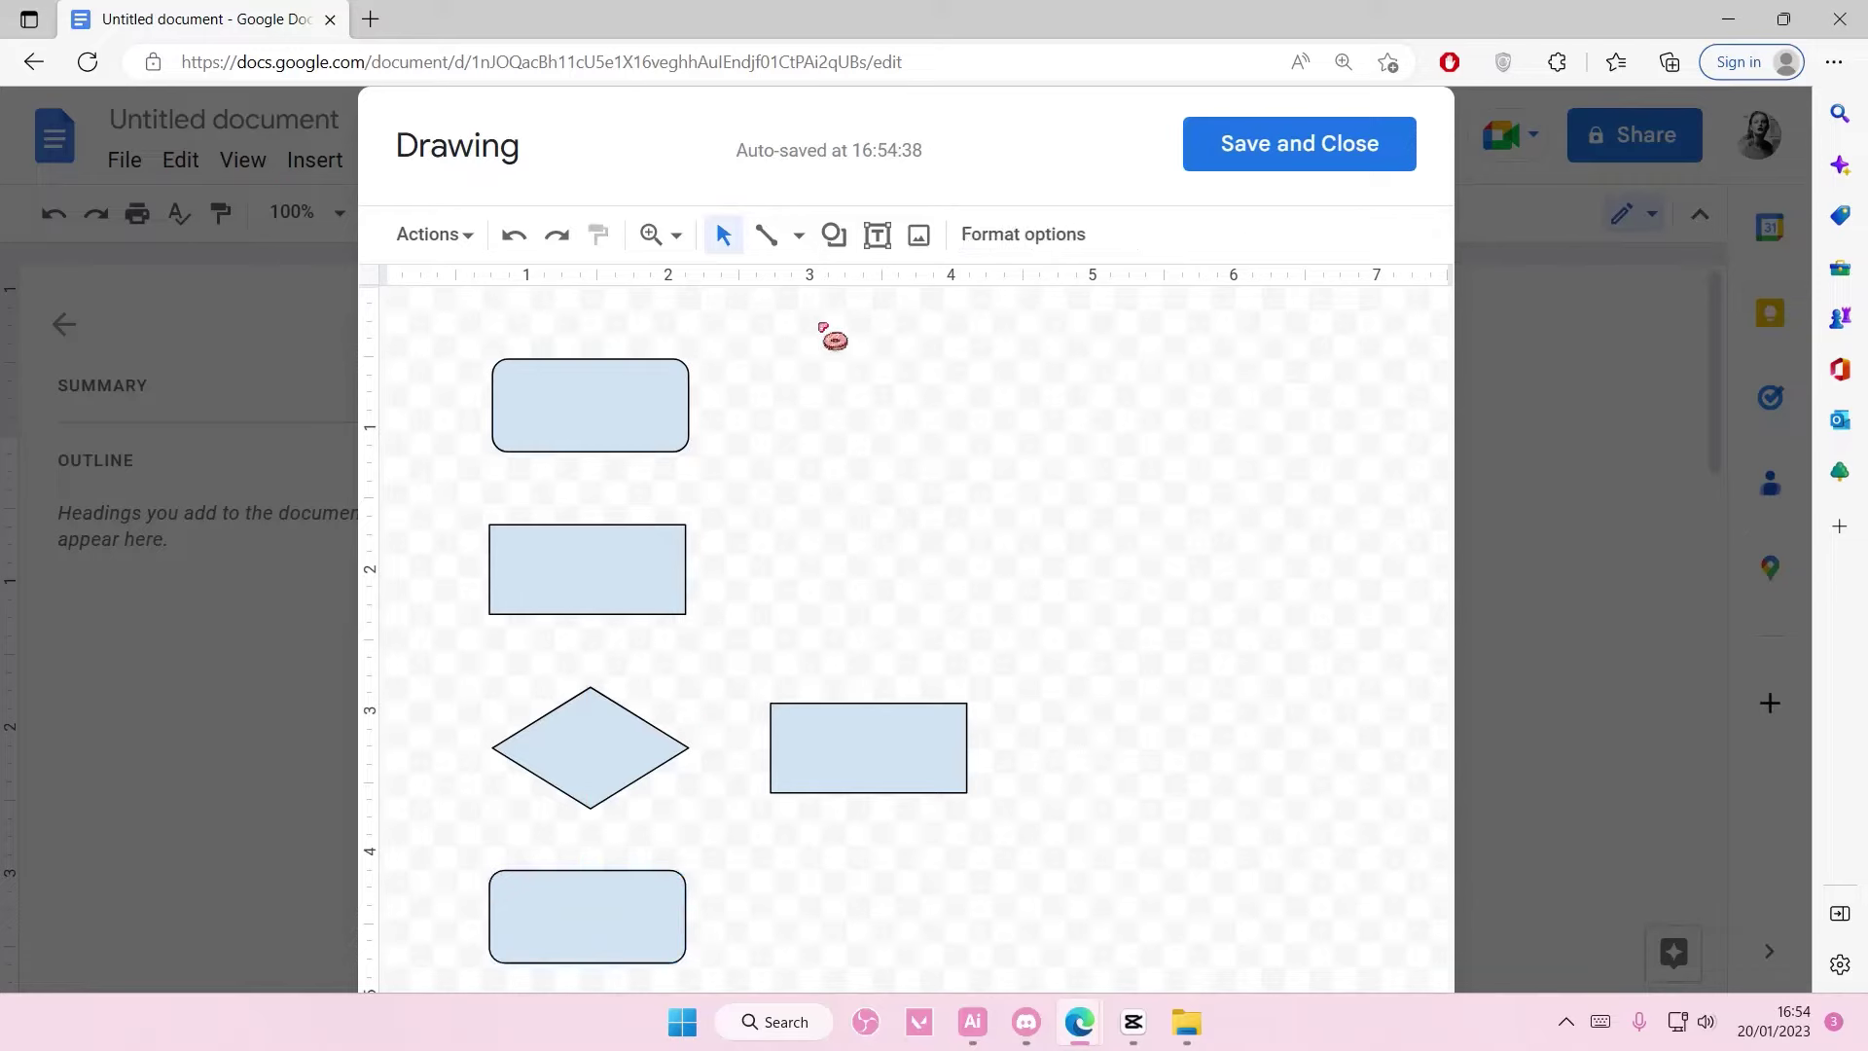
{"action": "left_click", "coordinate": [875, 237]}
{"action": "left_click_drag", "start_coordinate": [516, 371], "coordinate": [668, 430]}
{"action": "type", "text": "A"}
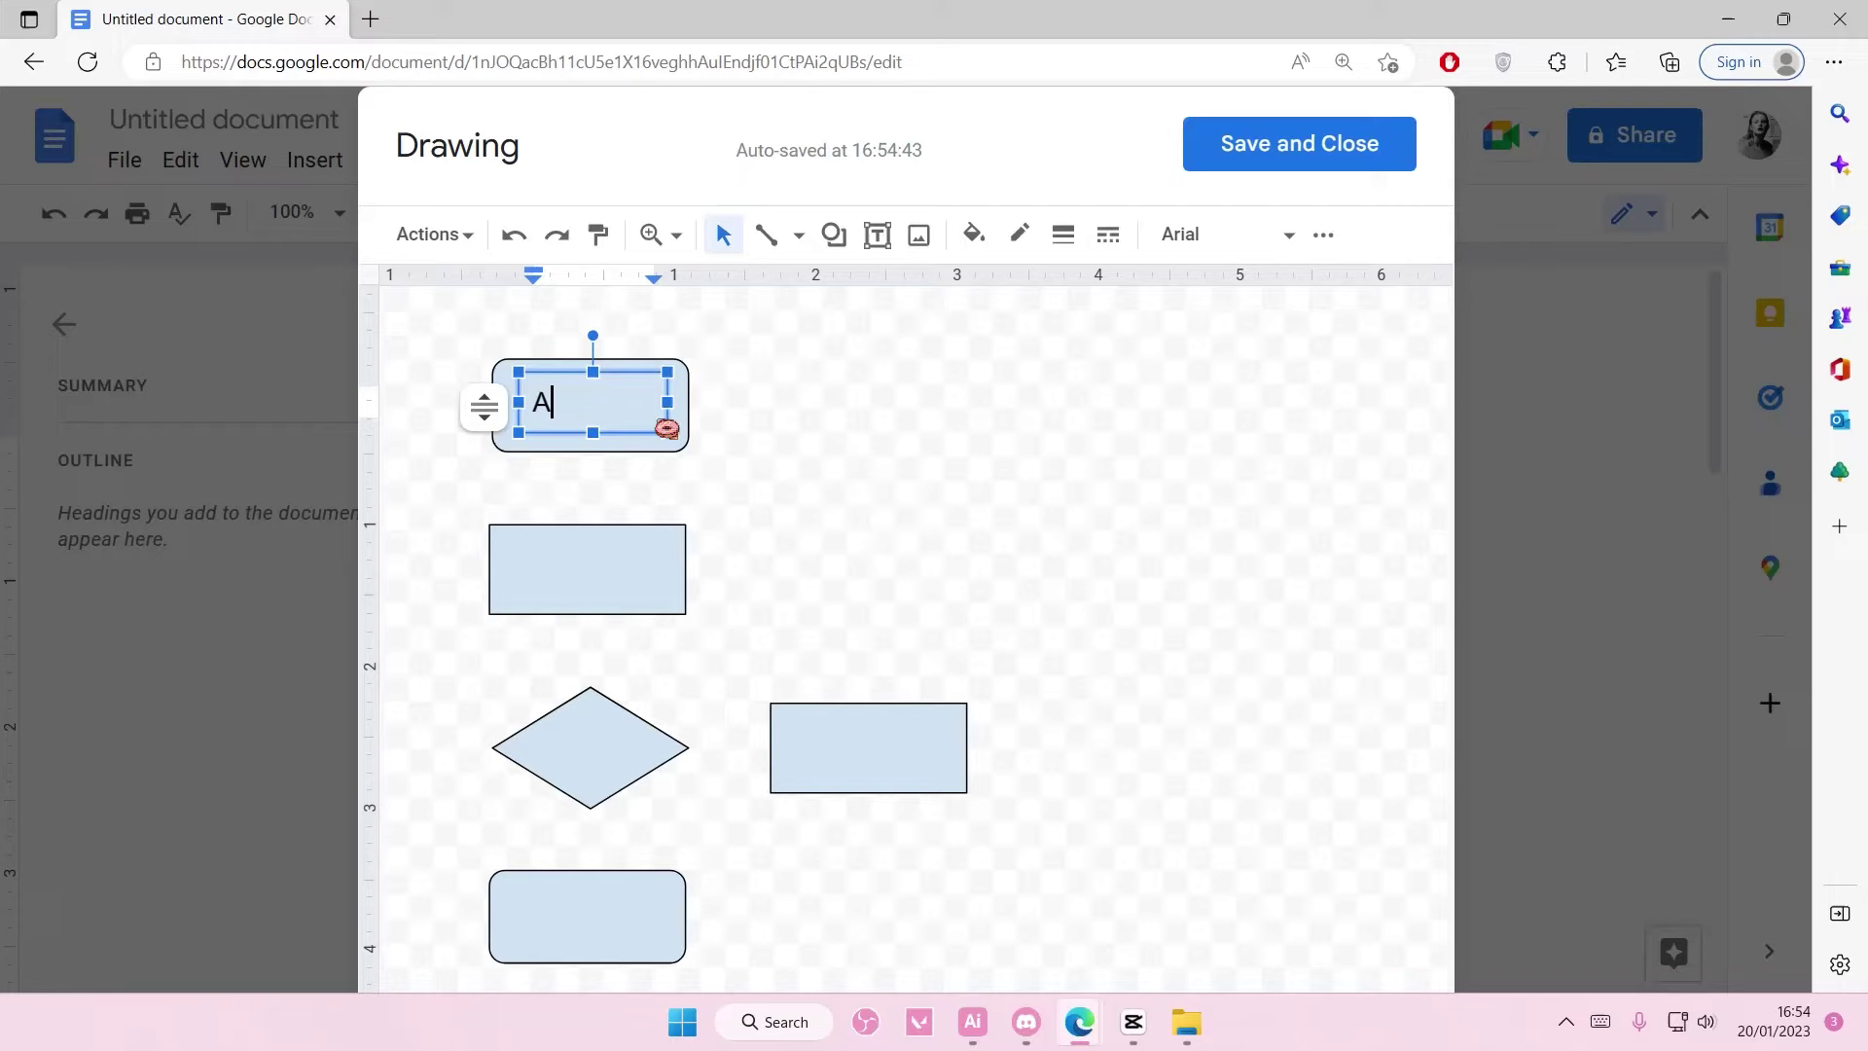
- Format the A label in Comfortaa Bold and centre it
{"action": "key", "text": "ctrl+a"}
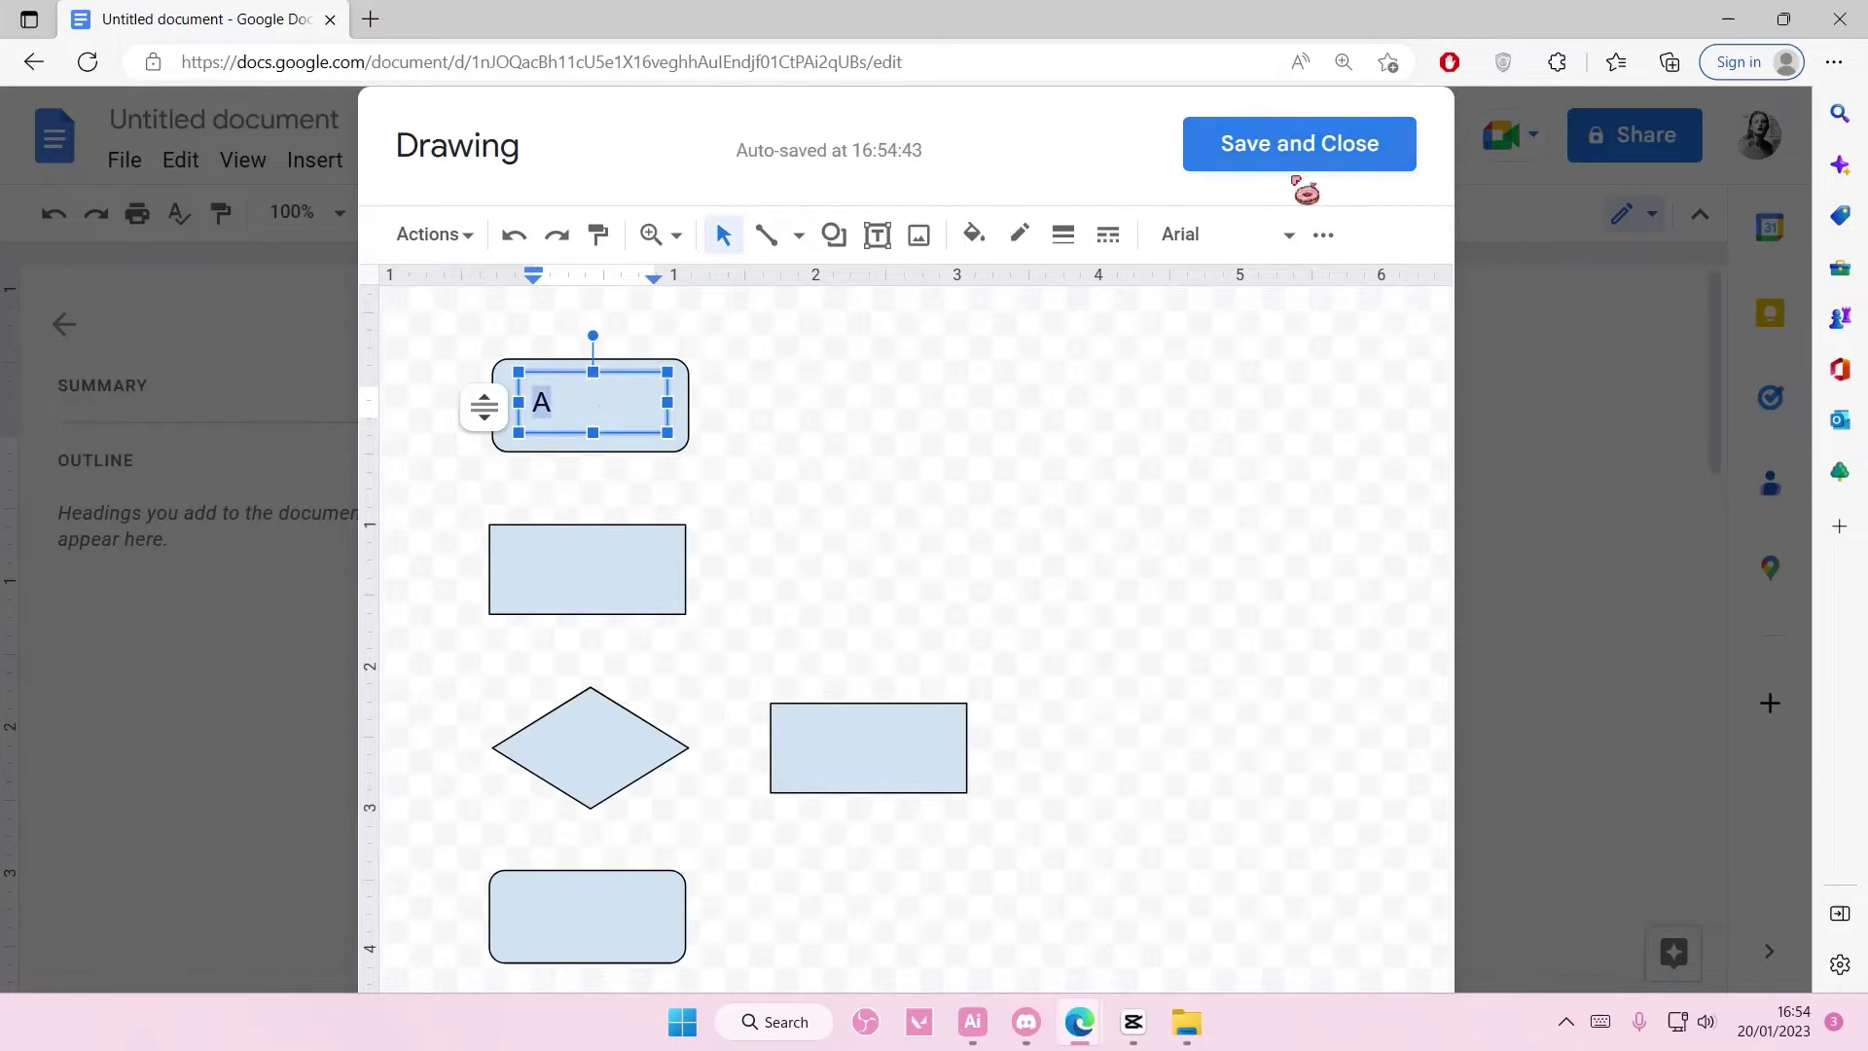
{"action": "left_click", "coordinate": [1286, 235]}
{"action": "left_click", "coordinate": [1155, 463]}
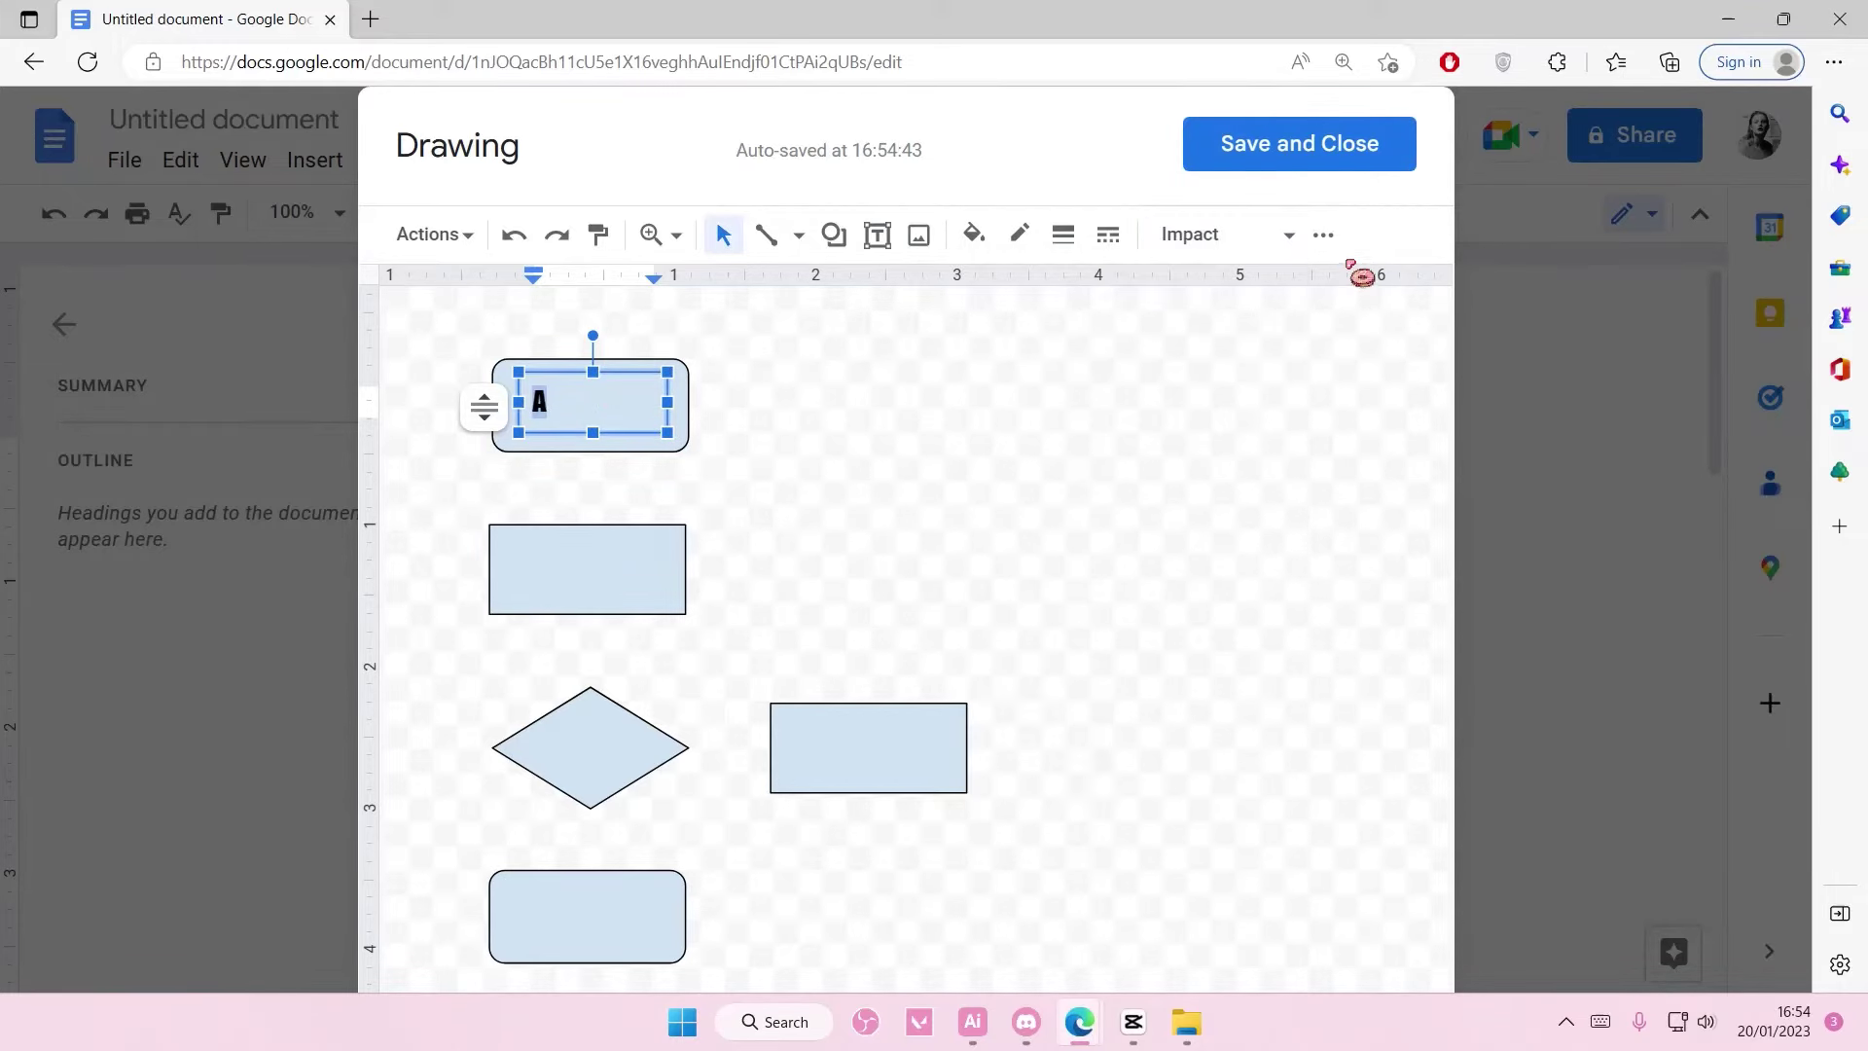
{"action": "left_click", "coordinate": [1285, 235]}
{"action": "mouse_move", "coordinate": [1209, 609]}
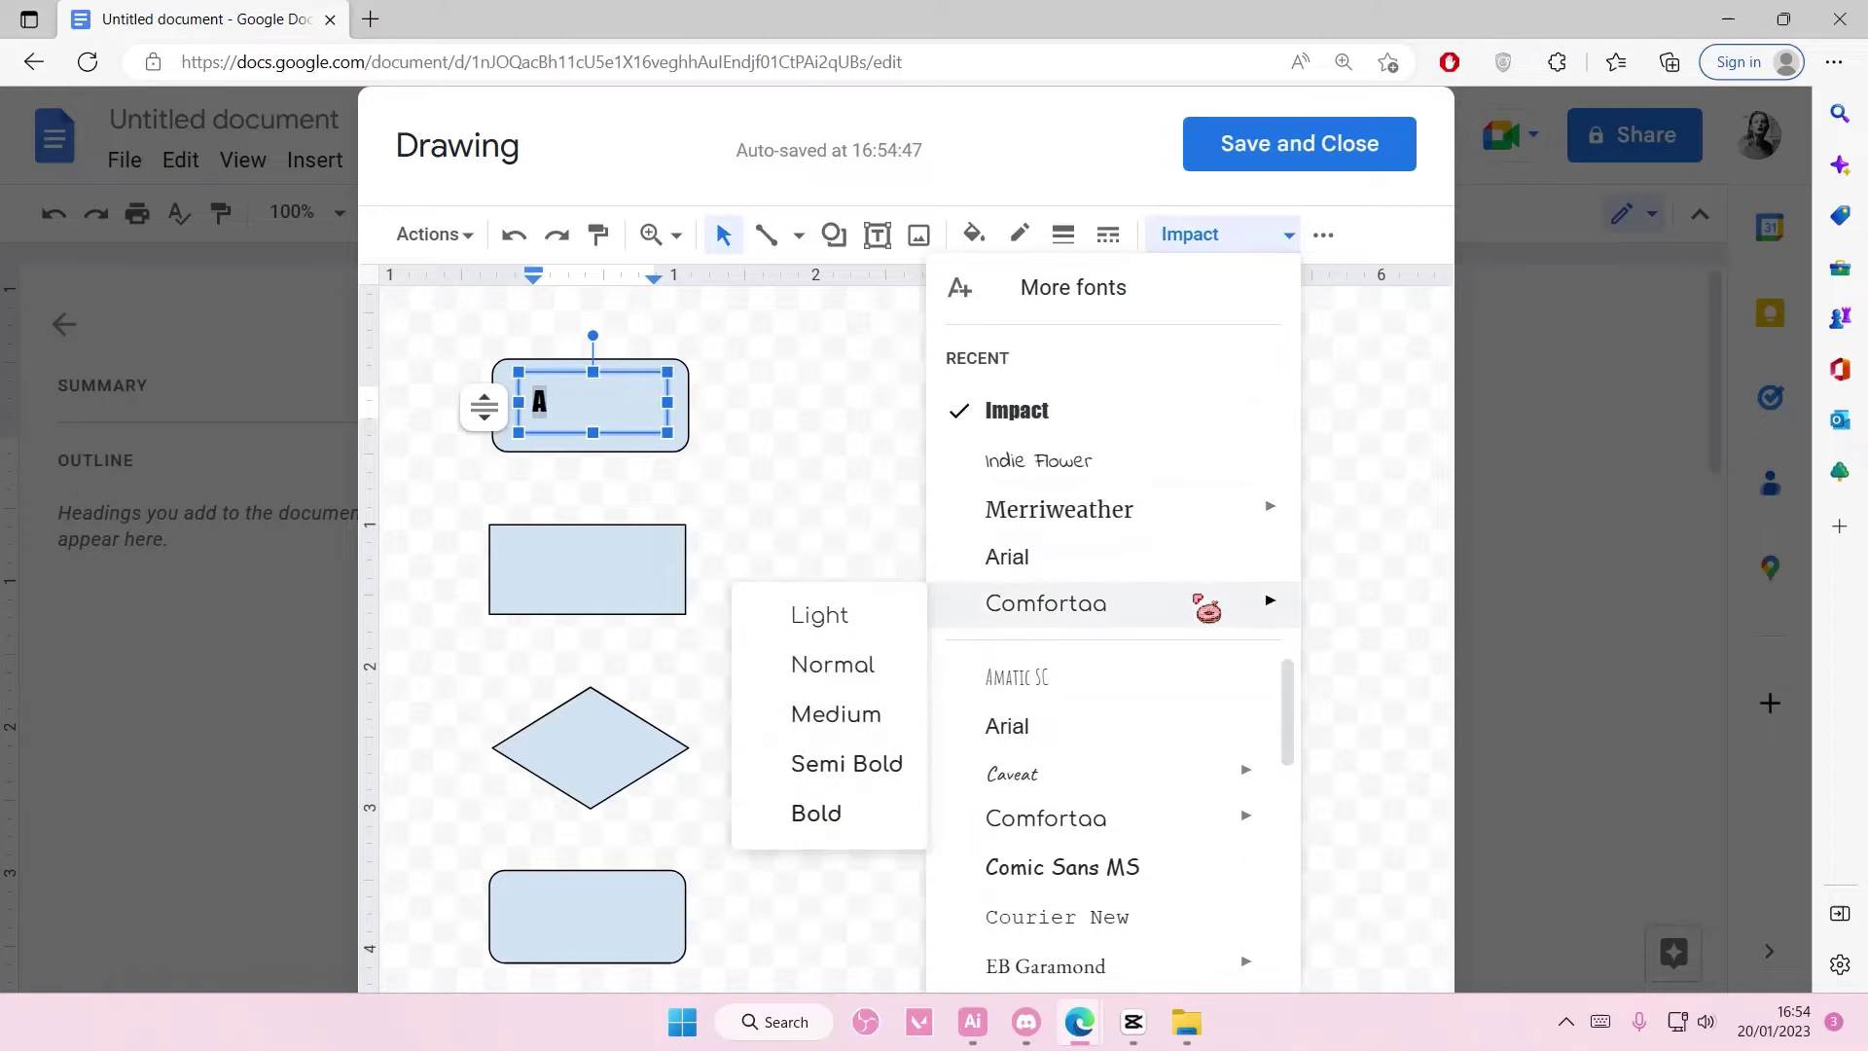
{"action": "left_click", "coordinate": [830, 811]}
{"action": "left_click", "coordinate": [1323, 236]}
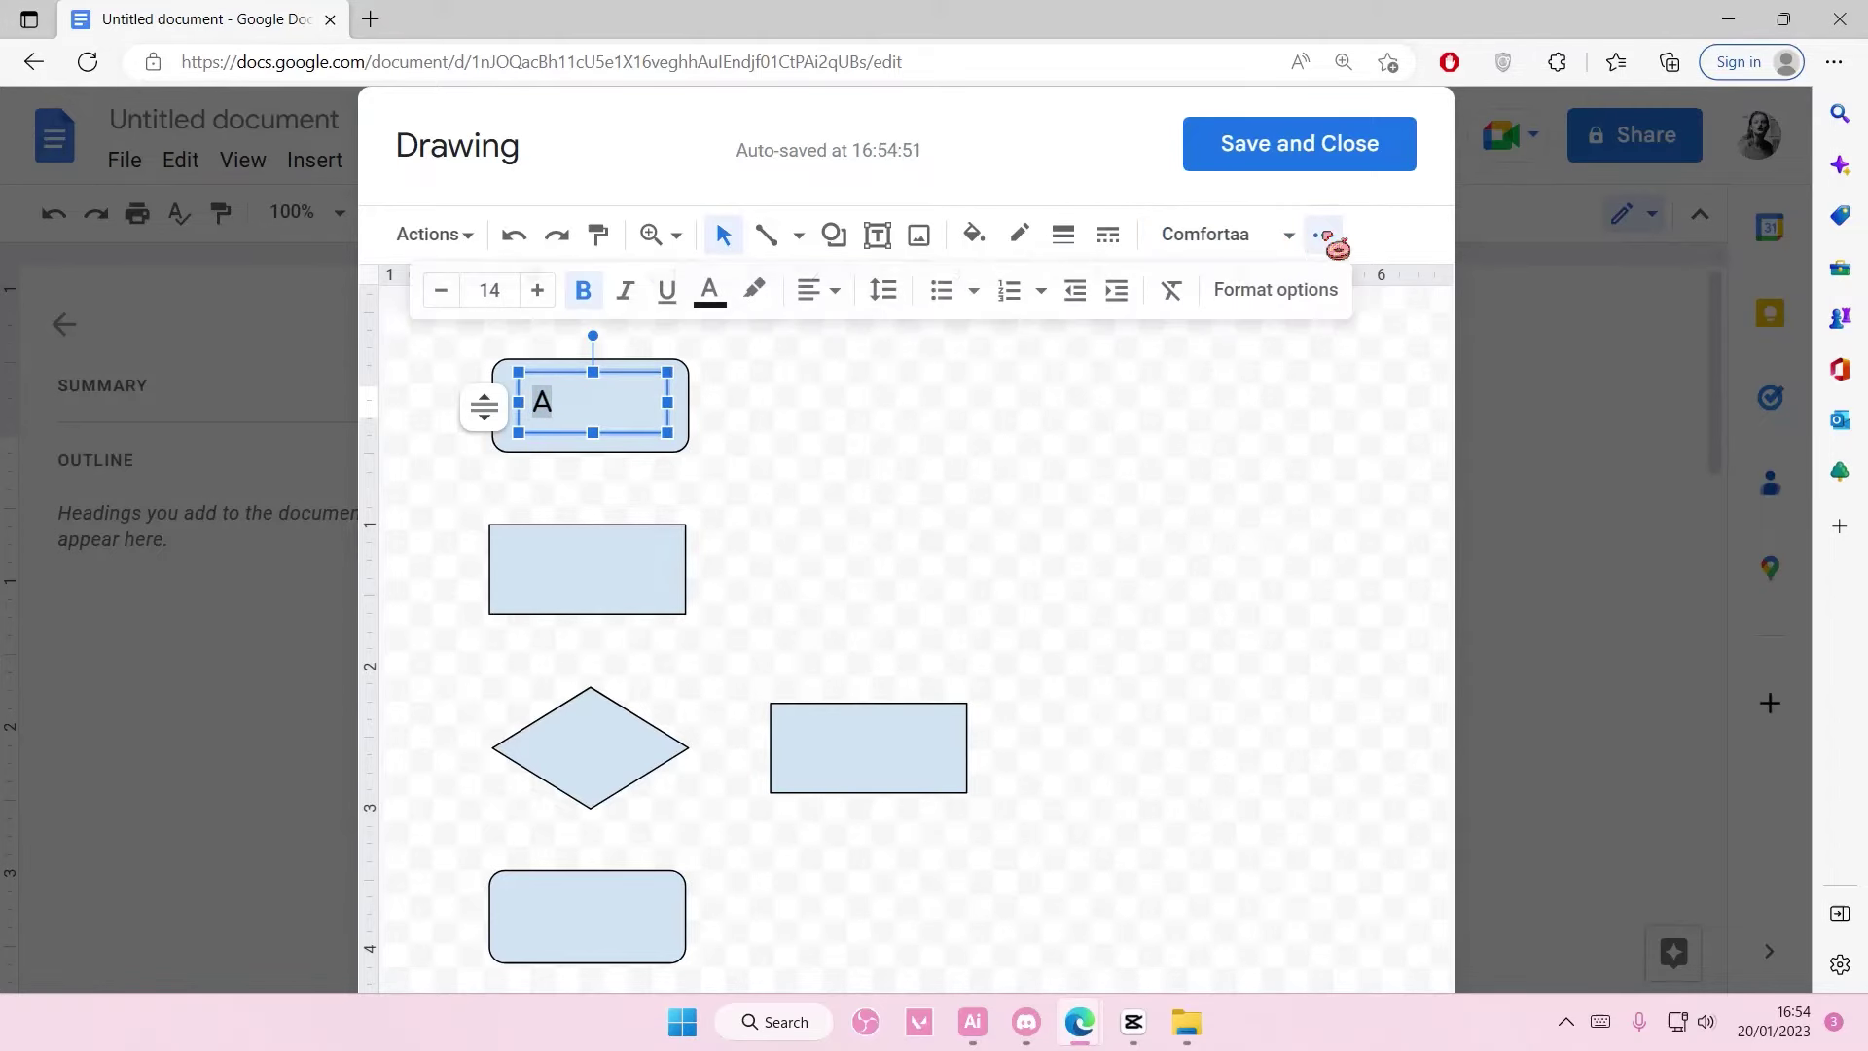
{"action": "left_click", "coordinate": [825, 290]}
{"action": "left_click", "coordinate": [863, 333]}
{"action": "left_click", "coordinate": [815, 412]}
- Duplicate the A label into the second rectangle and change it to 'B'
{"action": "left_click", "coordinate": [584, 415]}
{"action": "key", "text": "ctrl+d"}
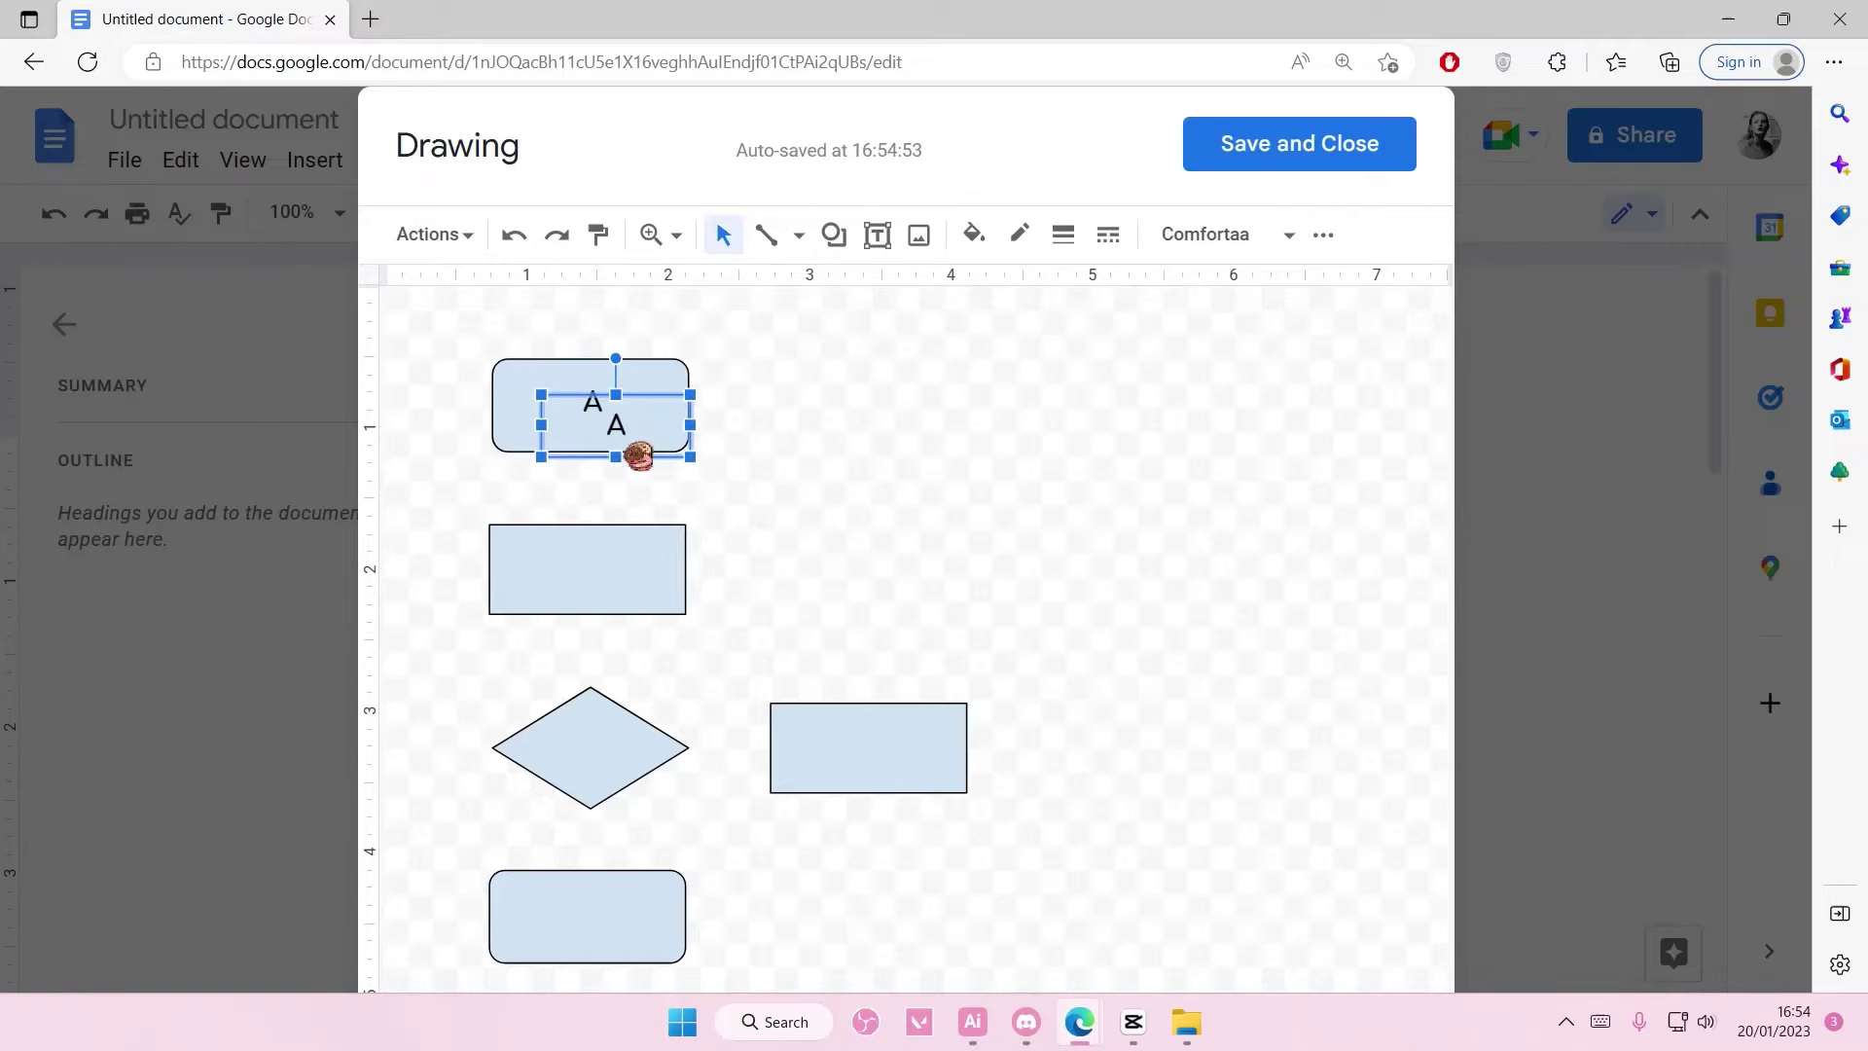
{"action": "left_click", "coordinate": [622, 425]}
{"action": "left_click_drag", "start_coordinate": [642, 457], "coordinate": [606, 575]}
{"action": "double_click", "coordinate": [606, 575]}
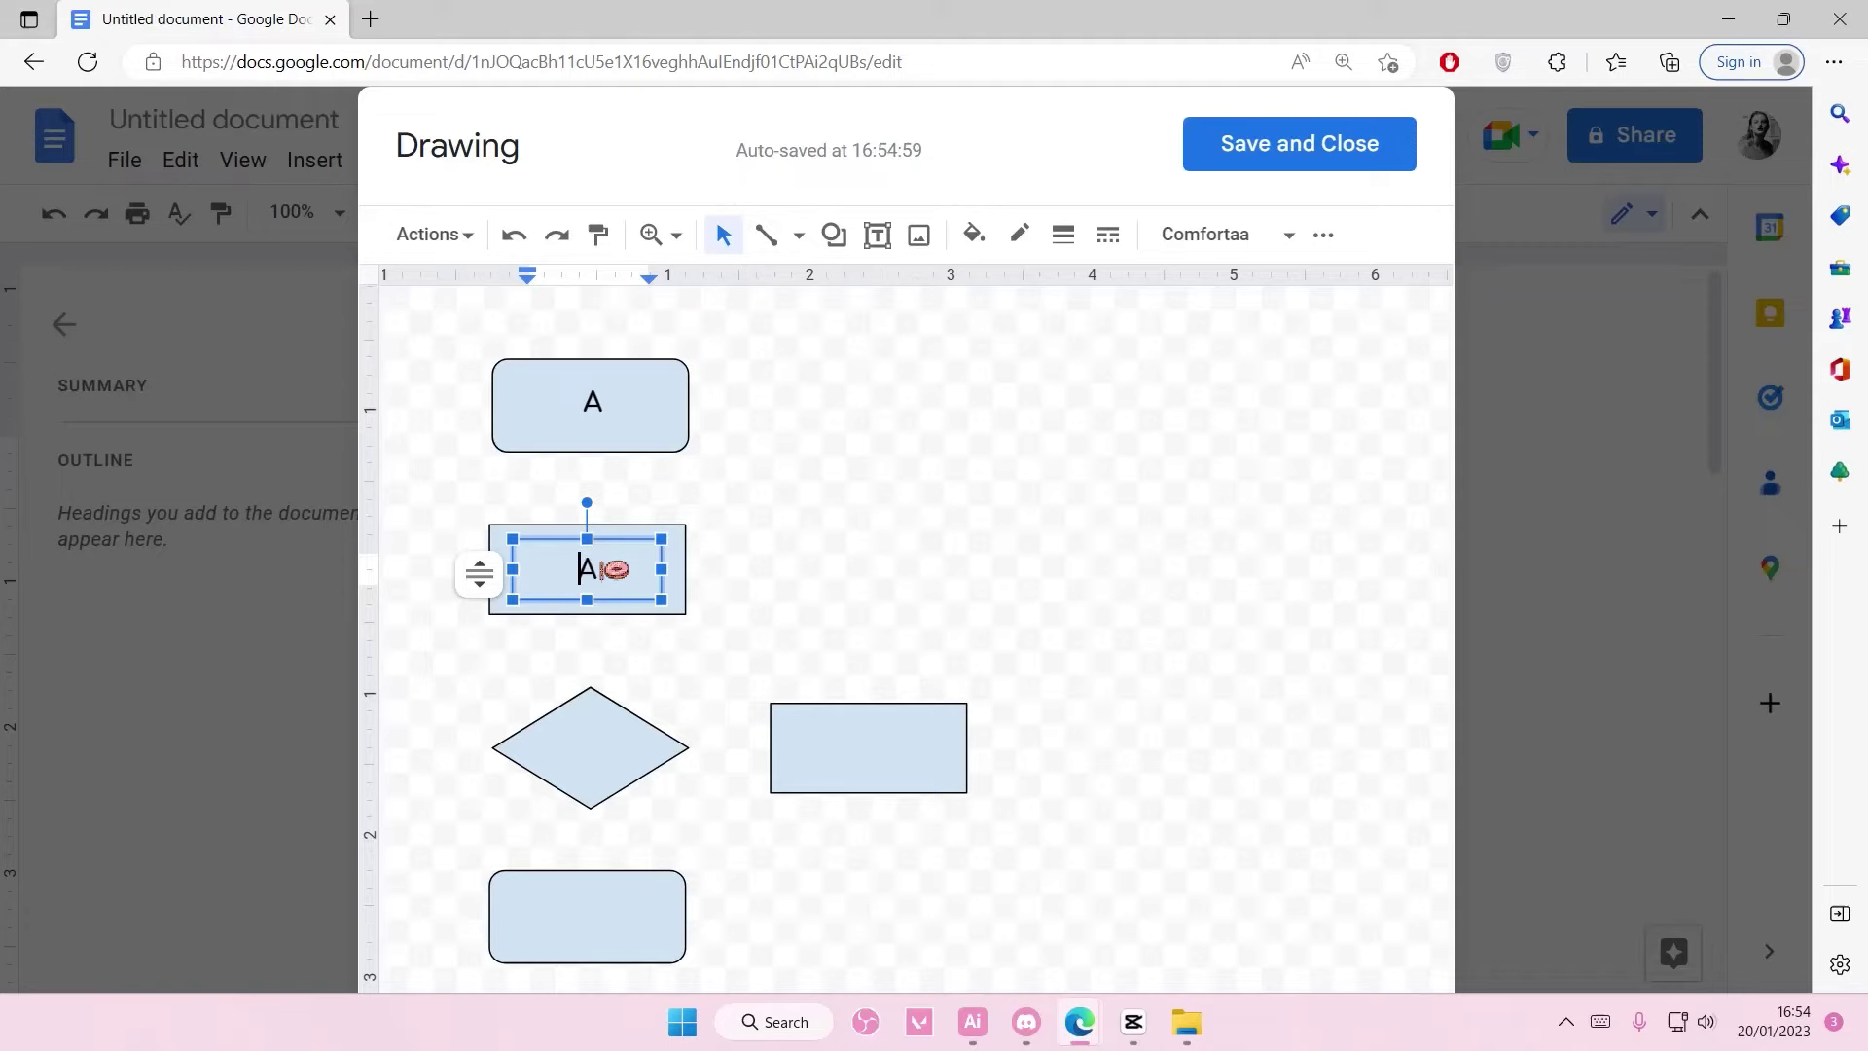
{"action": "type", "text": "B"}
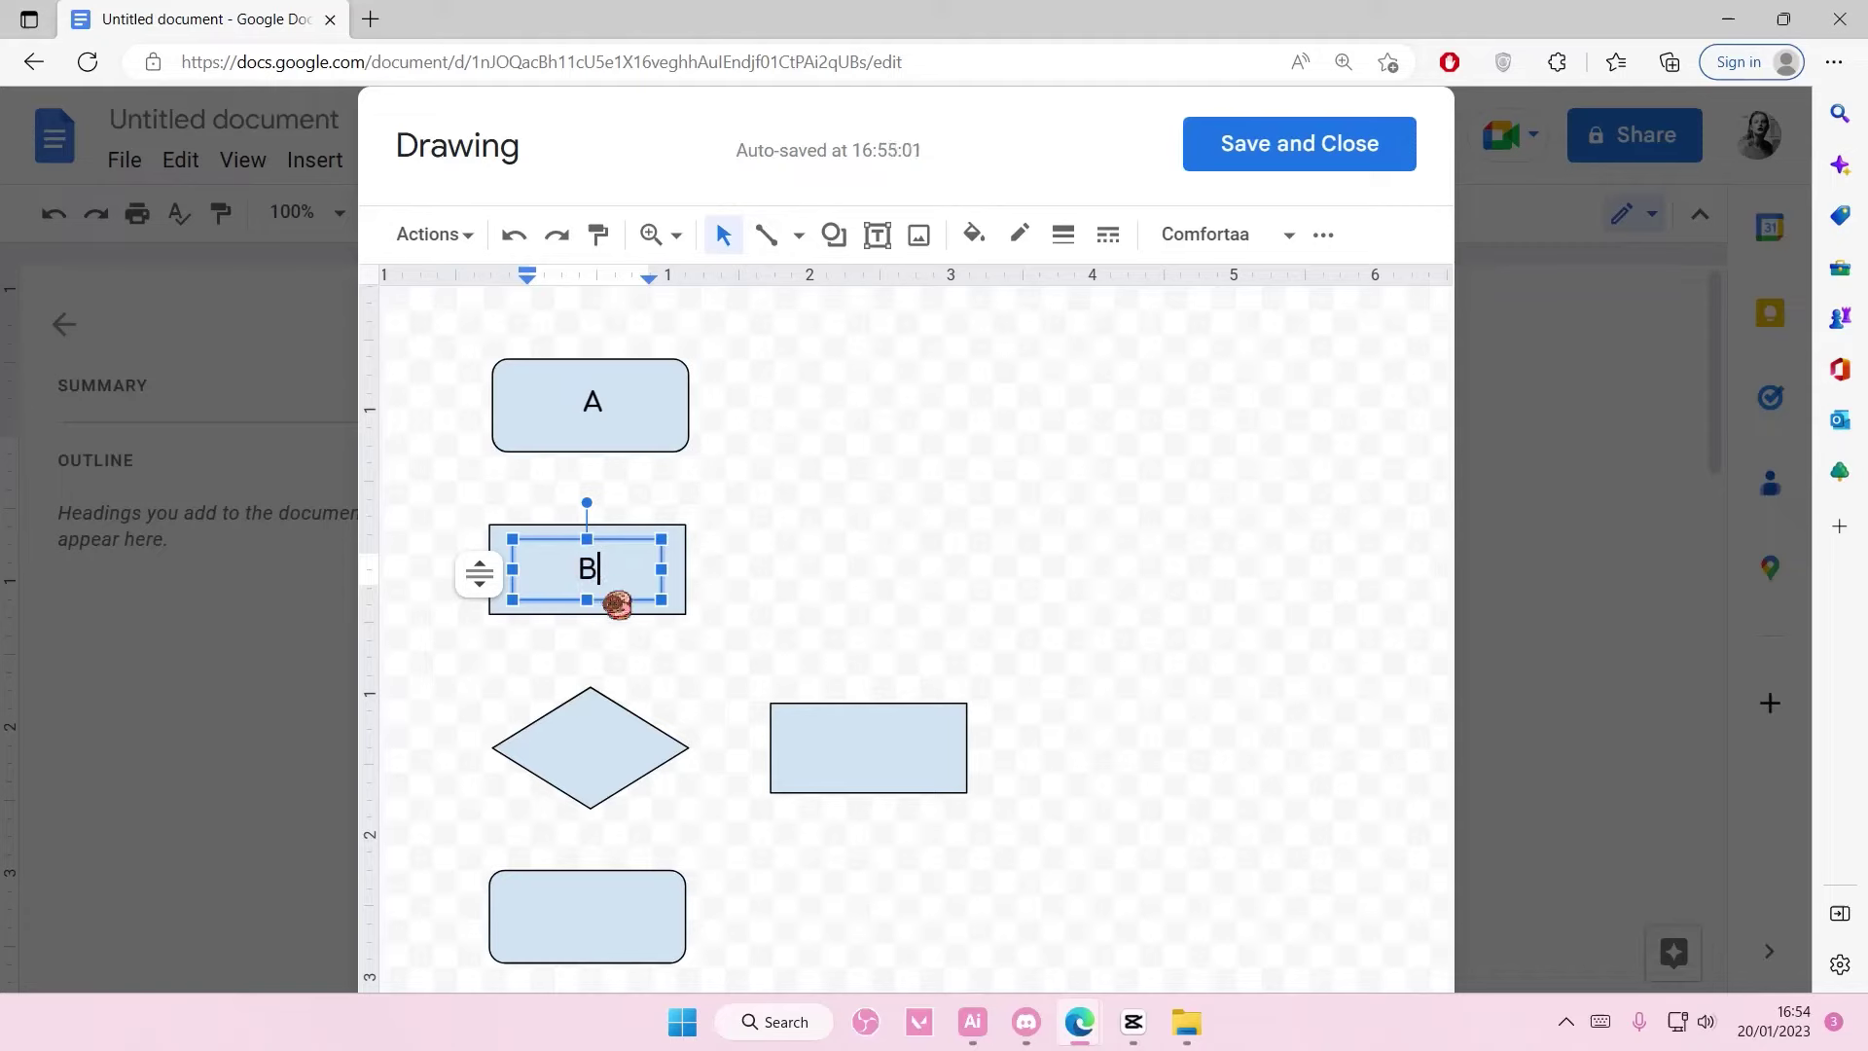
{"action": "key", "text": "Escape"}
- Paste another label copy, change it to 'C', and move it into the diamond
{"action": "left_click", "coordinate": [721, 571]}
{"action": "key", "text": "ctrl+v"}
{"action": "left_click", "coordinate": [671, 474]}
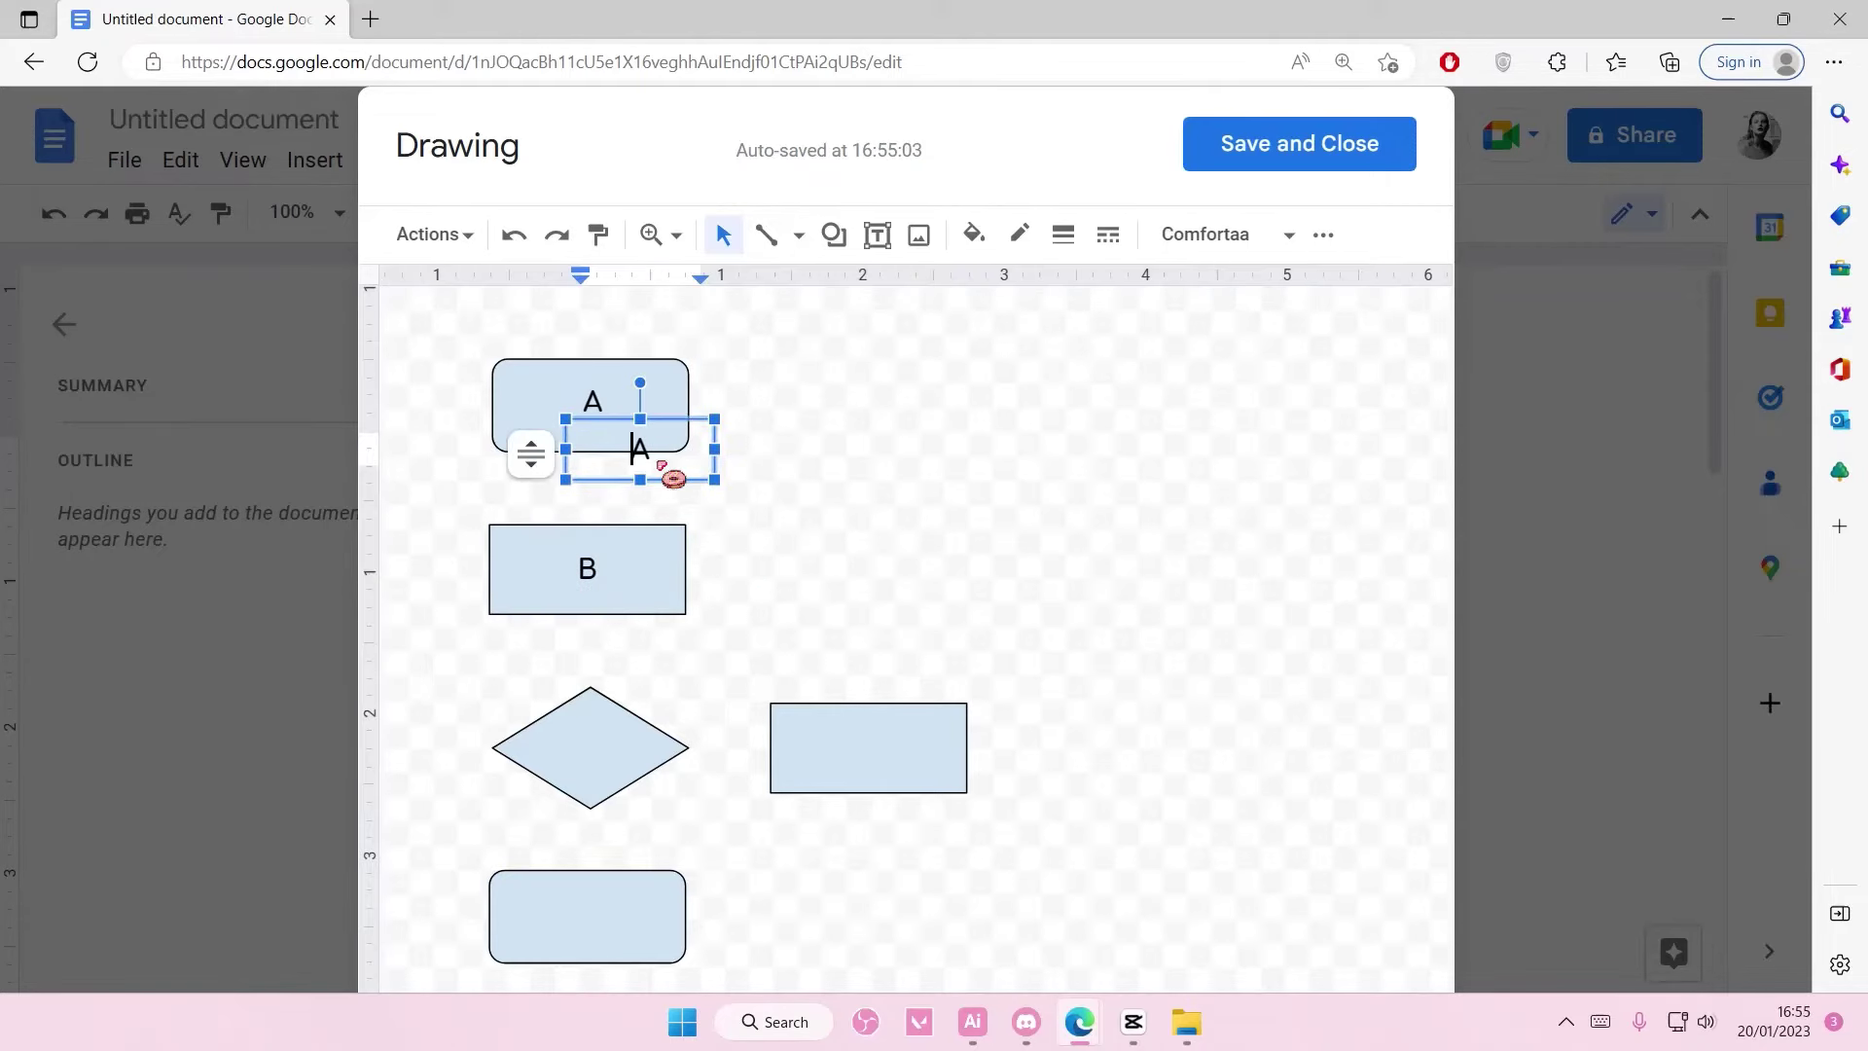
{"action": "type", "text": "C"}
{"action": "key", "text": "BackSpace"}
{"action": "left_click_drag", "start_coordinate": [700, 475], "coordinate": [630, 774]}
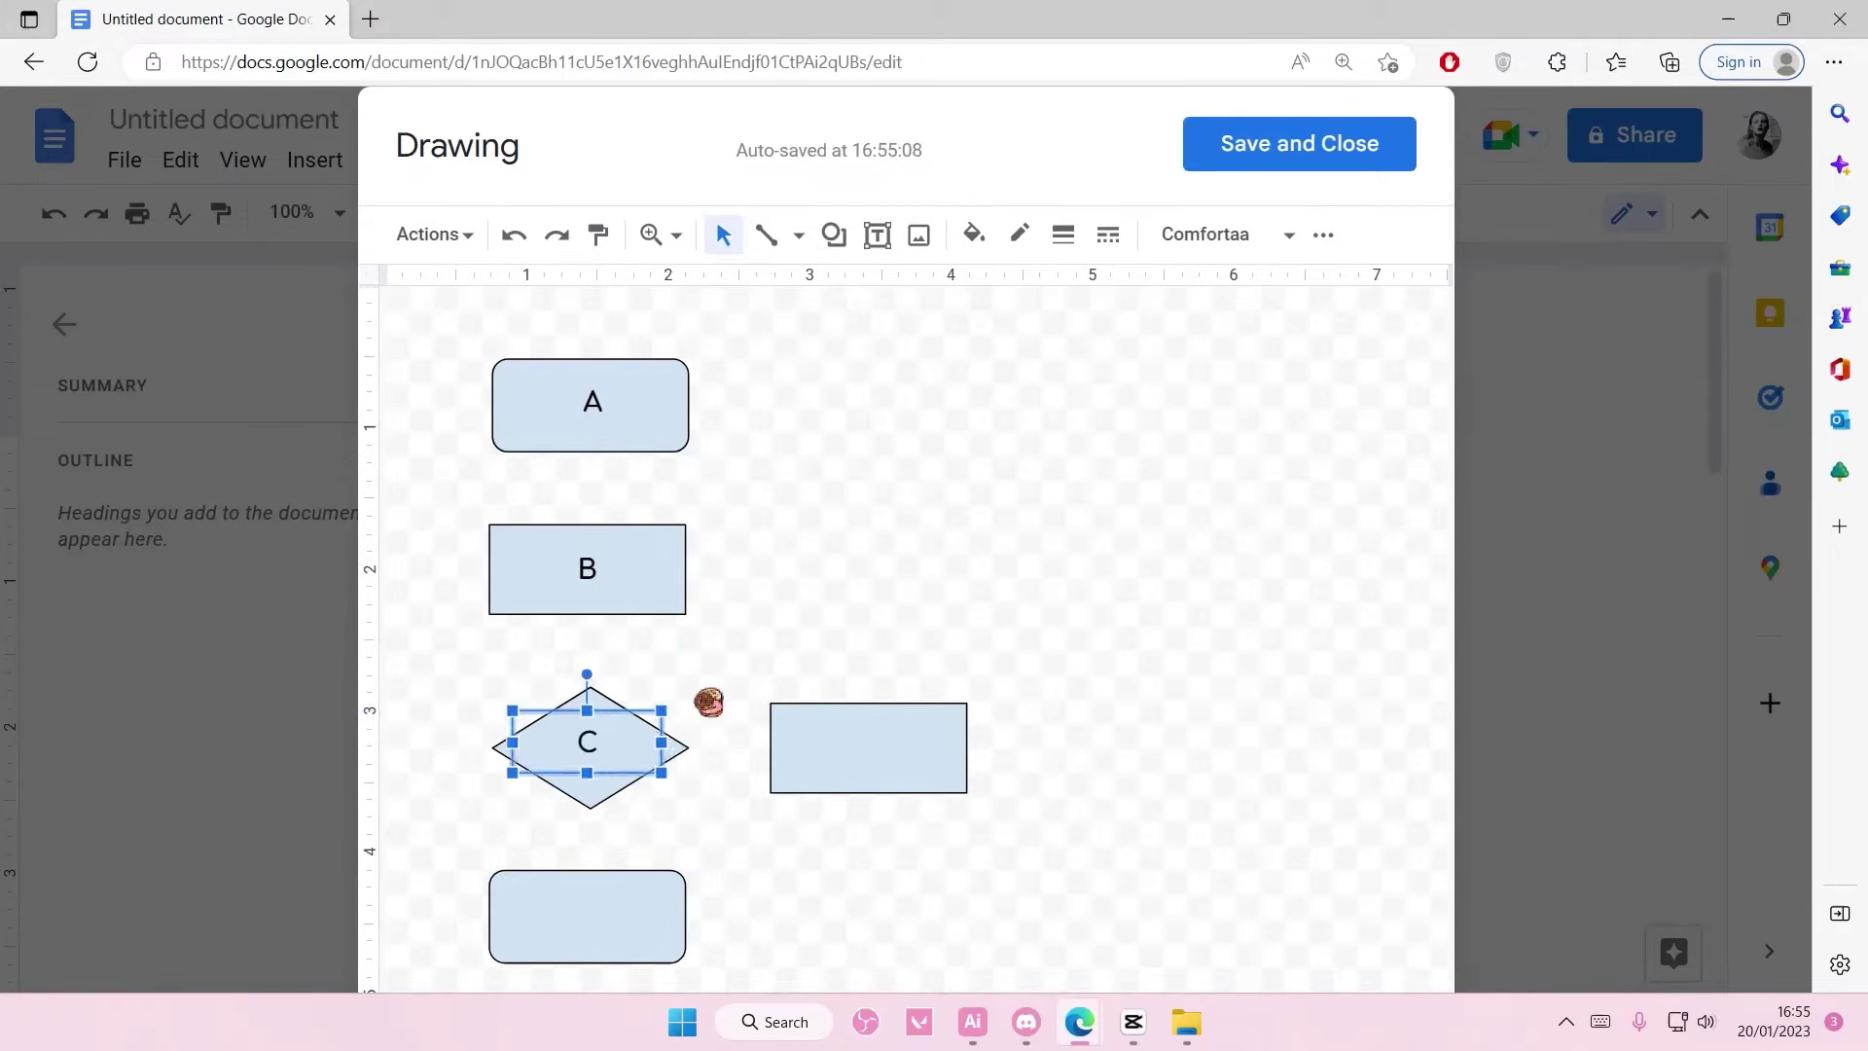
{"action": "left_click", "coordinate": [720, 705]}
{"action": "double_click", "coordinate": [603, 754]}
{"action": "left_click", "coordinate": [598, 772]}
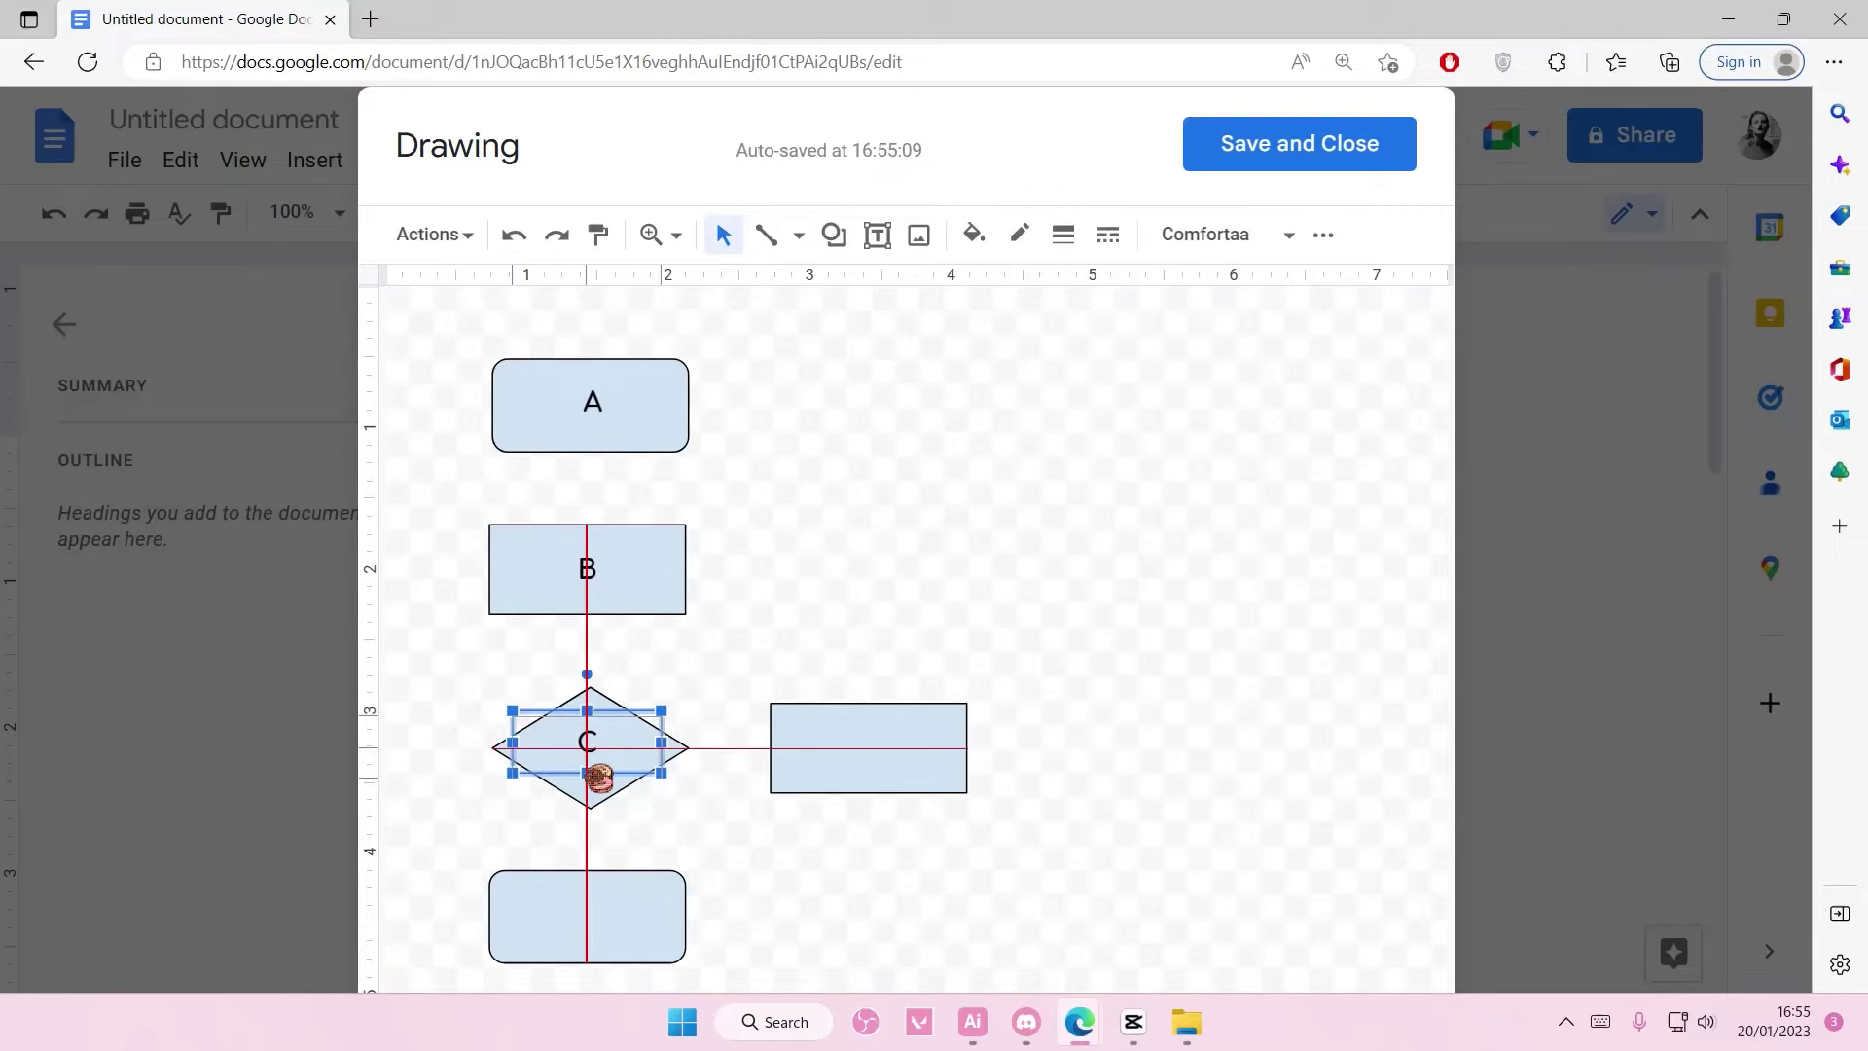
- Paste a label copy, retype it as 'D', and move it into the bottom rounded box
{"action": "left_click", "coordinate": [725, 671]}
{"action": "key", "text": "ctrl+v"}
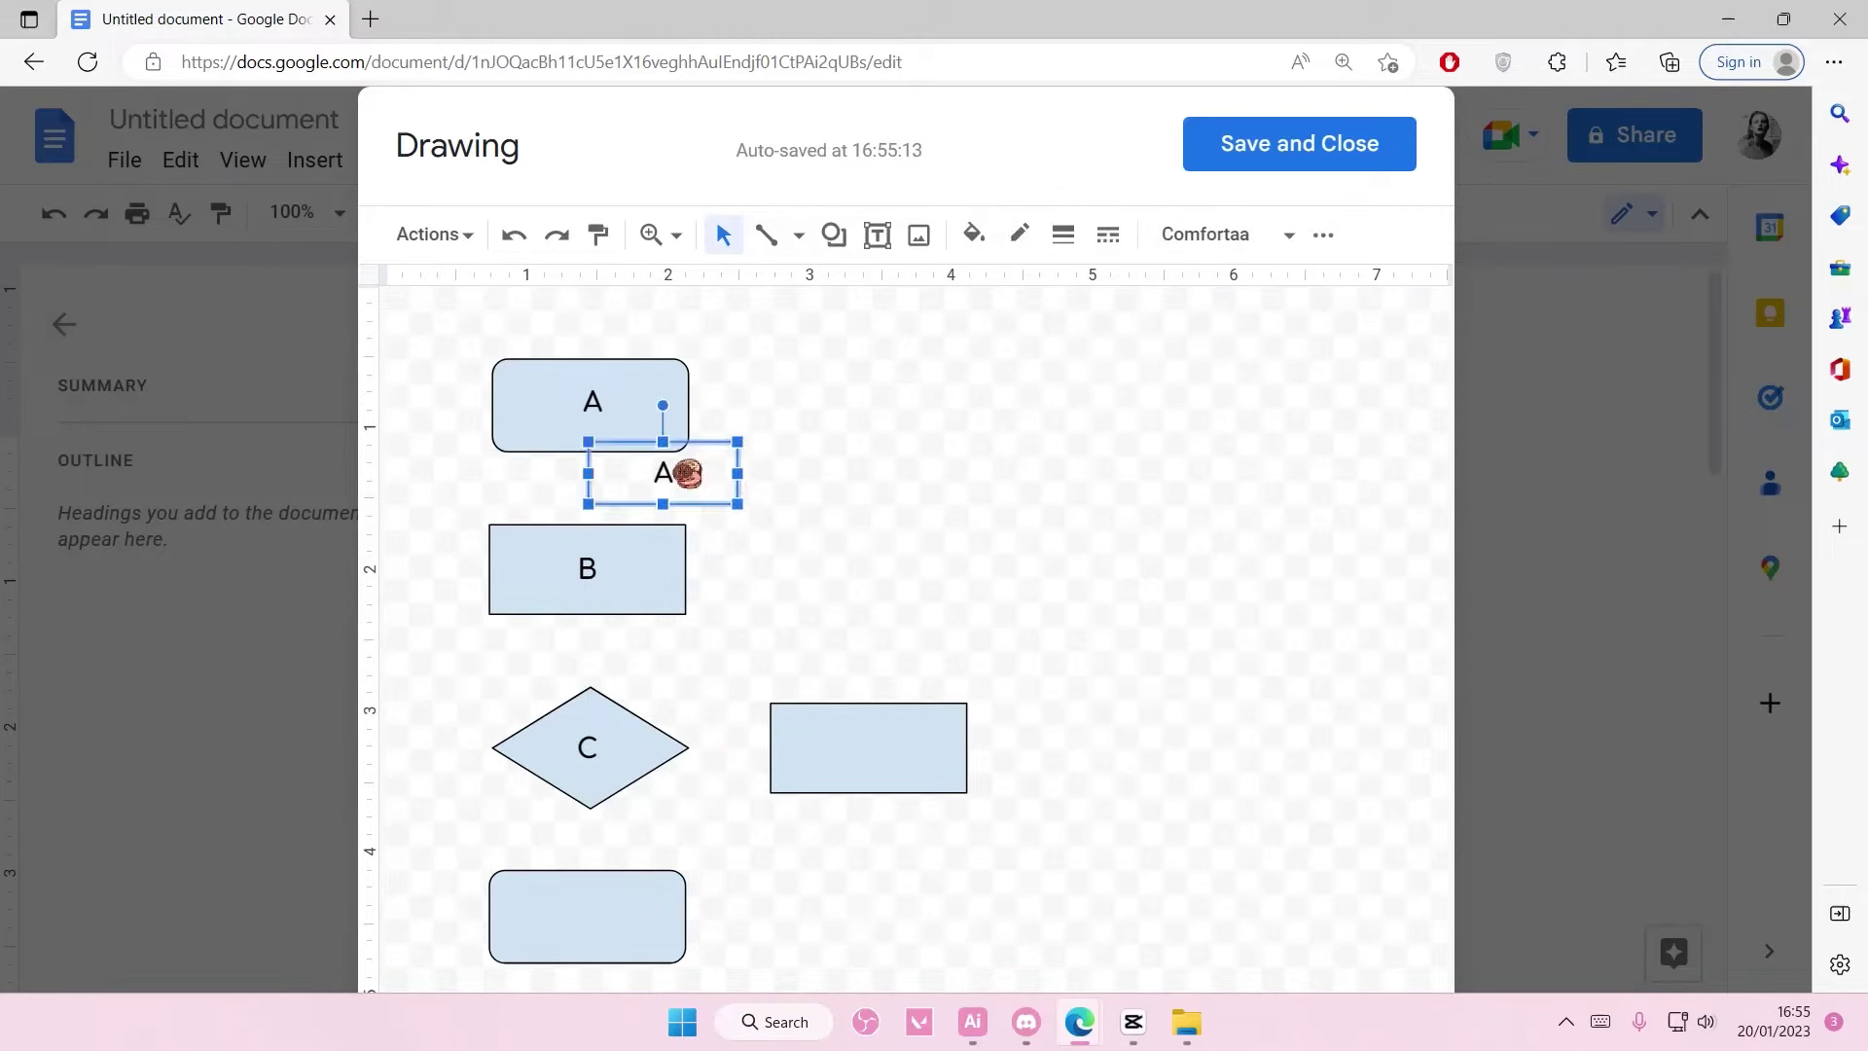
{"action": "double_click", "coordinate": [671, 473]}
{"action": "type", "text": "D"}
{"action": "left_click", "coordinate": [741, 517]}
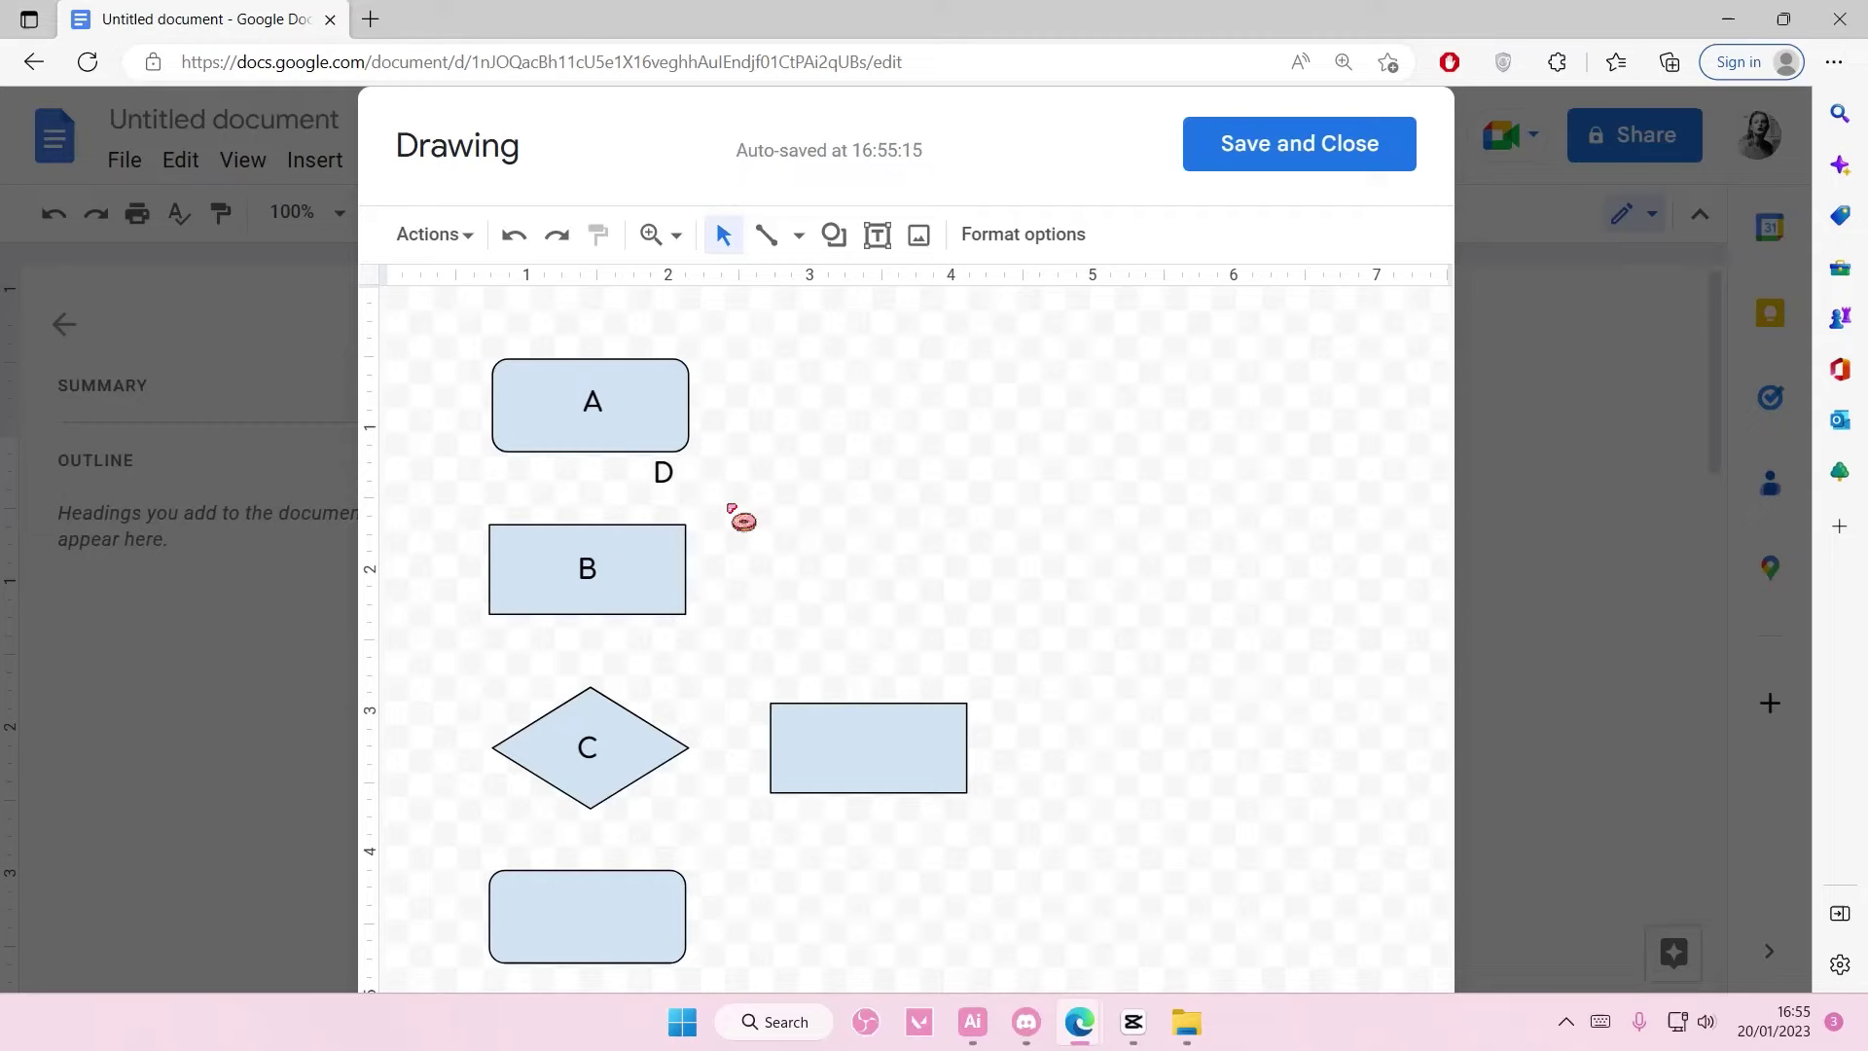
{"action": "left_click", "coordinate": [689, 501]}
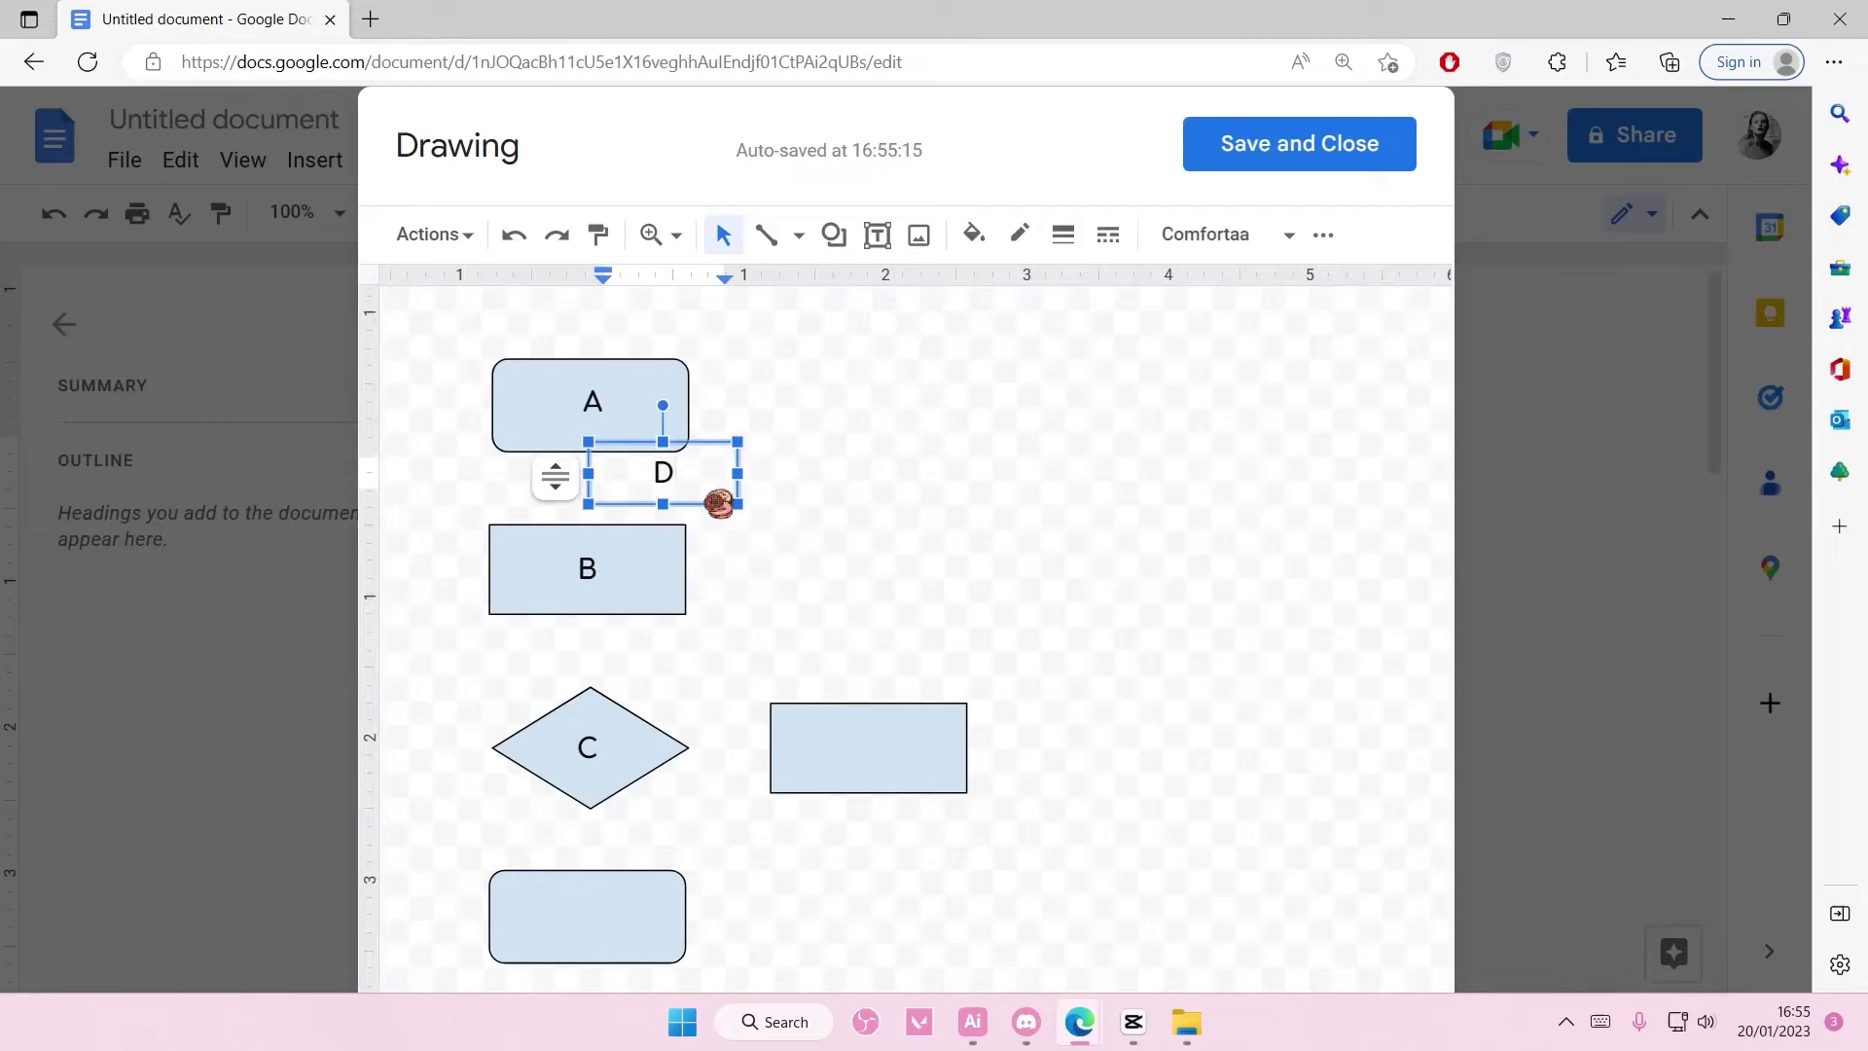
{"action": "left_click", "coordinate": [708, 439]}
{"action": "left_click", "coordinate": [702, 445]}
{"action": "left_click", "coordinate": [701, 431]}
{"action": "left_click", "coordinate": [678, 476]}
{"action": "left_click_drag", "start_coordinate": [701, 502], "coordinate": [624, 942]}
{"action": "left_click", "coordinate": [909, 617]}
- Paste a label copy, retype it as 'E', and move it into the right-hand rectangle
{"action": "key", "text": "ctrl+v"}
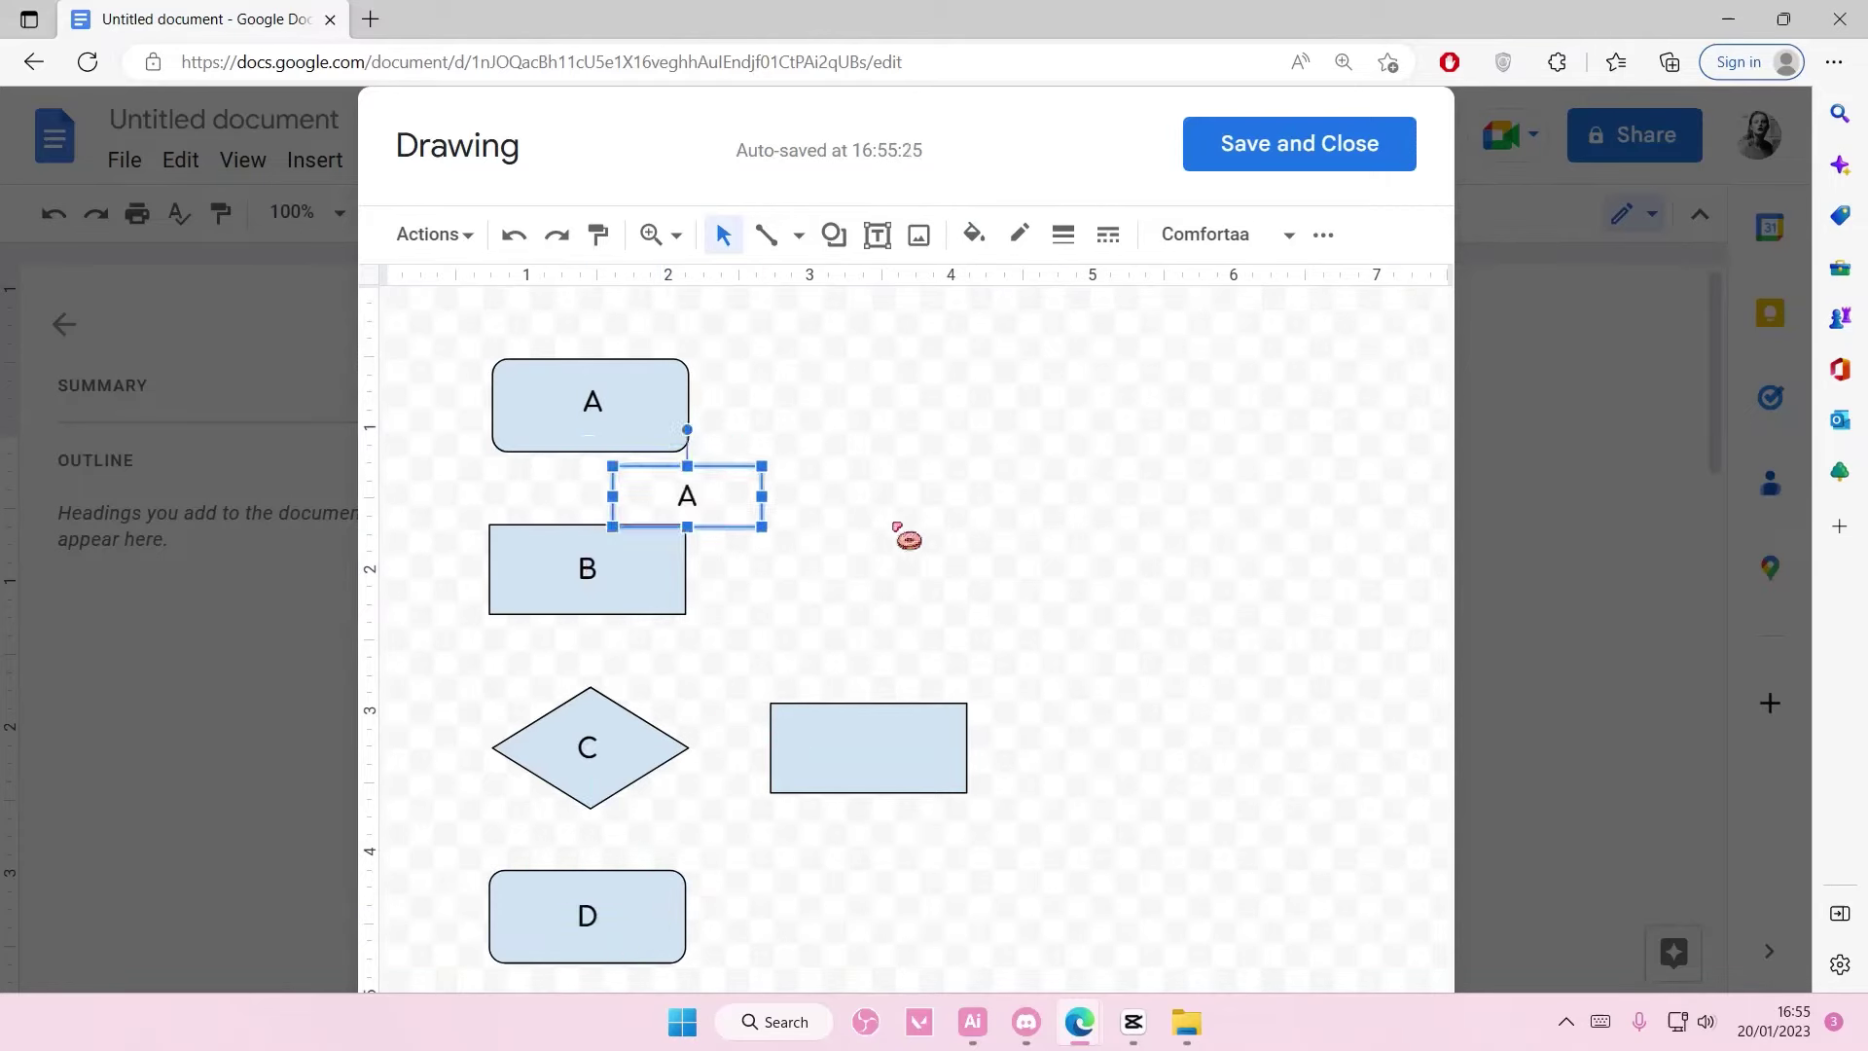
{"action": "double_click", "coordinate": [730, 491]}
{"action": "type", "text": "E"}
{"action": "left_click", "coordinate": [737, 534]}
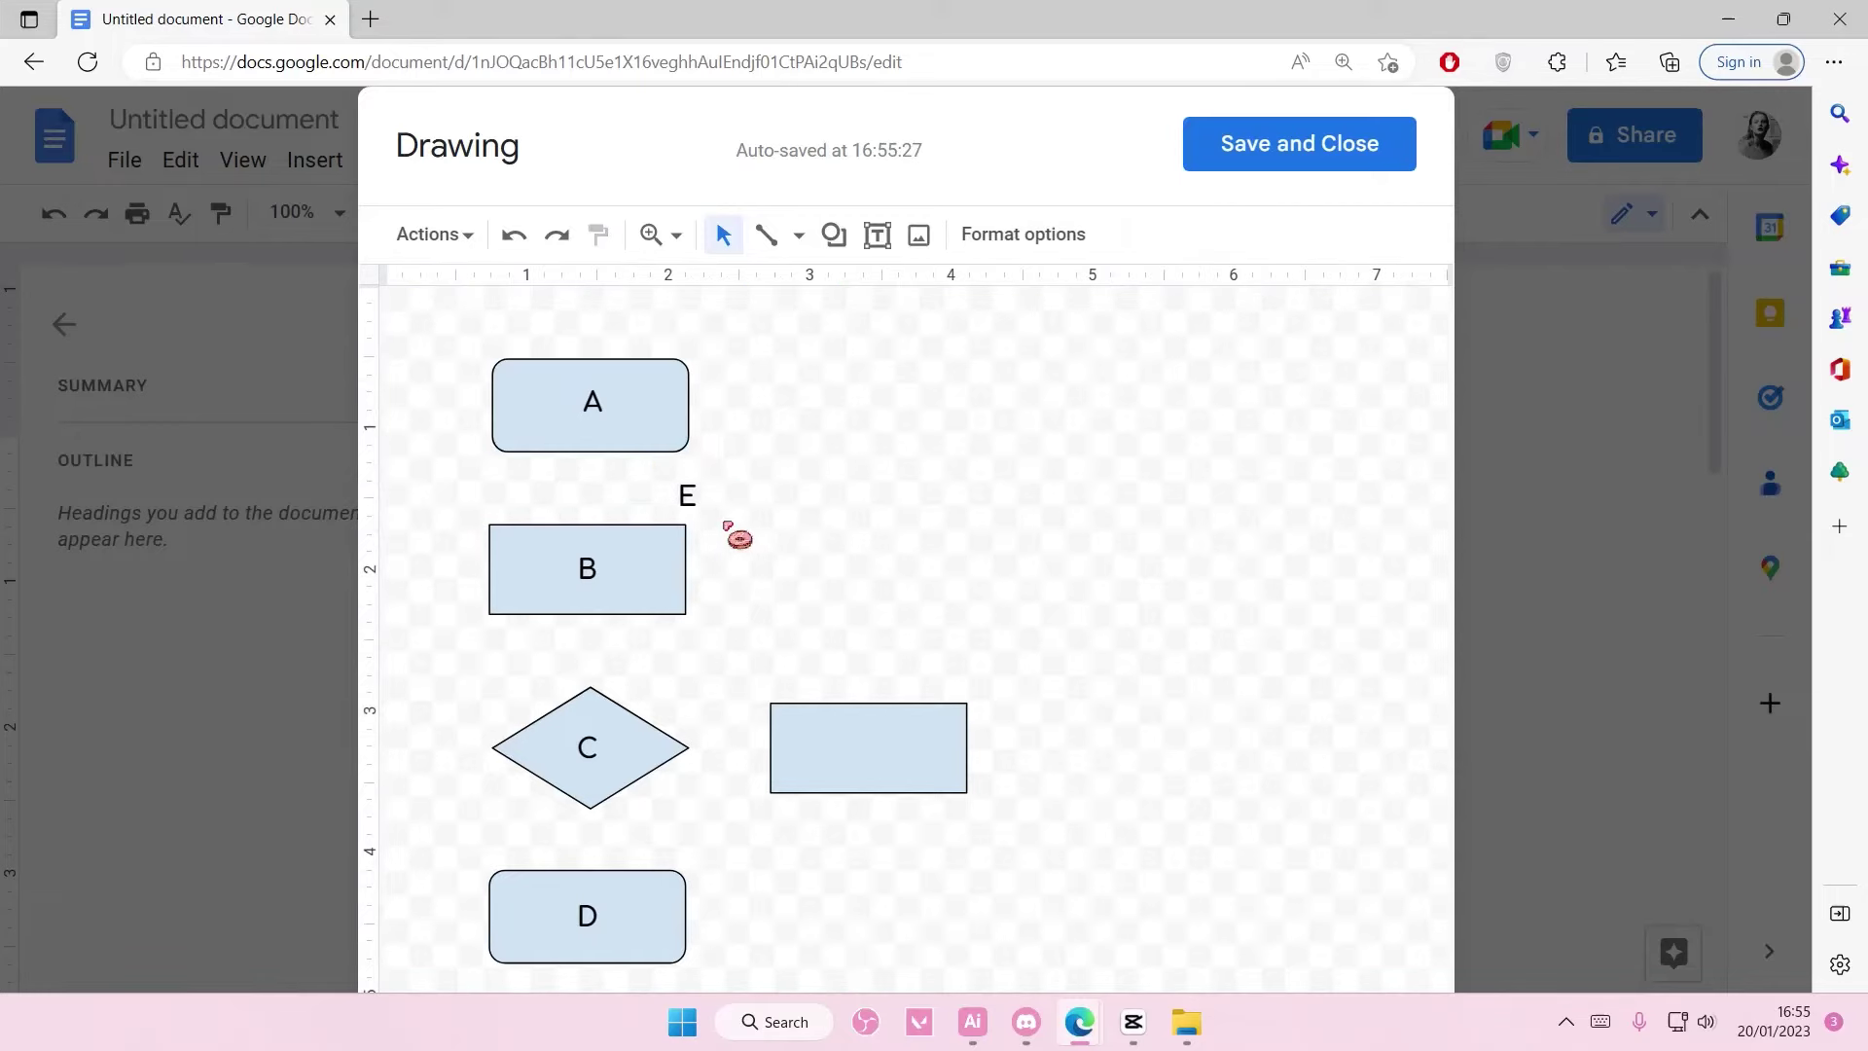
{"action": "left_click", "coordinate": [719, 523]}
{"action": "left_click_drag", "start_coordinate": [720, 523], "coordinate": [904, 730]}
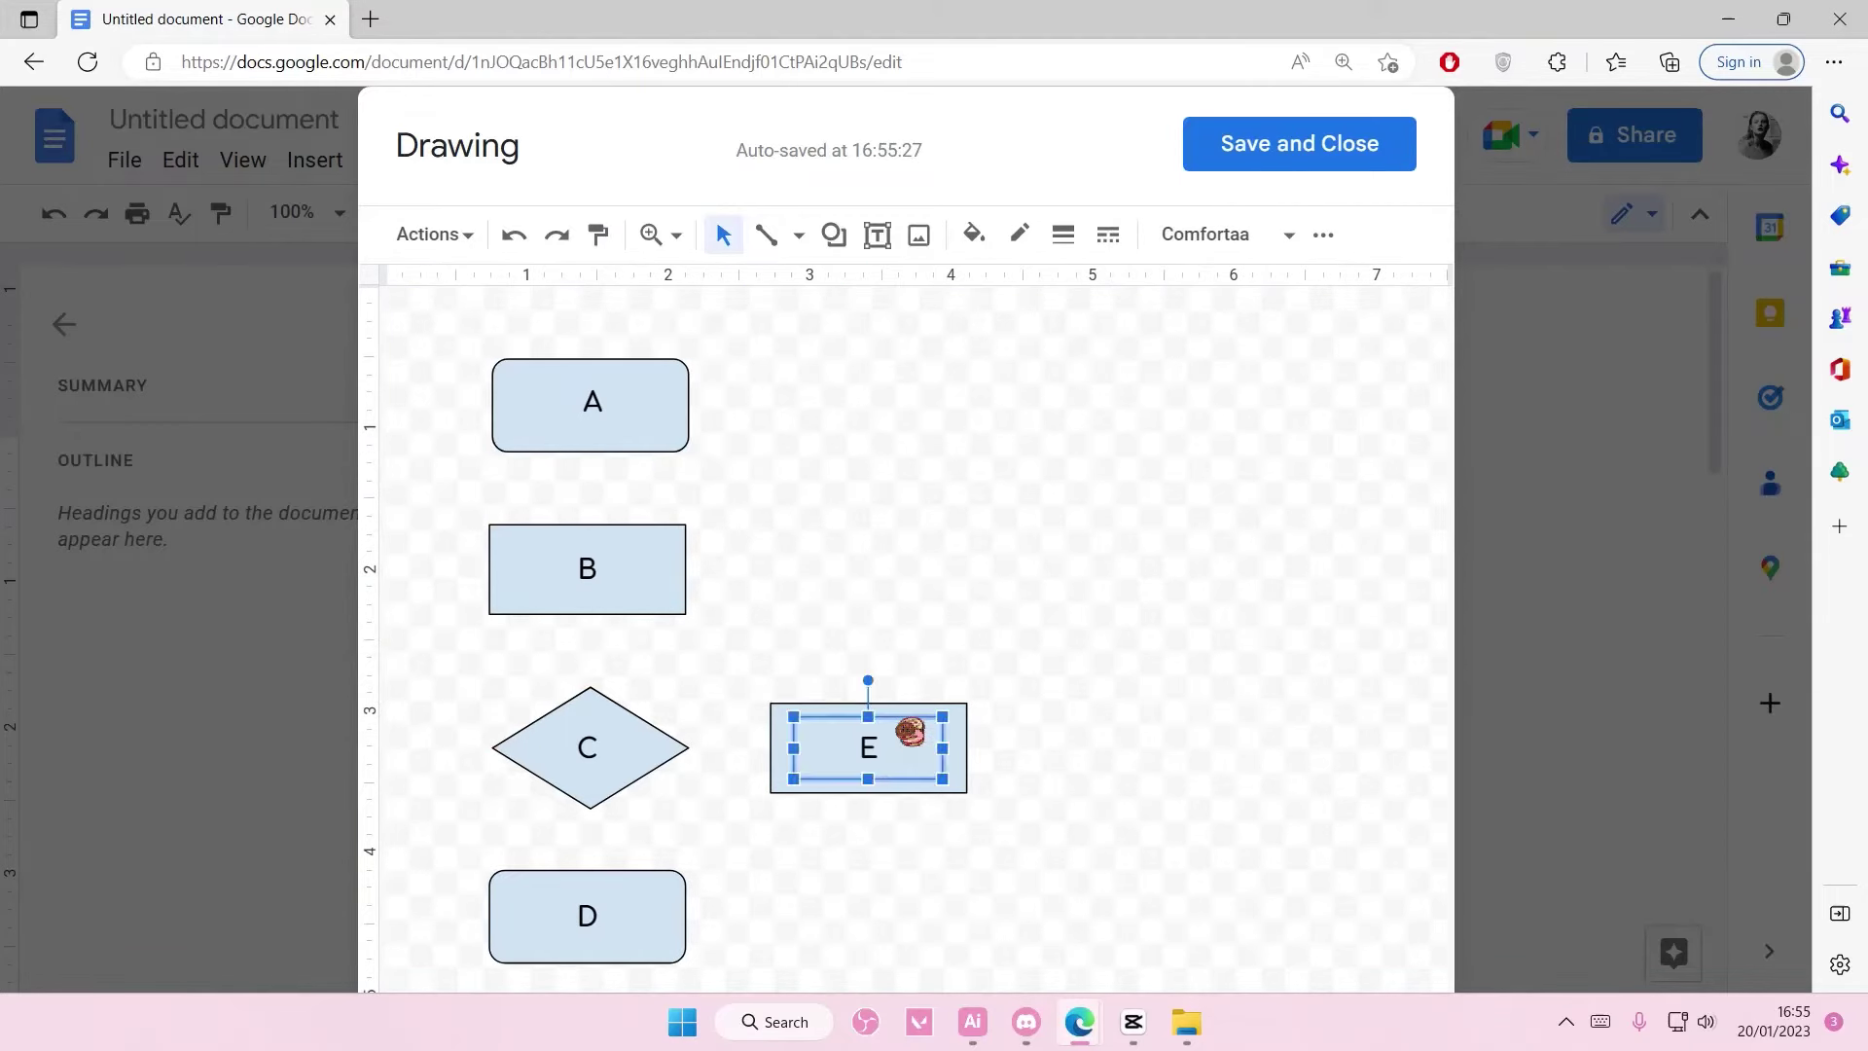
{"action": "left_click", "coordinate": [915, 678]}
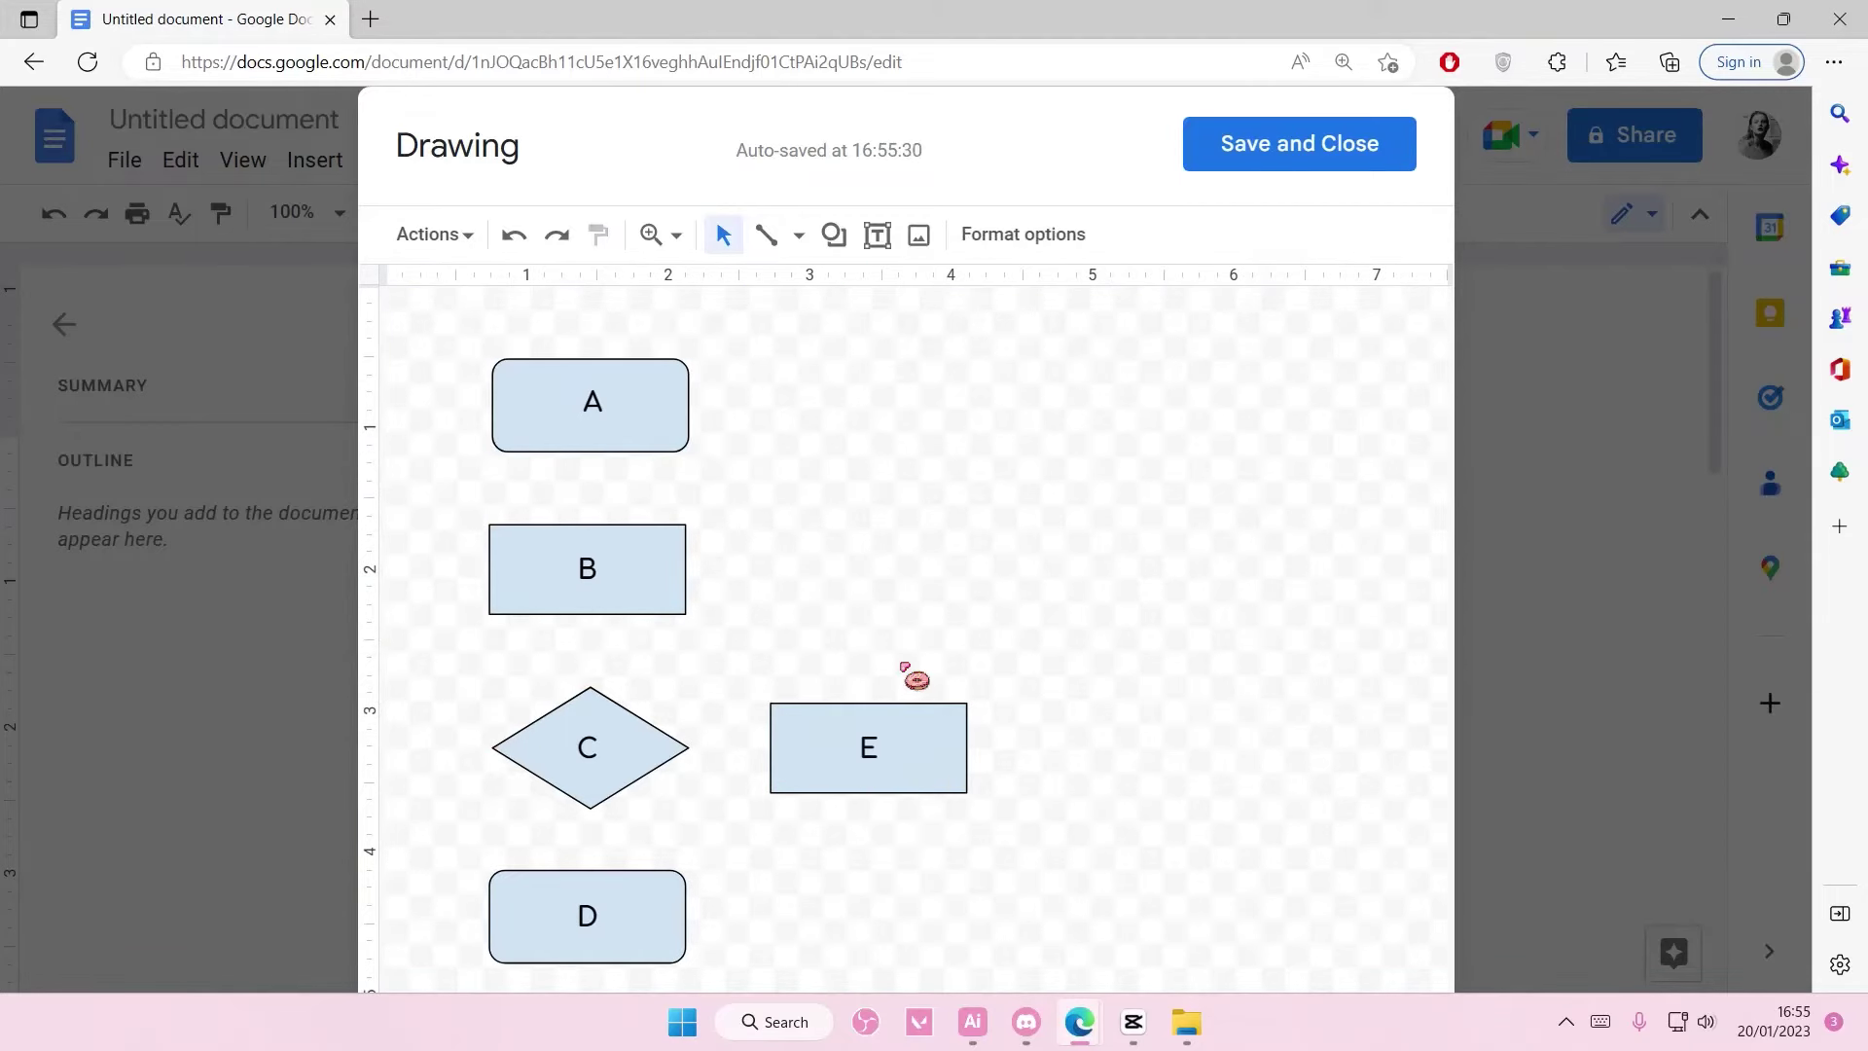
- With the Arrow line type, draw arrows A→B (redrawn once), B→C and C→D
{"action": "left_click", "coordinate": [799, 236]}
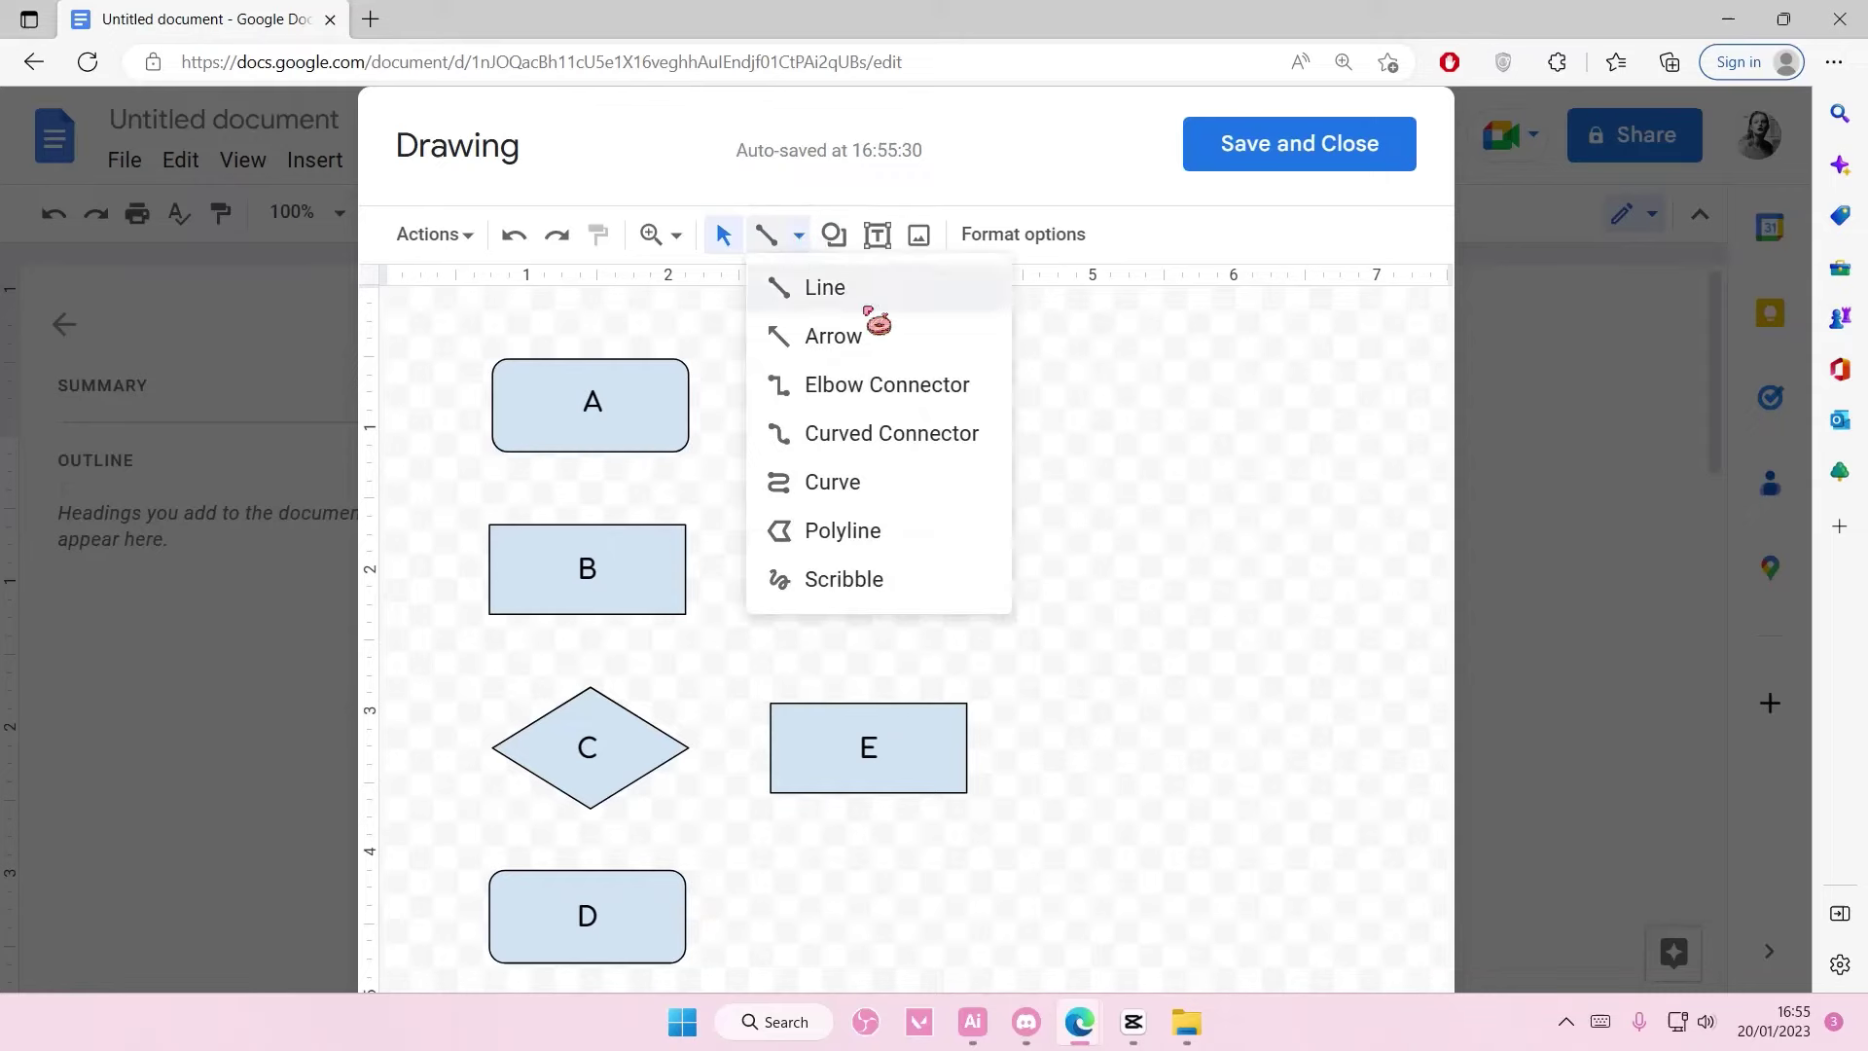
{"action": "left_click", "coordinate": [834, 336]}
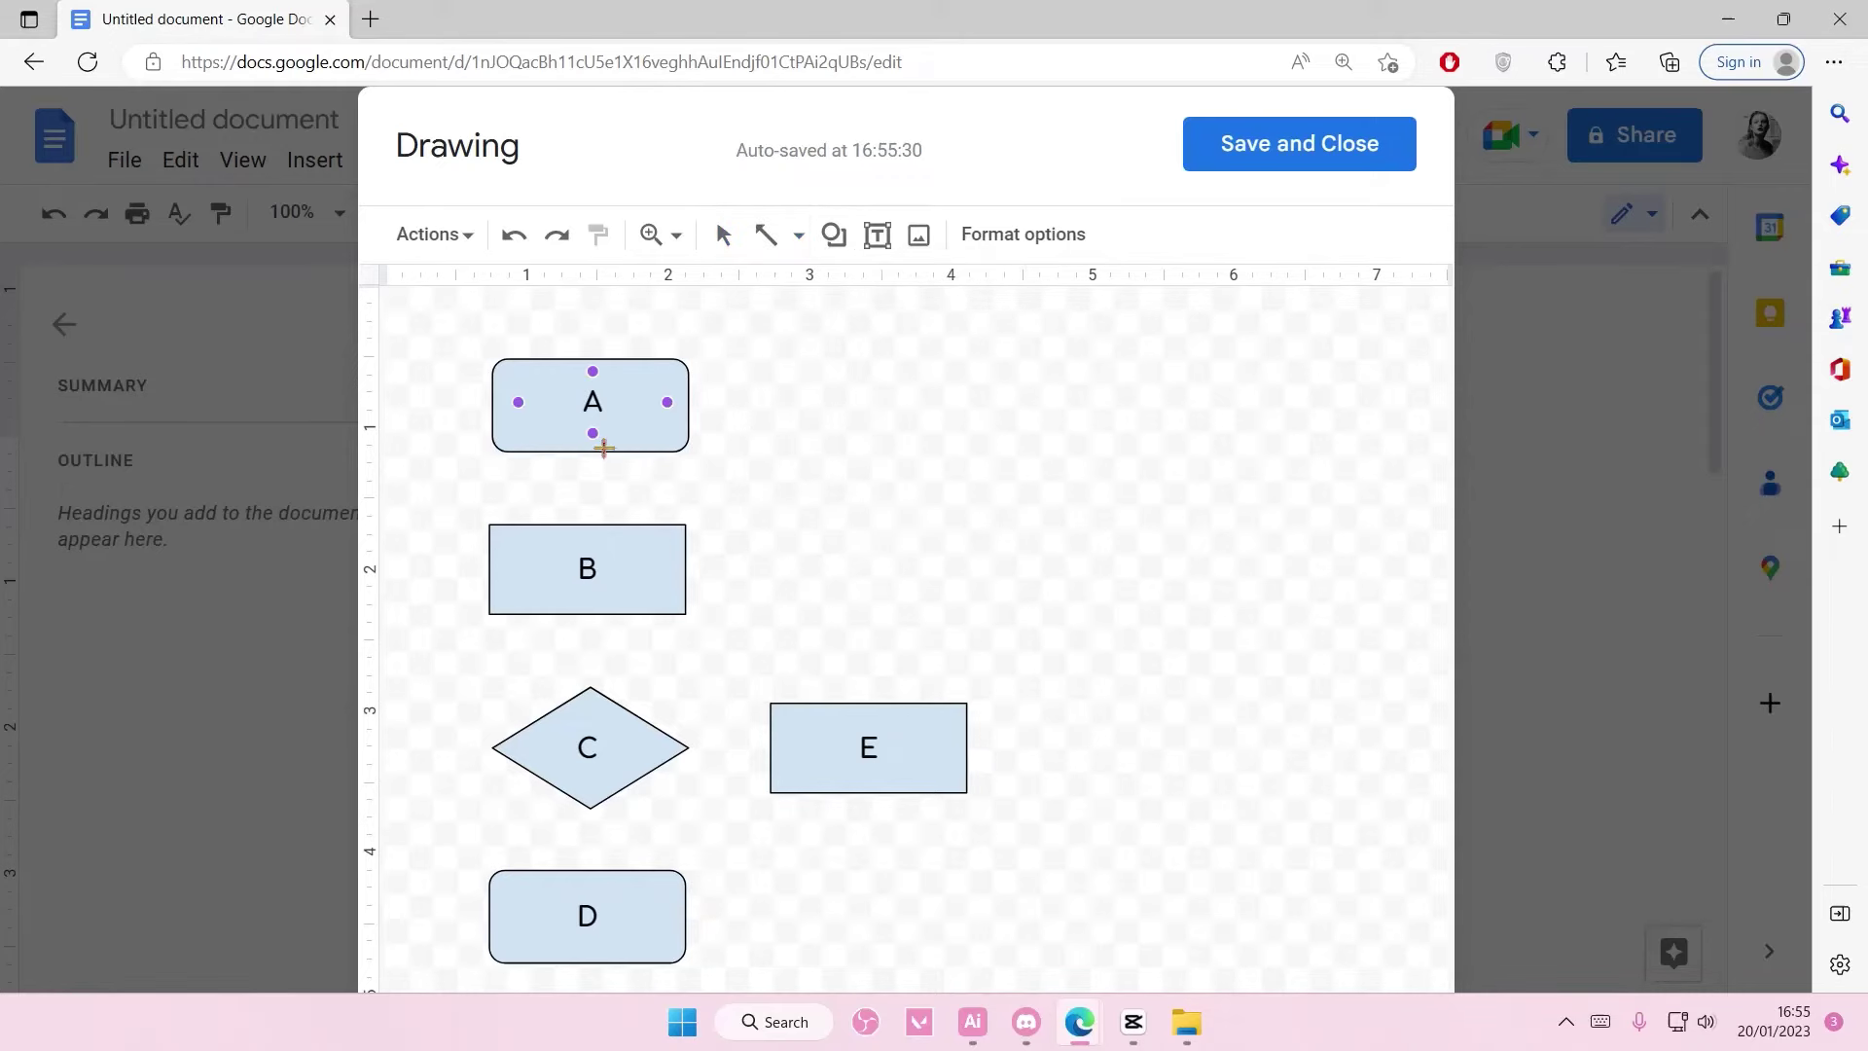
{"action": "left_click_drag", "start_coordinate": [593, 452], "coordinate": [587, 525]}
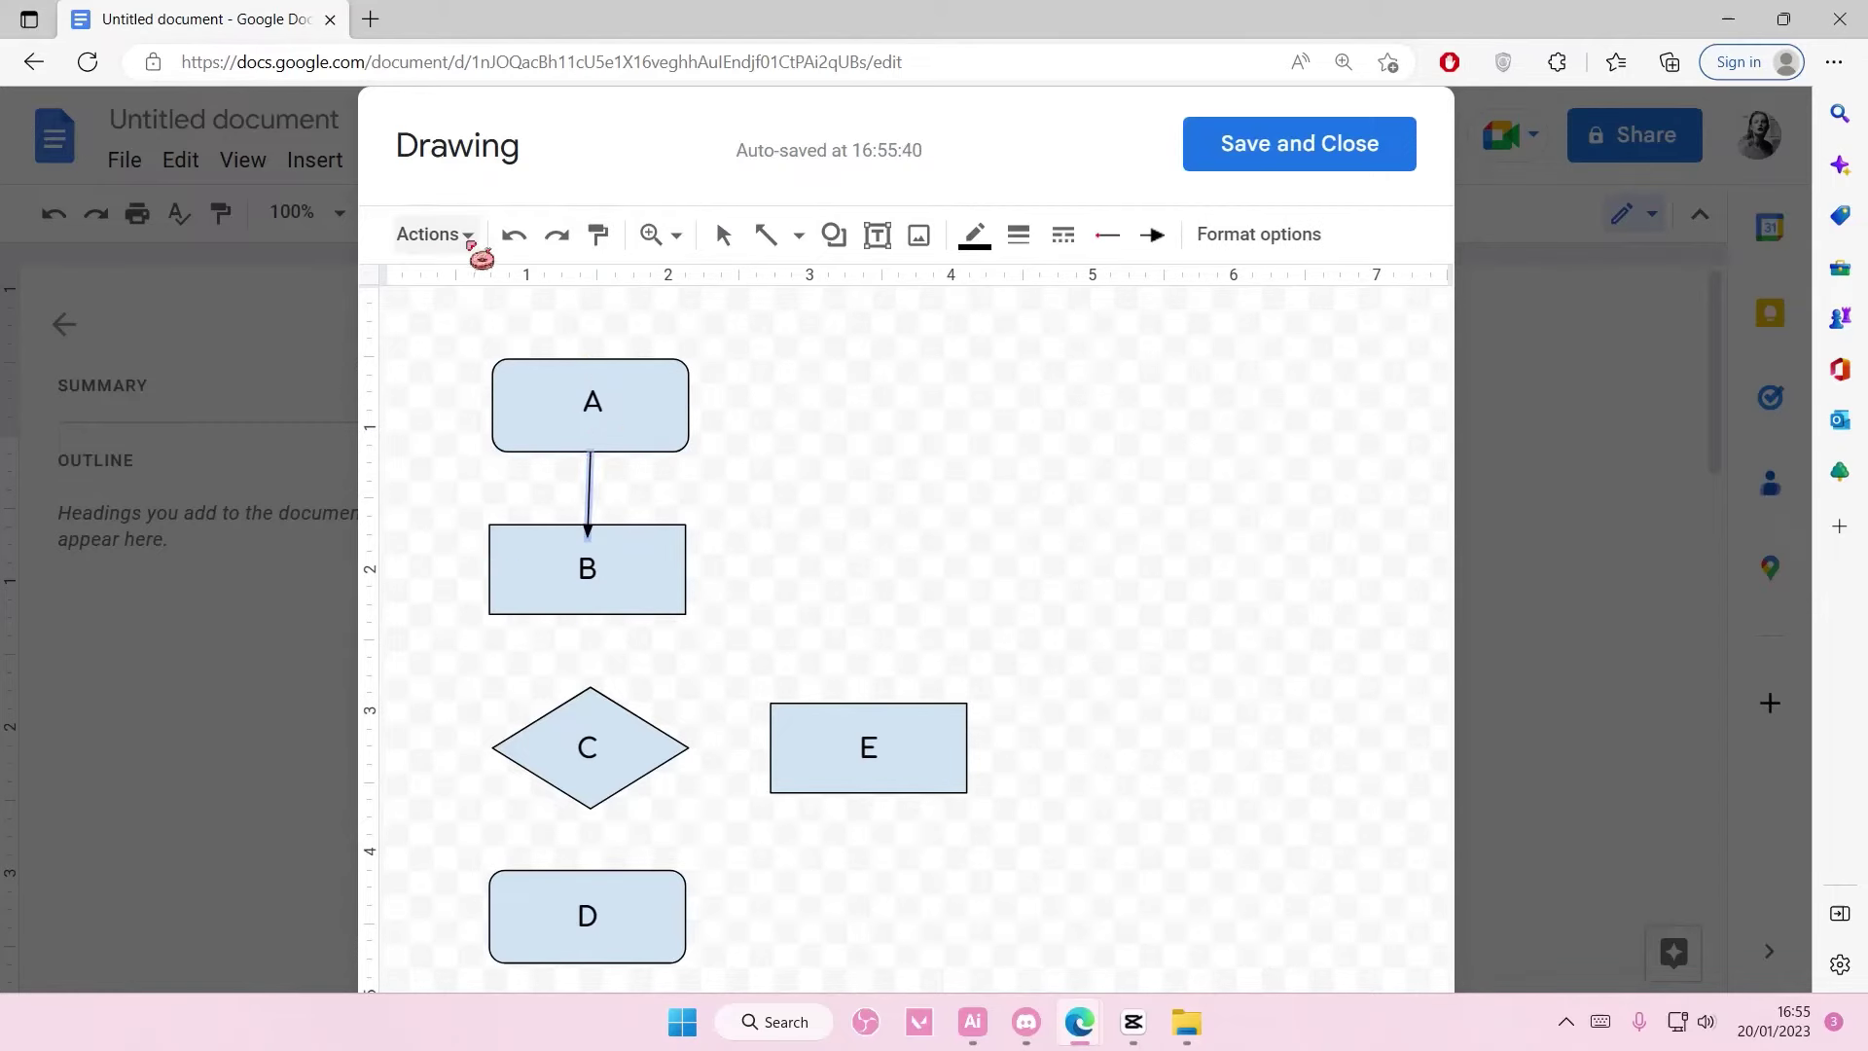
{"action": "left_click", "coordinate": [723, 234]}
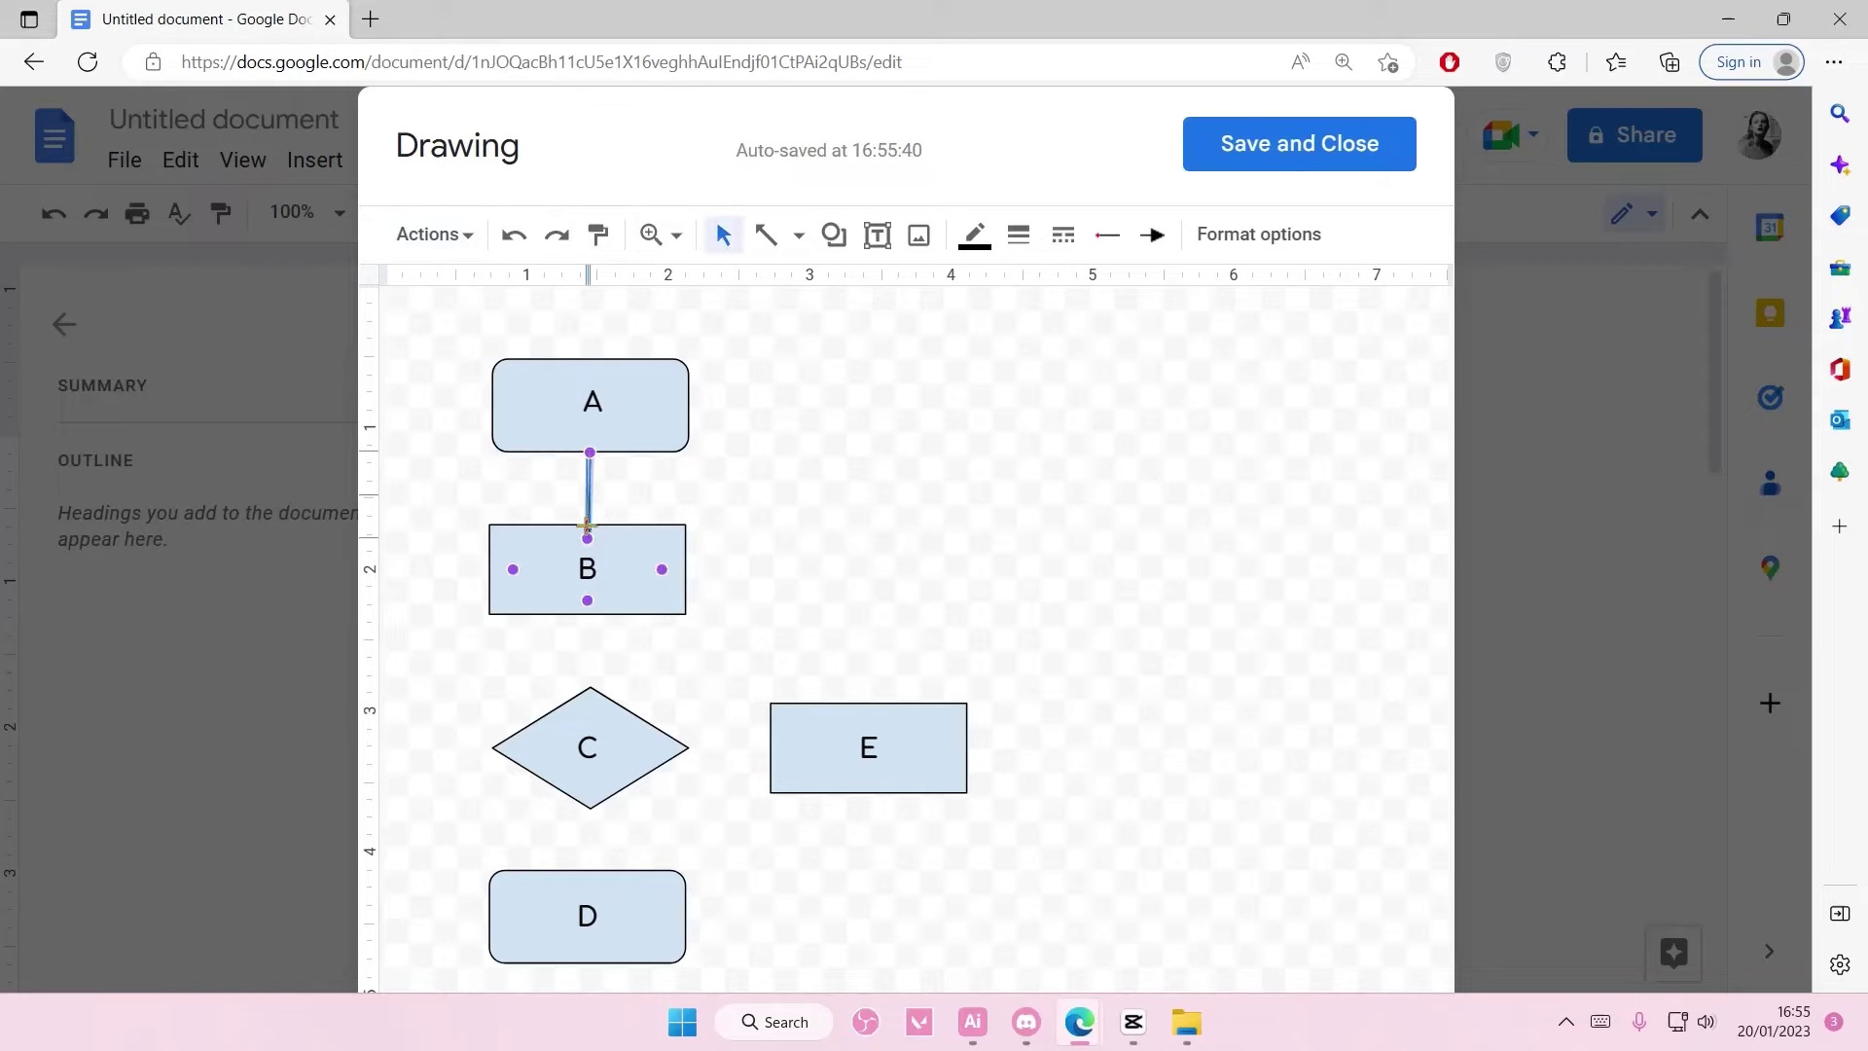
{"action": "key", "text": "Delete"}
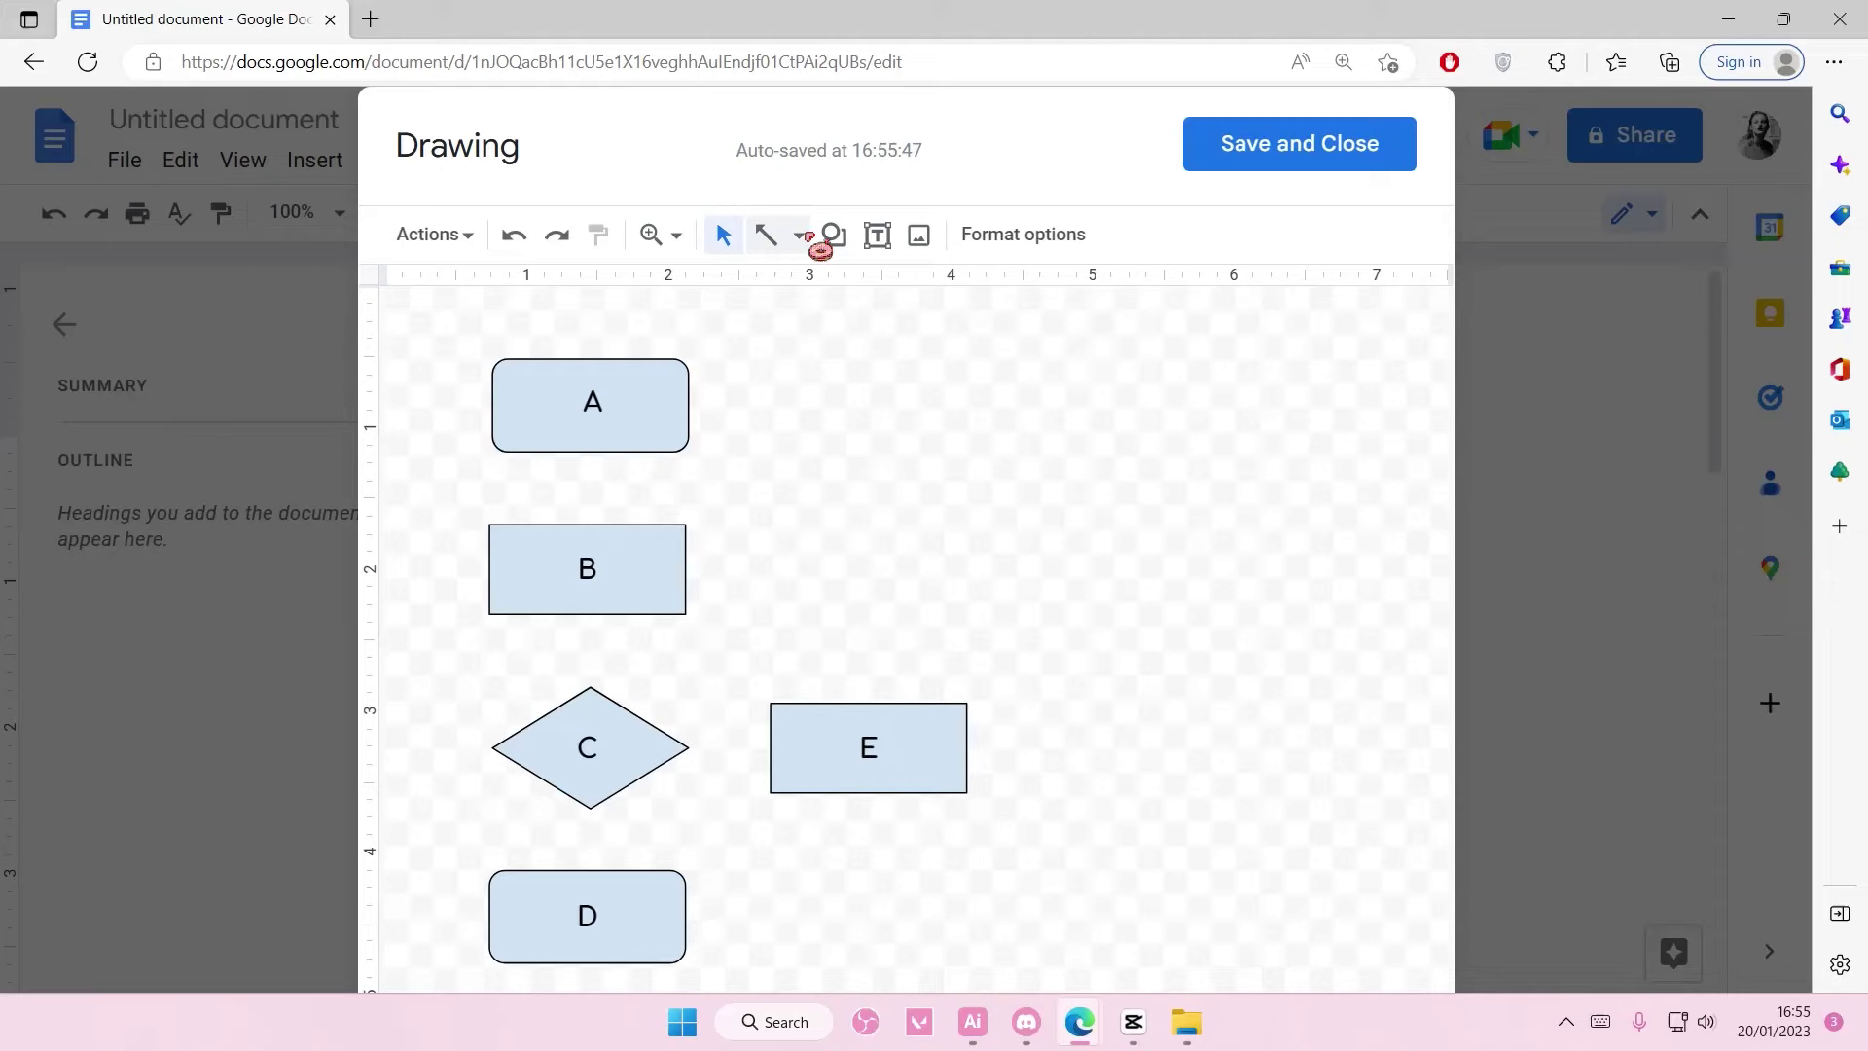
{"action": "left_click", "coordinate": [765, 234]}
{"action": "left_click_drag", "start_coordinate": [592, 498], "coordinate": [588, 524]}
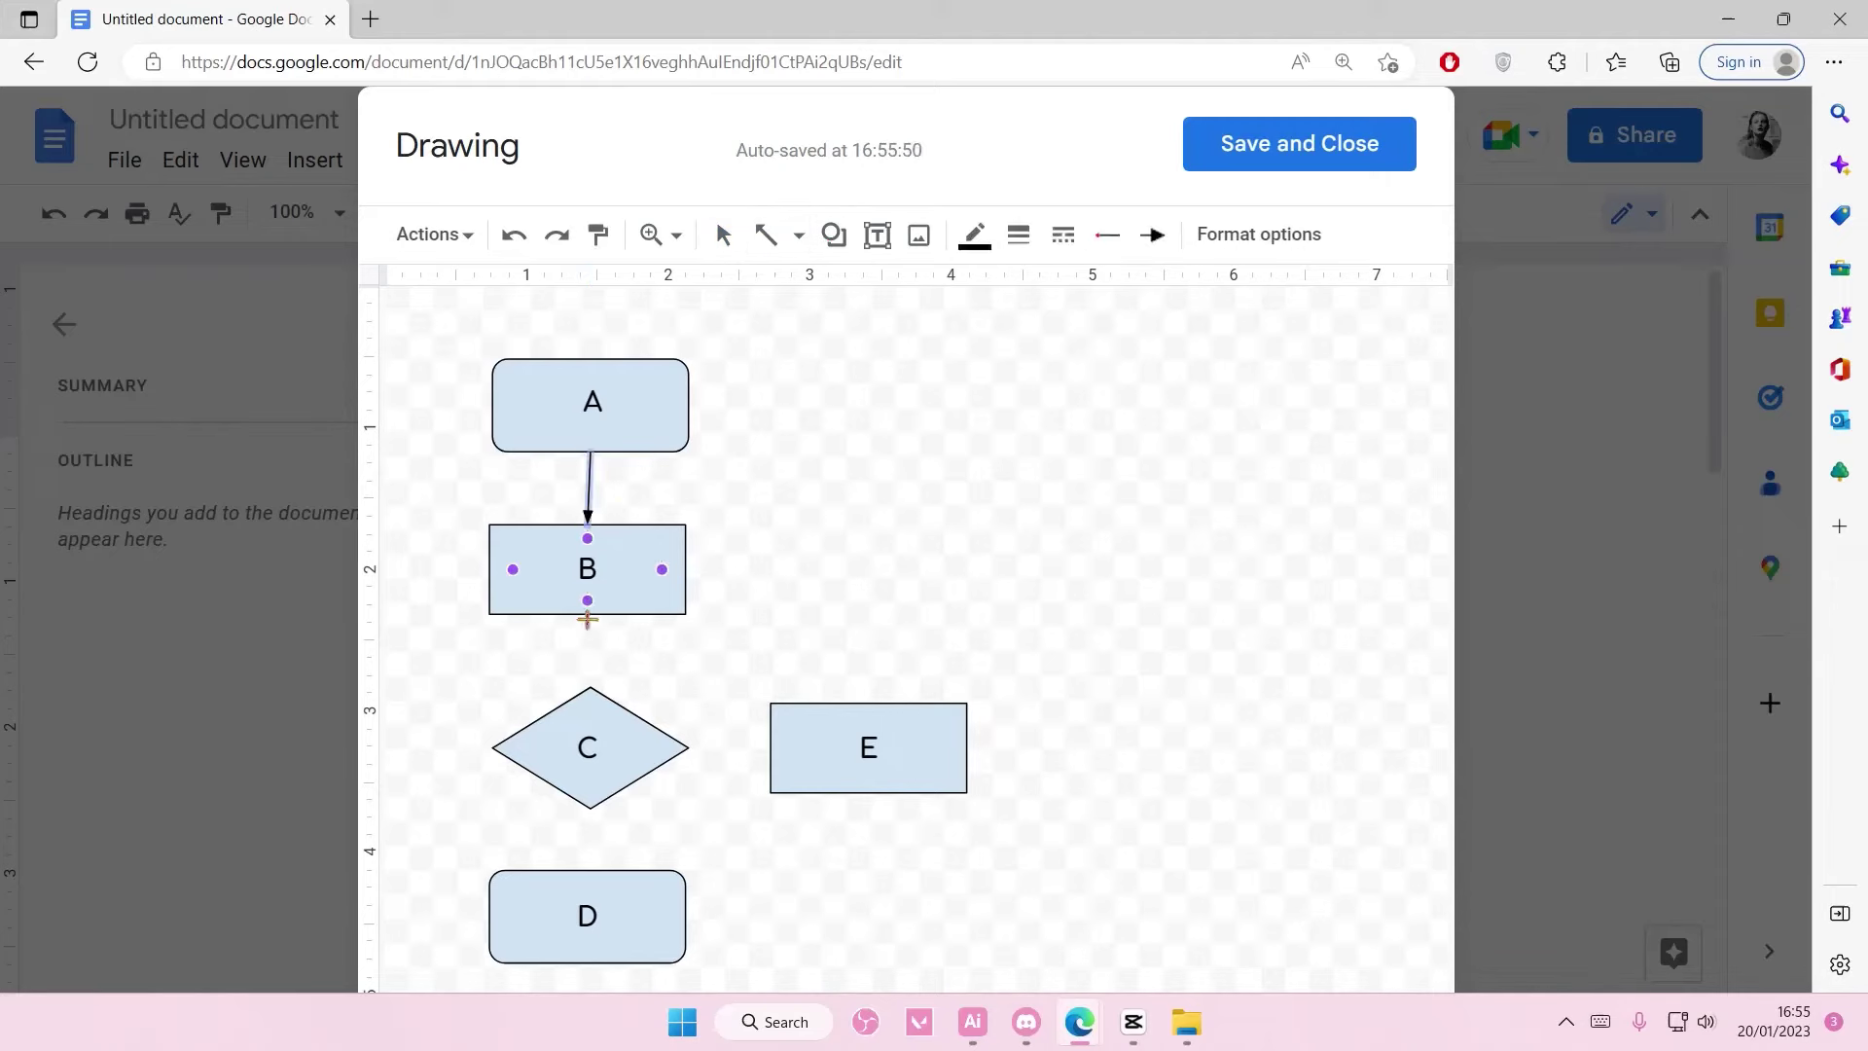
{"action": "mouse_move", "coordinate": [586, 656]}
{"action": "left_mouse_down"}
{"action": "mouse_move", "coordinate": [586, 624]}
{"action": "mouse_move", "coordinate": [588, 688]}
{"action": "left_mouse_up"}
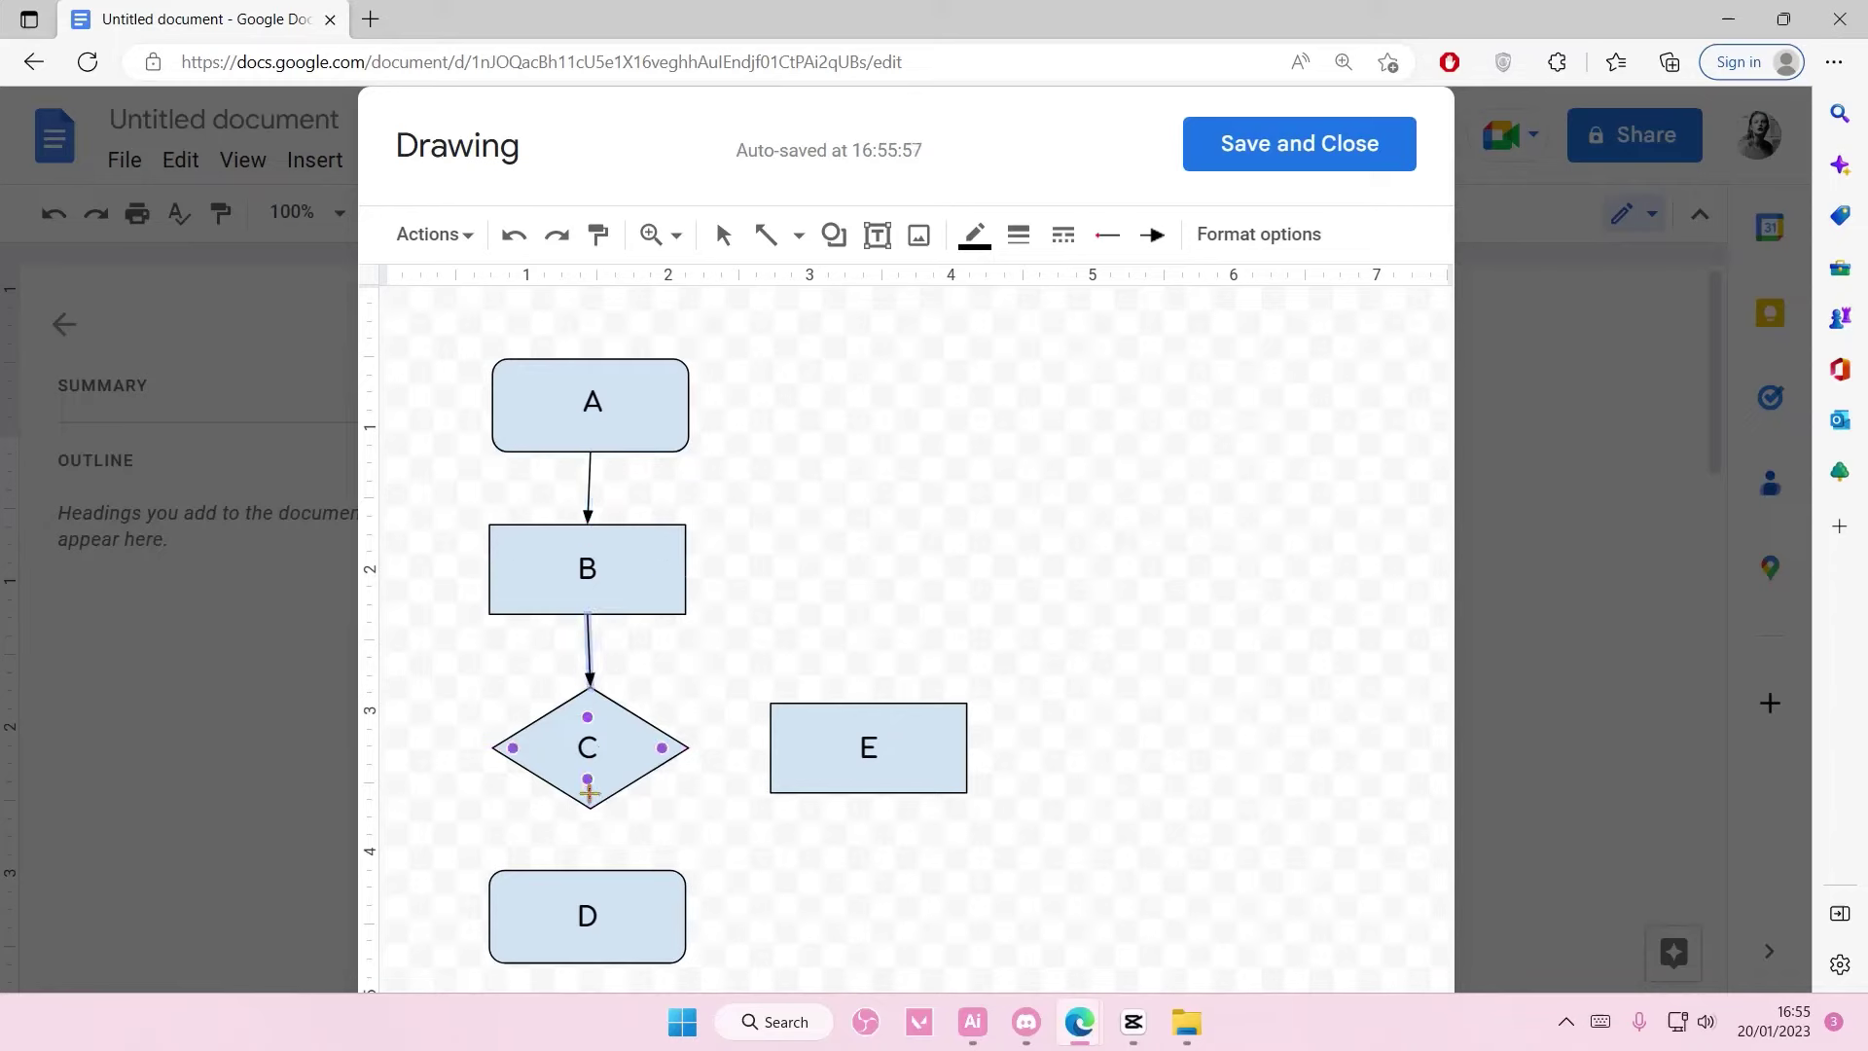
{"action": "left_click_drag", "start_coordinate": [591, 807], "coordinate": [587, 868]}
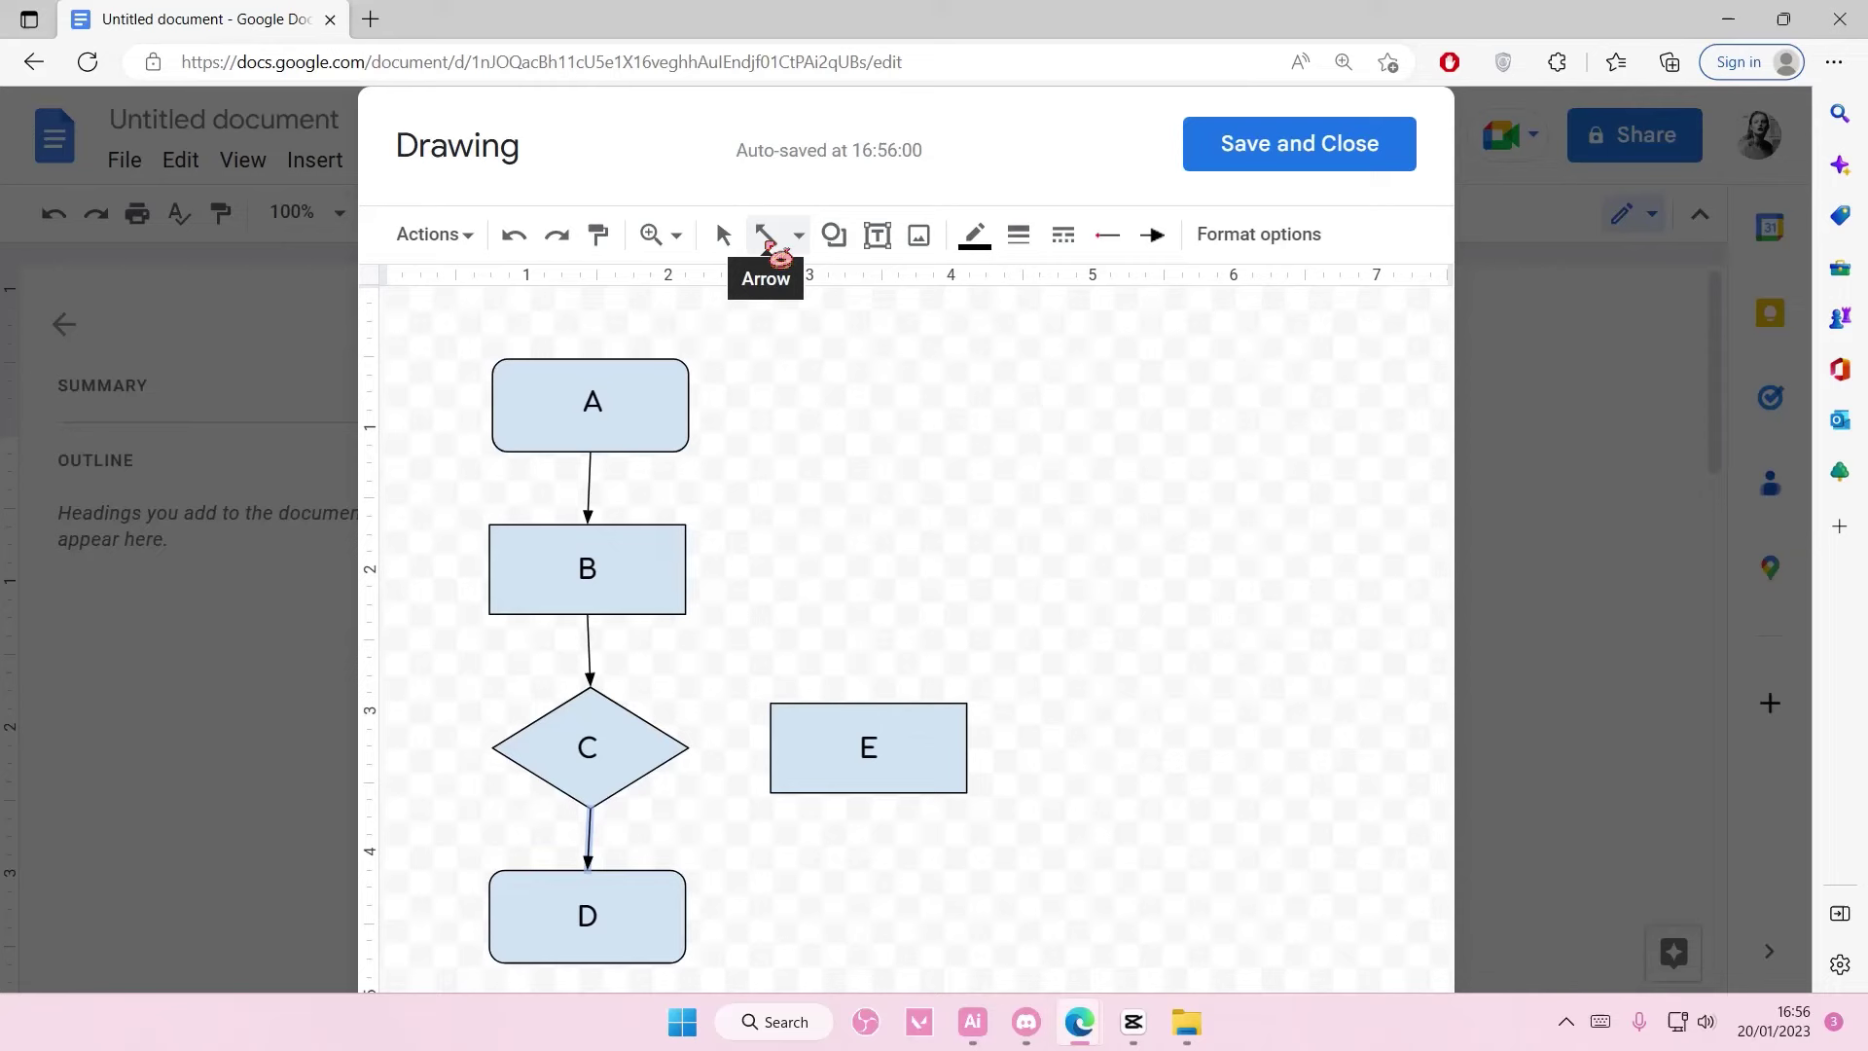
- Try drawing a plain line down into box E, then undo it
{"action": "left_click", "coordinate": [798, 234]}
{"action": "left_click", "coordinate": [822, 290]}
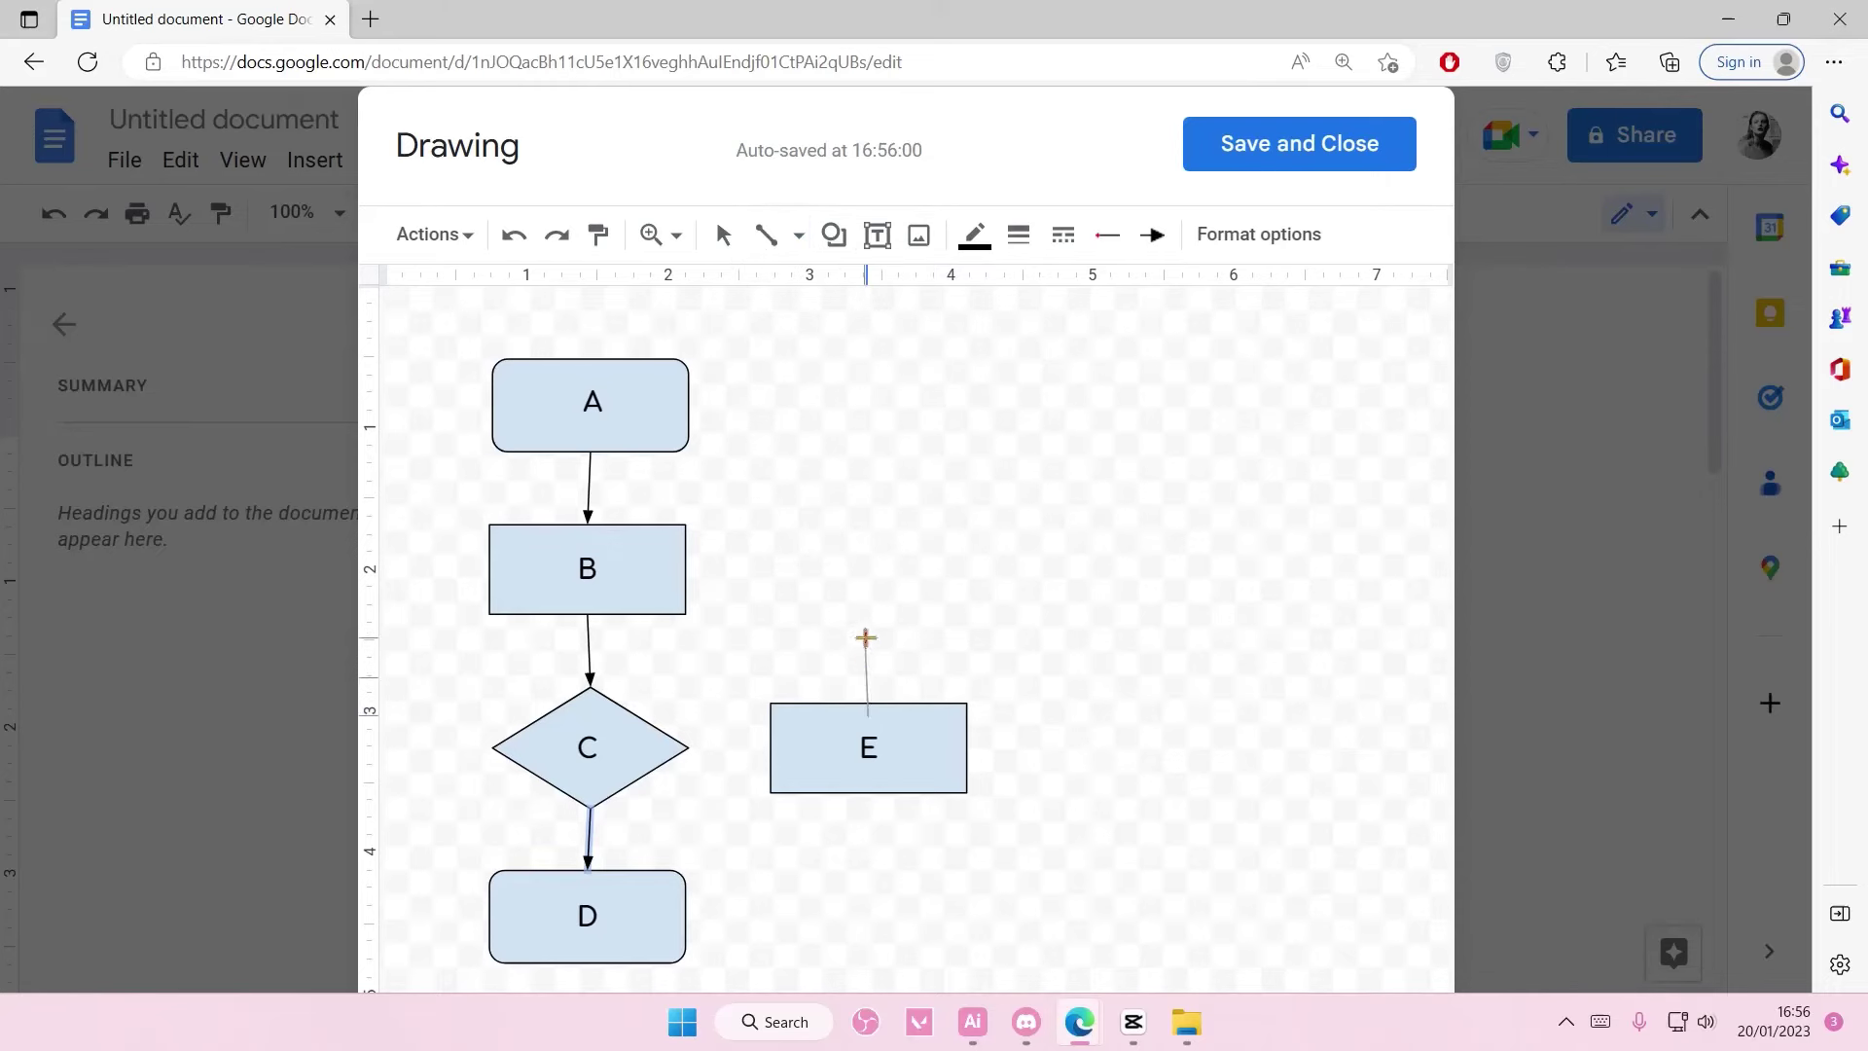
{"action": "left_click_drag", "start_coordinate": [865, 637], "coordinate": [872, 686]}
{"action": "left_click", "coordinate": [797, 234]}
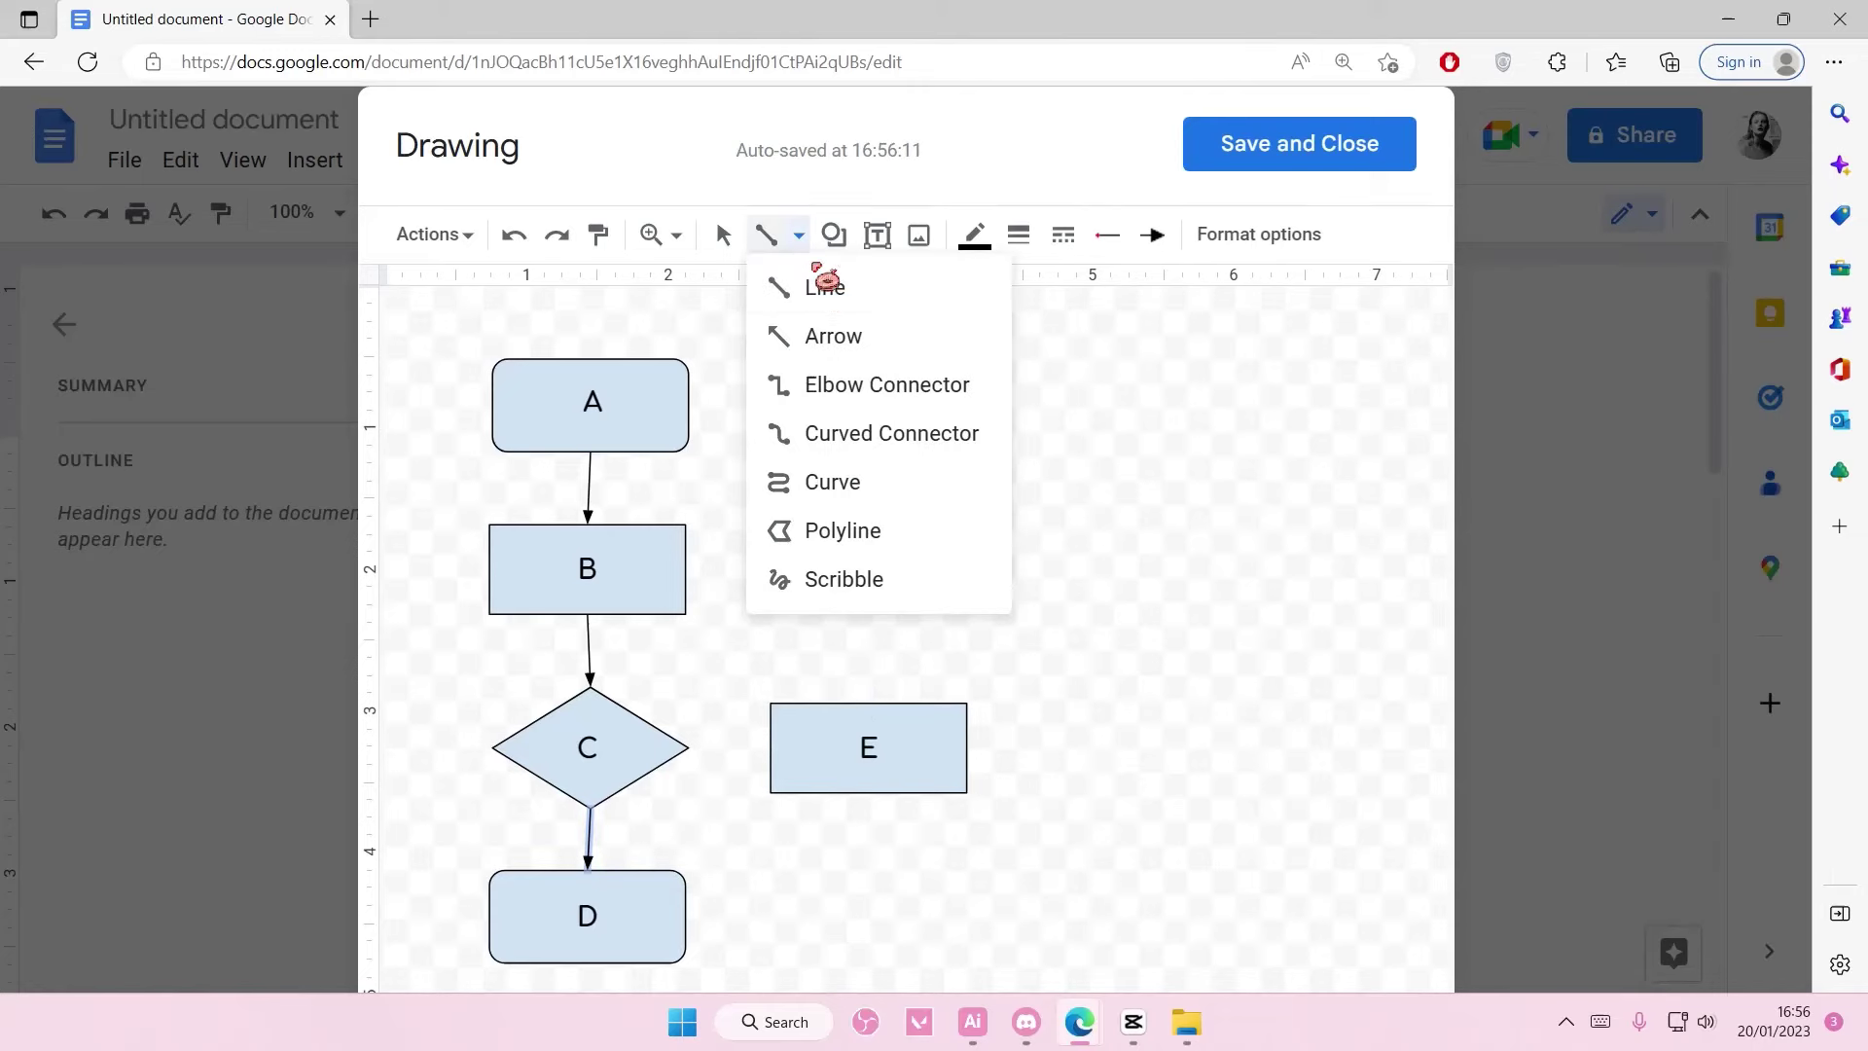
{"action": "key", "text": "Escape"}
{"action": "left_click", "coordinate": [767, 235]}
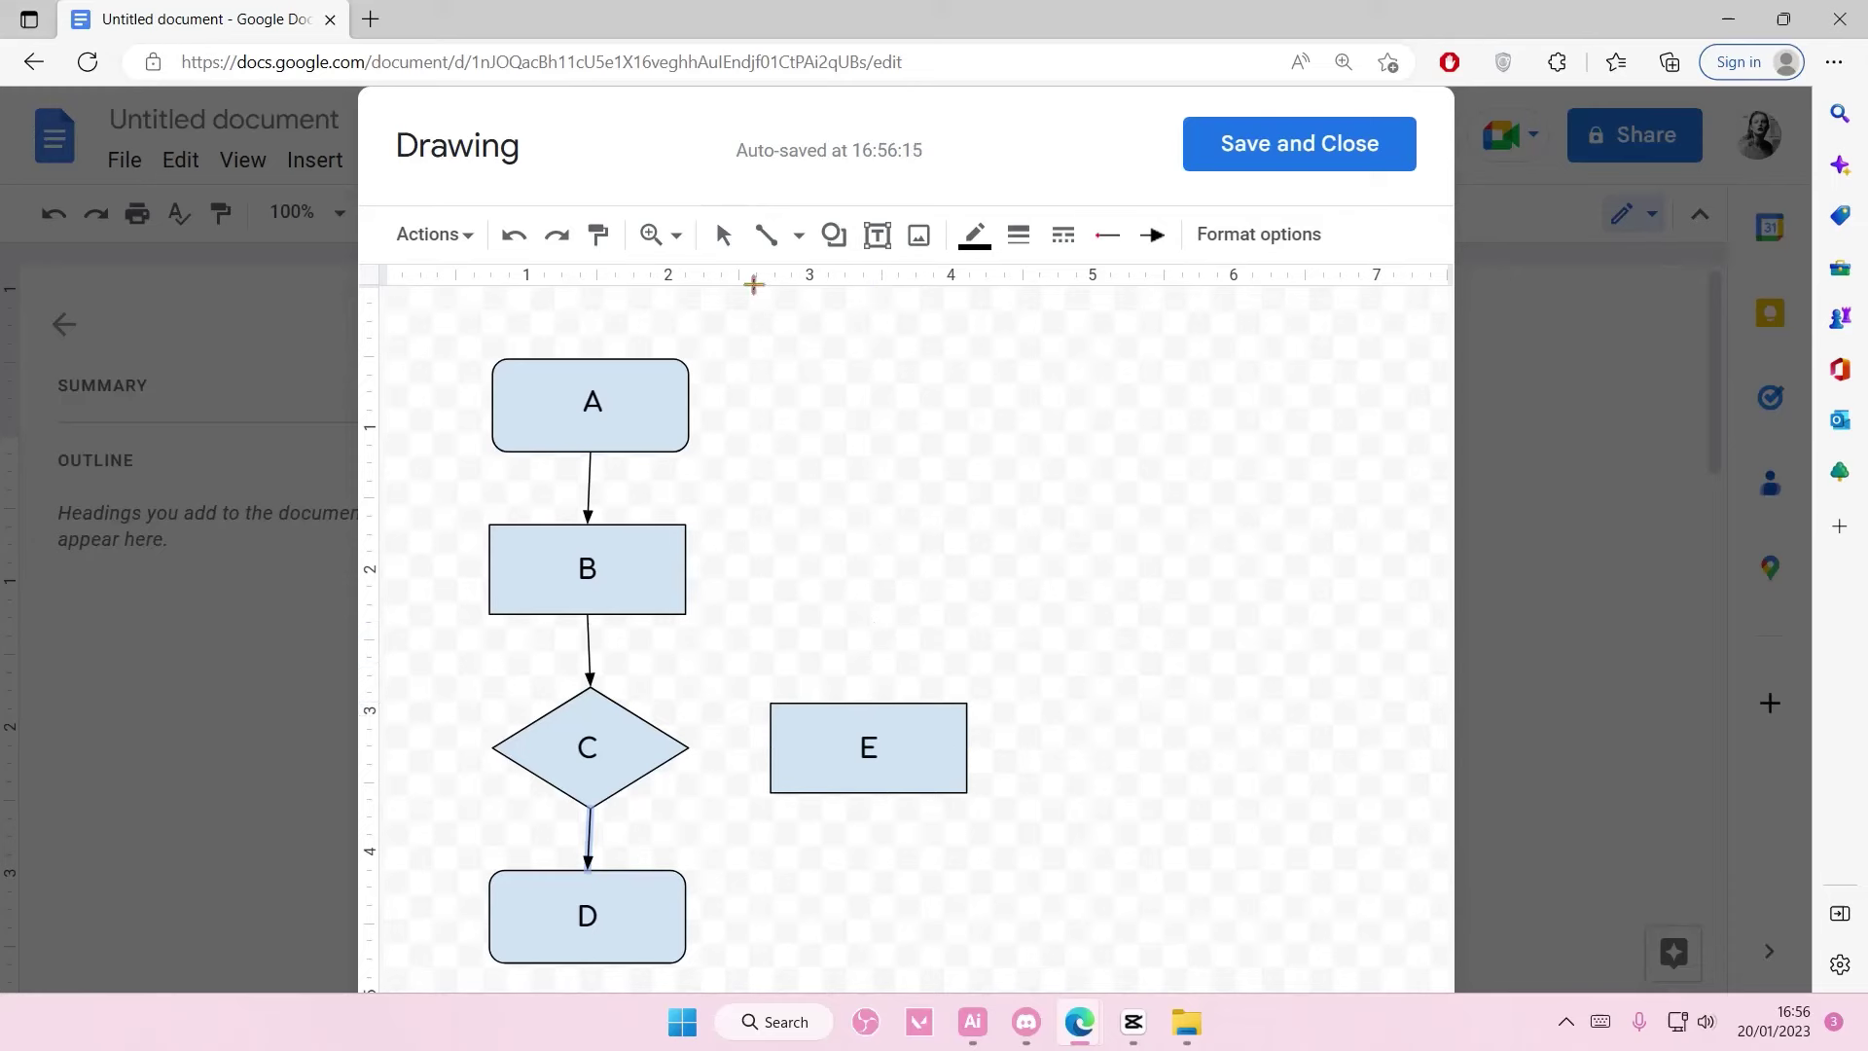
{"action": "left_click", "coordinate": [798, 235]}
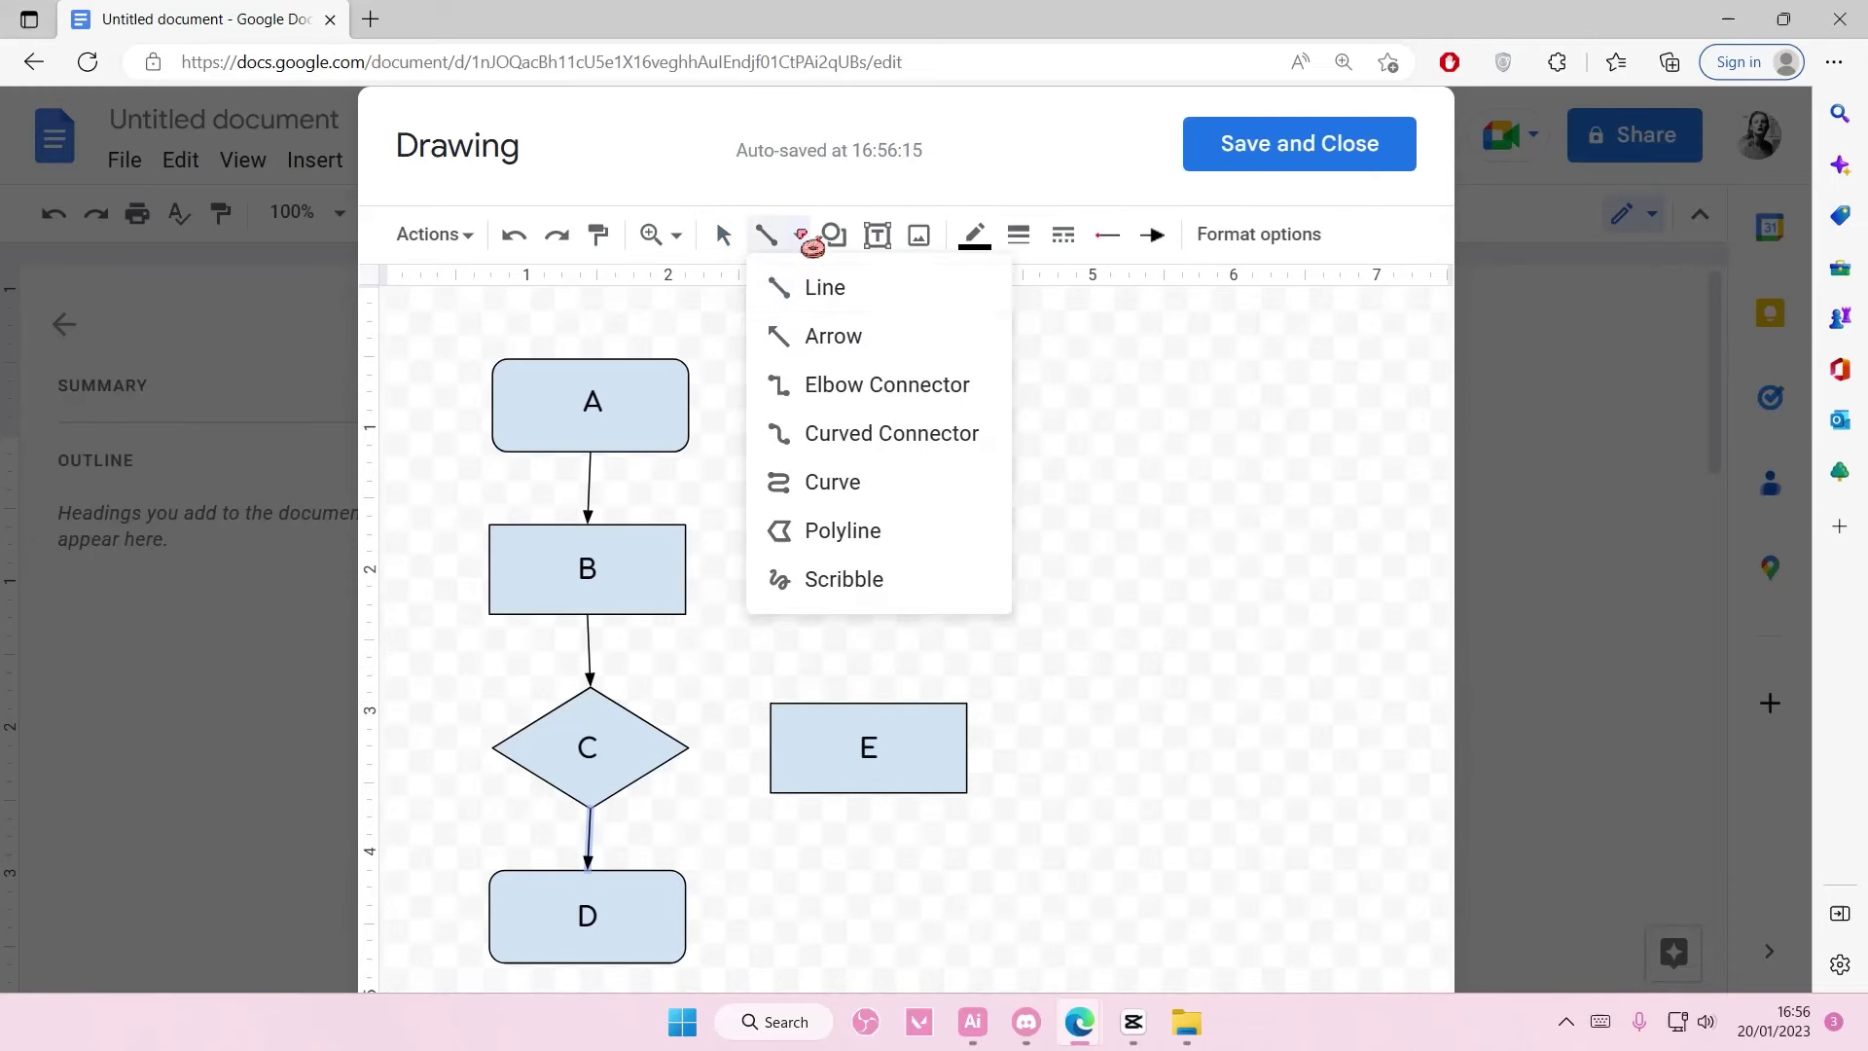
{"action": "key", "text": "Escape"}
{"action": "left_click", "coordinate": [766, 235]}
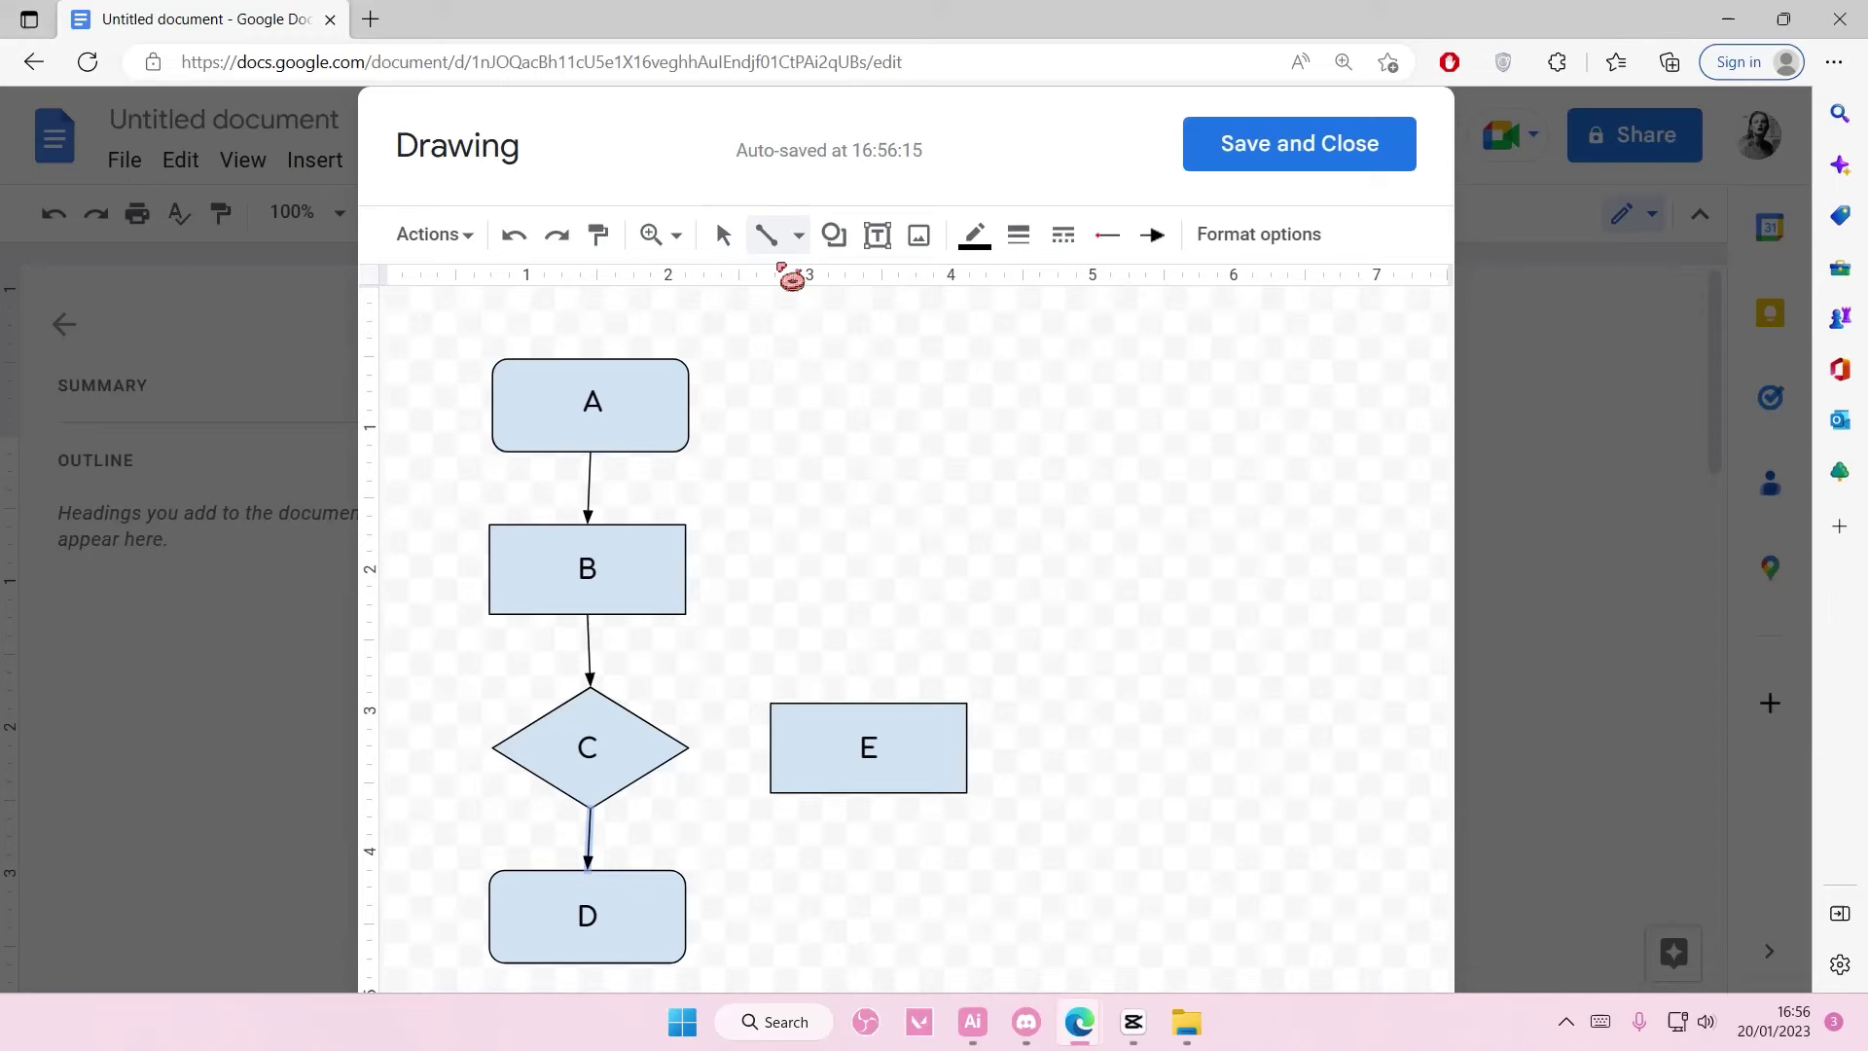
{"action": "left_click_drag", "start_coordinate": [865, 603], "coordinate": [869, 714]}
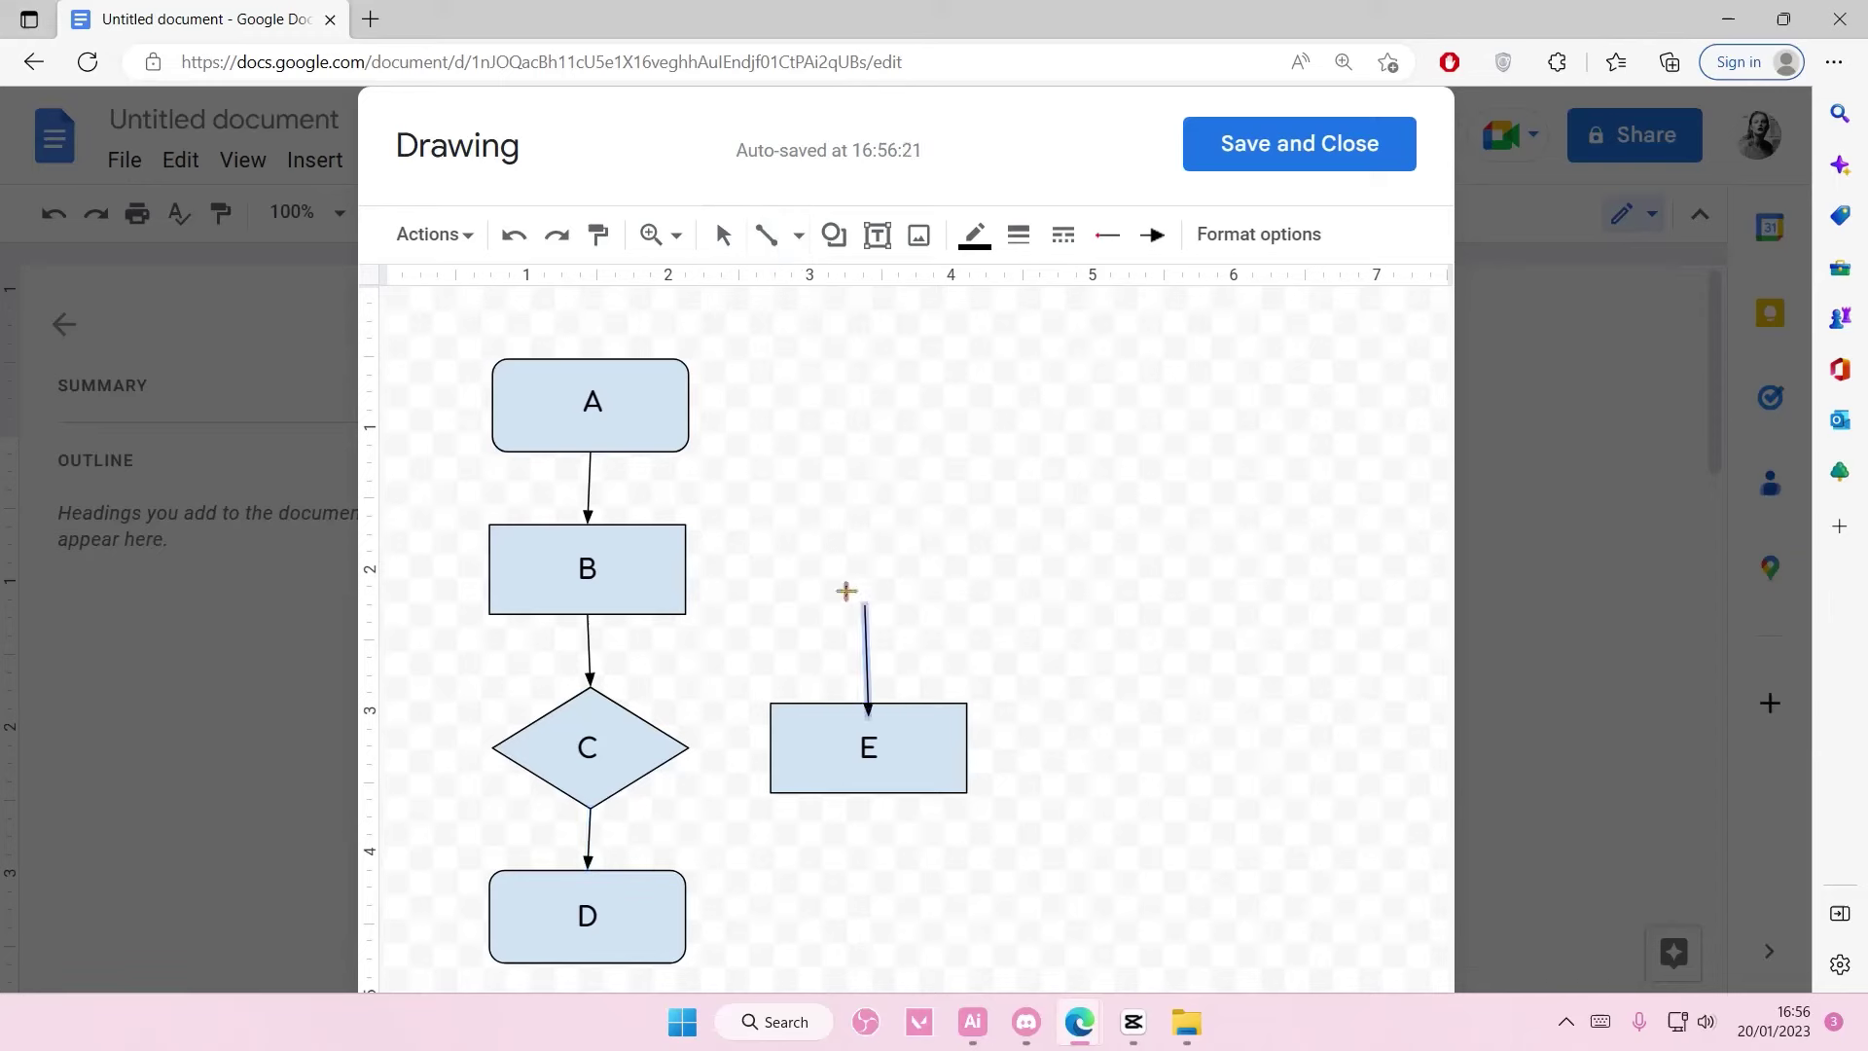
{"action": "key", "text": "ctrl+z"}
- Draw an elbow connector from B's right side to E's top, undoing a misplaced attempt
{"action": "left_click_drag", "start_coordinate": [892, 570], "coordinate": [687, 569]}
{"action": "left_click", "coordinate": [798, 235]}
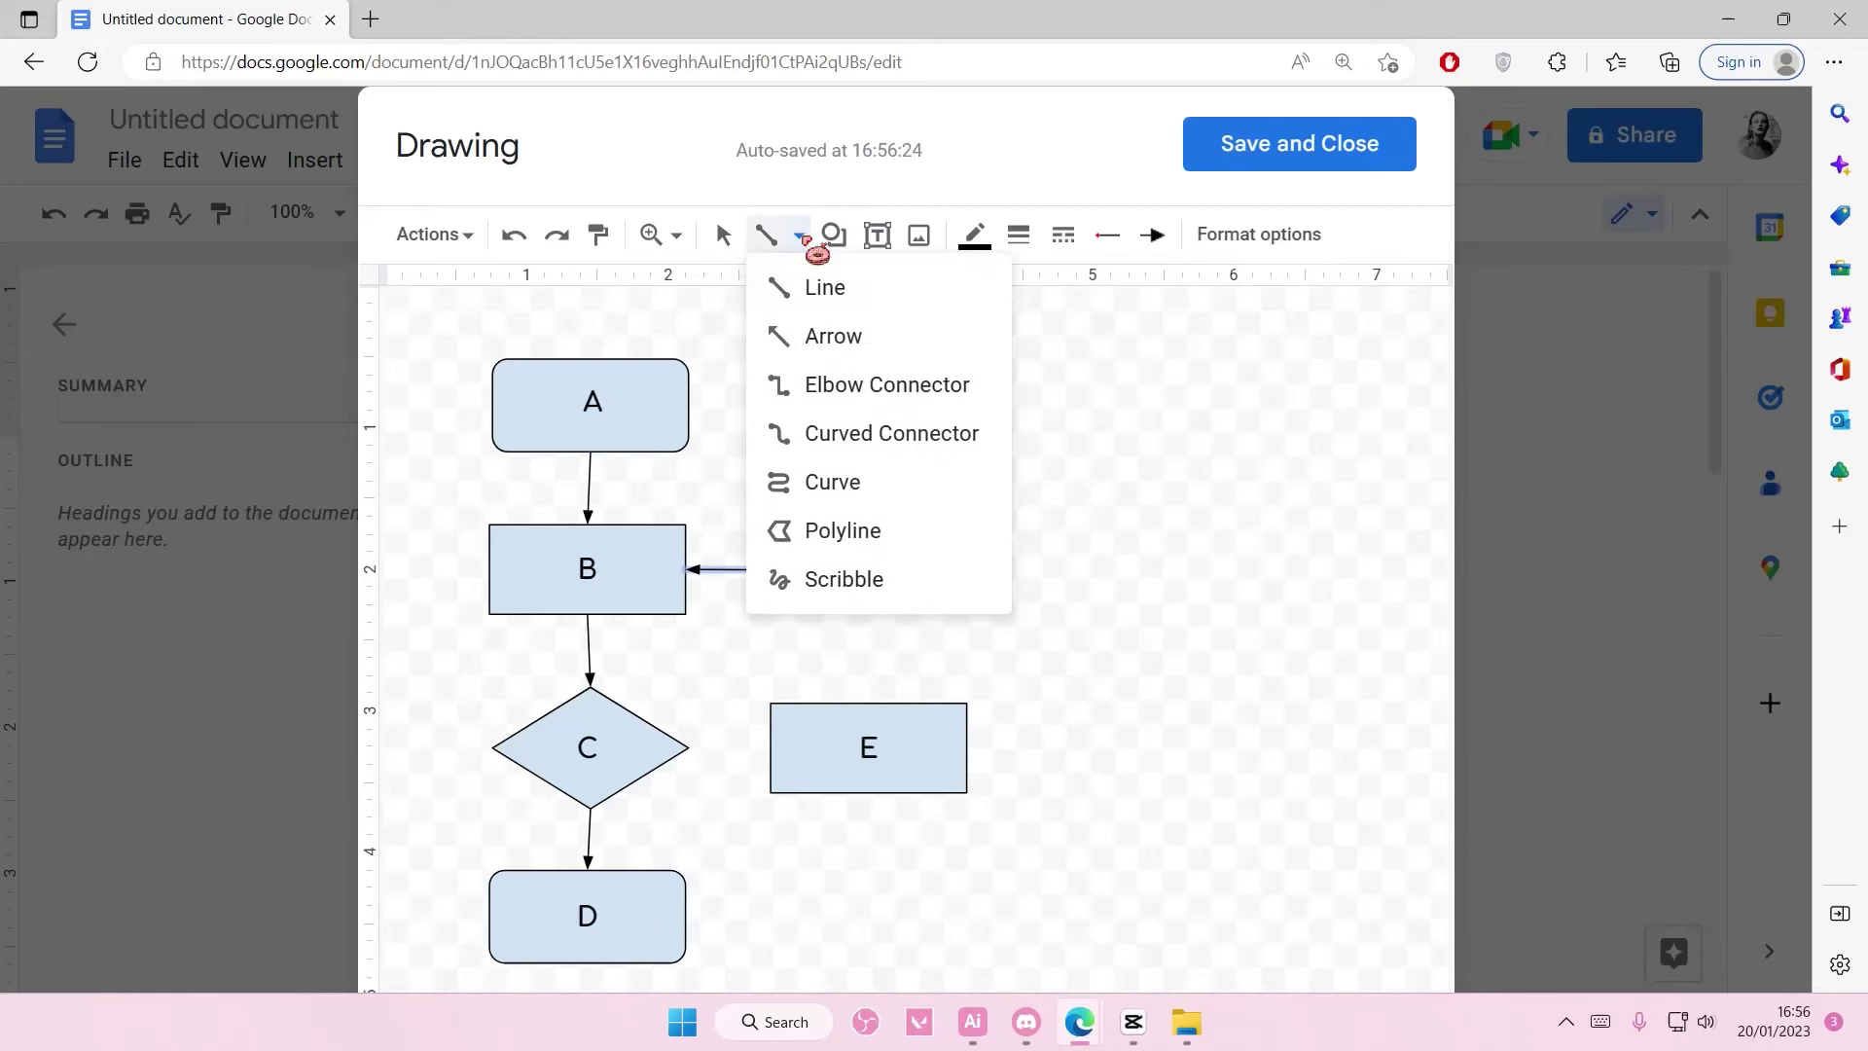
{"action": "left_click", "coordinate": [861, 388]}
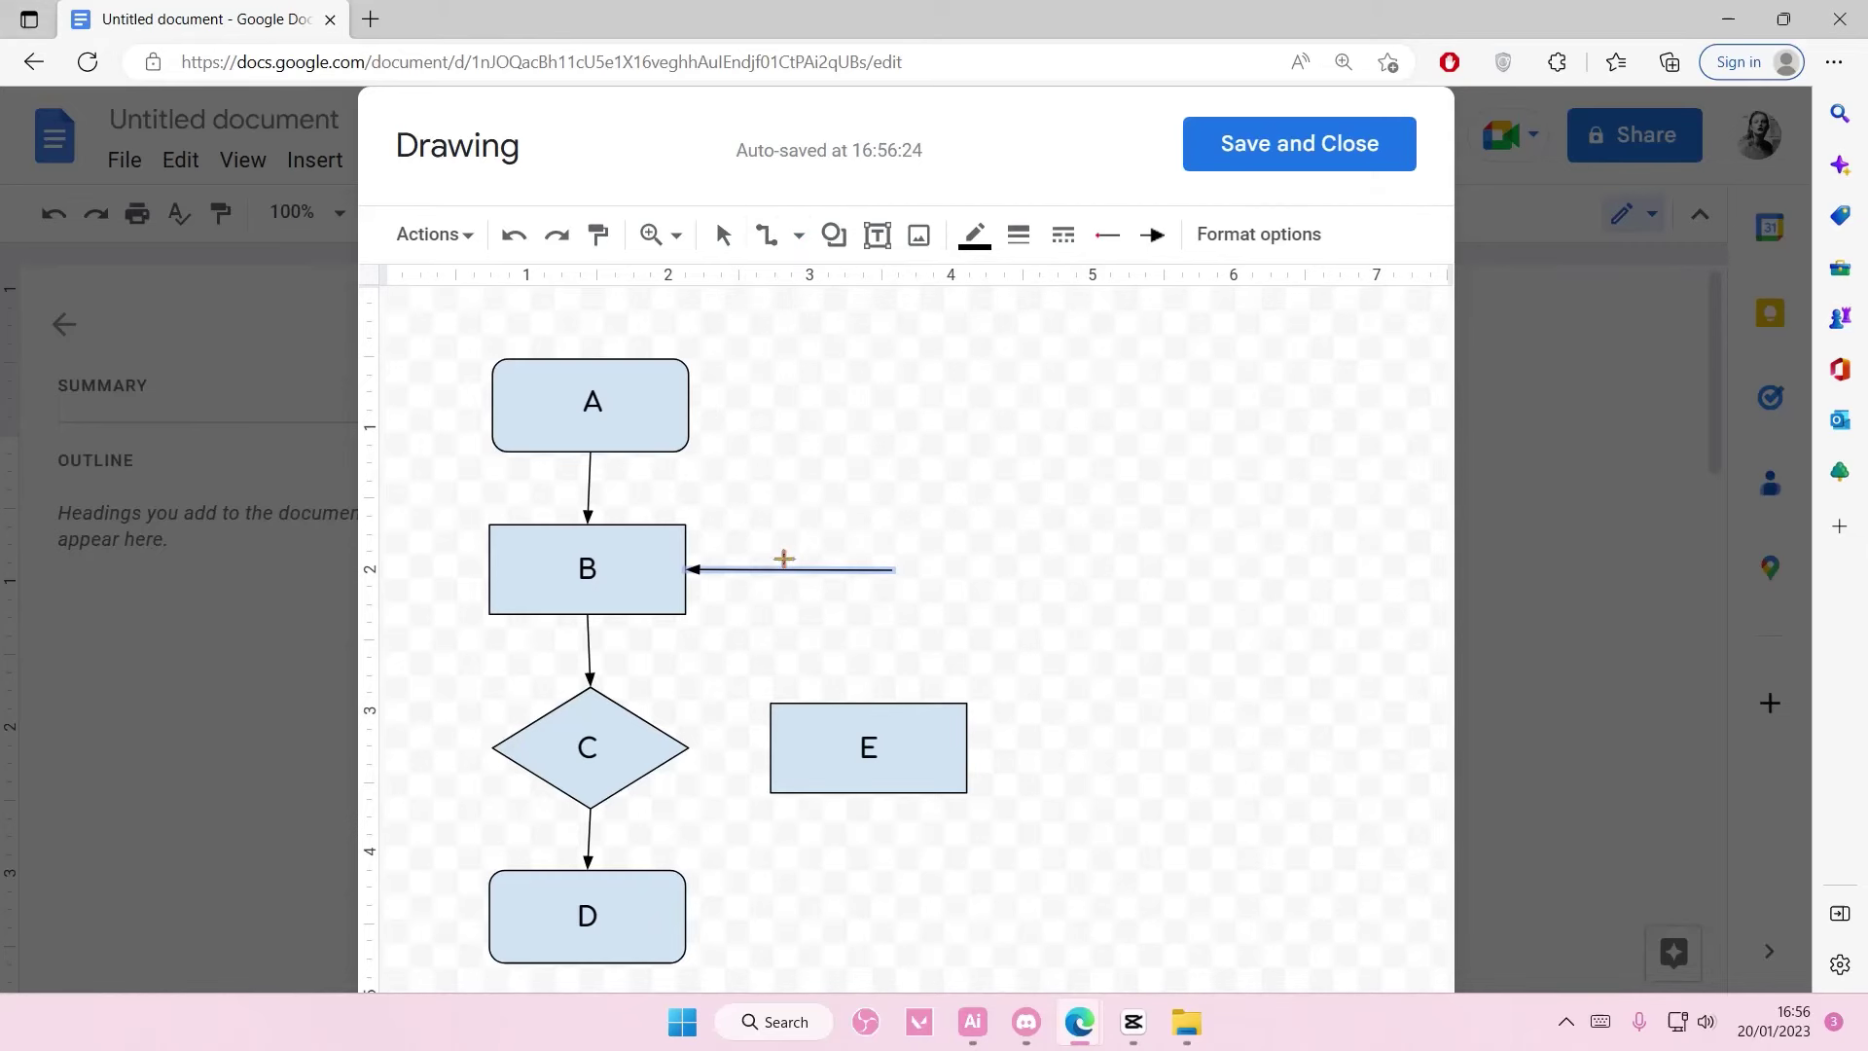
{"action": "left_click_drag", "start_coordinate": [896, 620], "coordinate": [908, 703]}
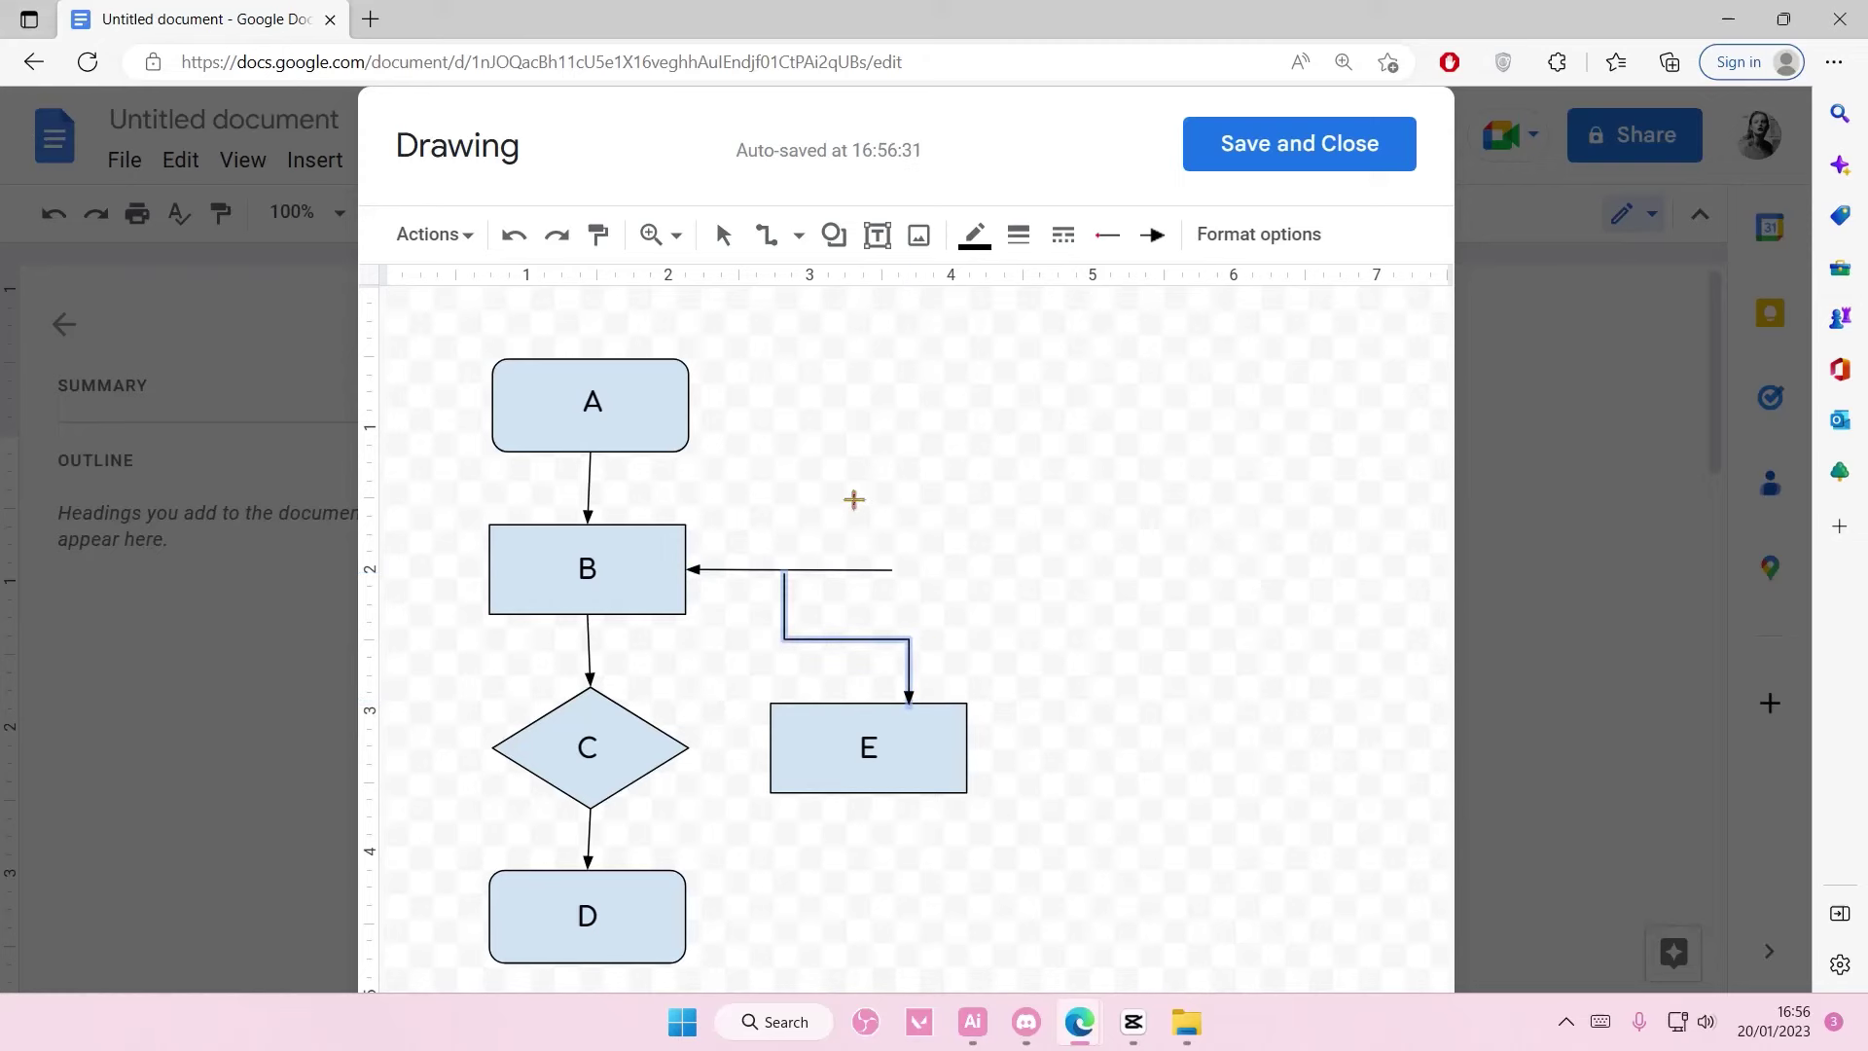
{"action": "key", "text": "ctrl+z"}
{"action": "key", "text": "ctrl+z"}
{"action": "left_click_drag", "start_coordinate": [688, 566], "coordinate": [888, 680]}
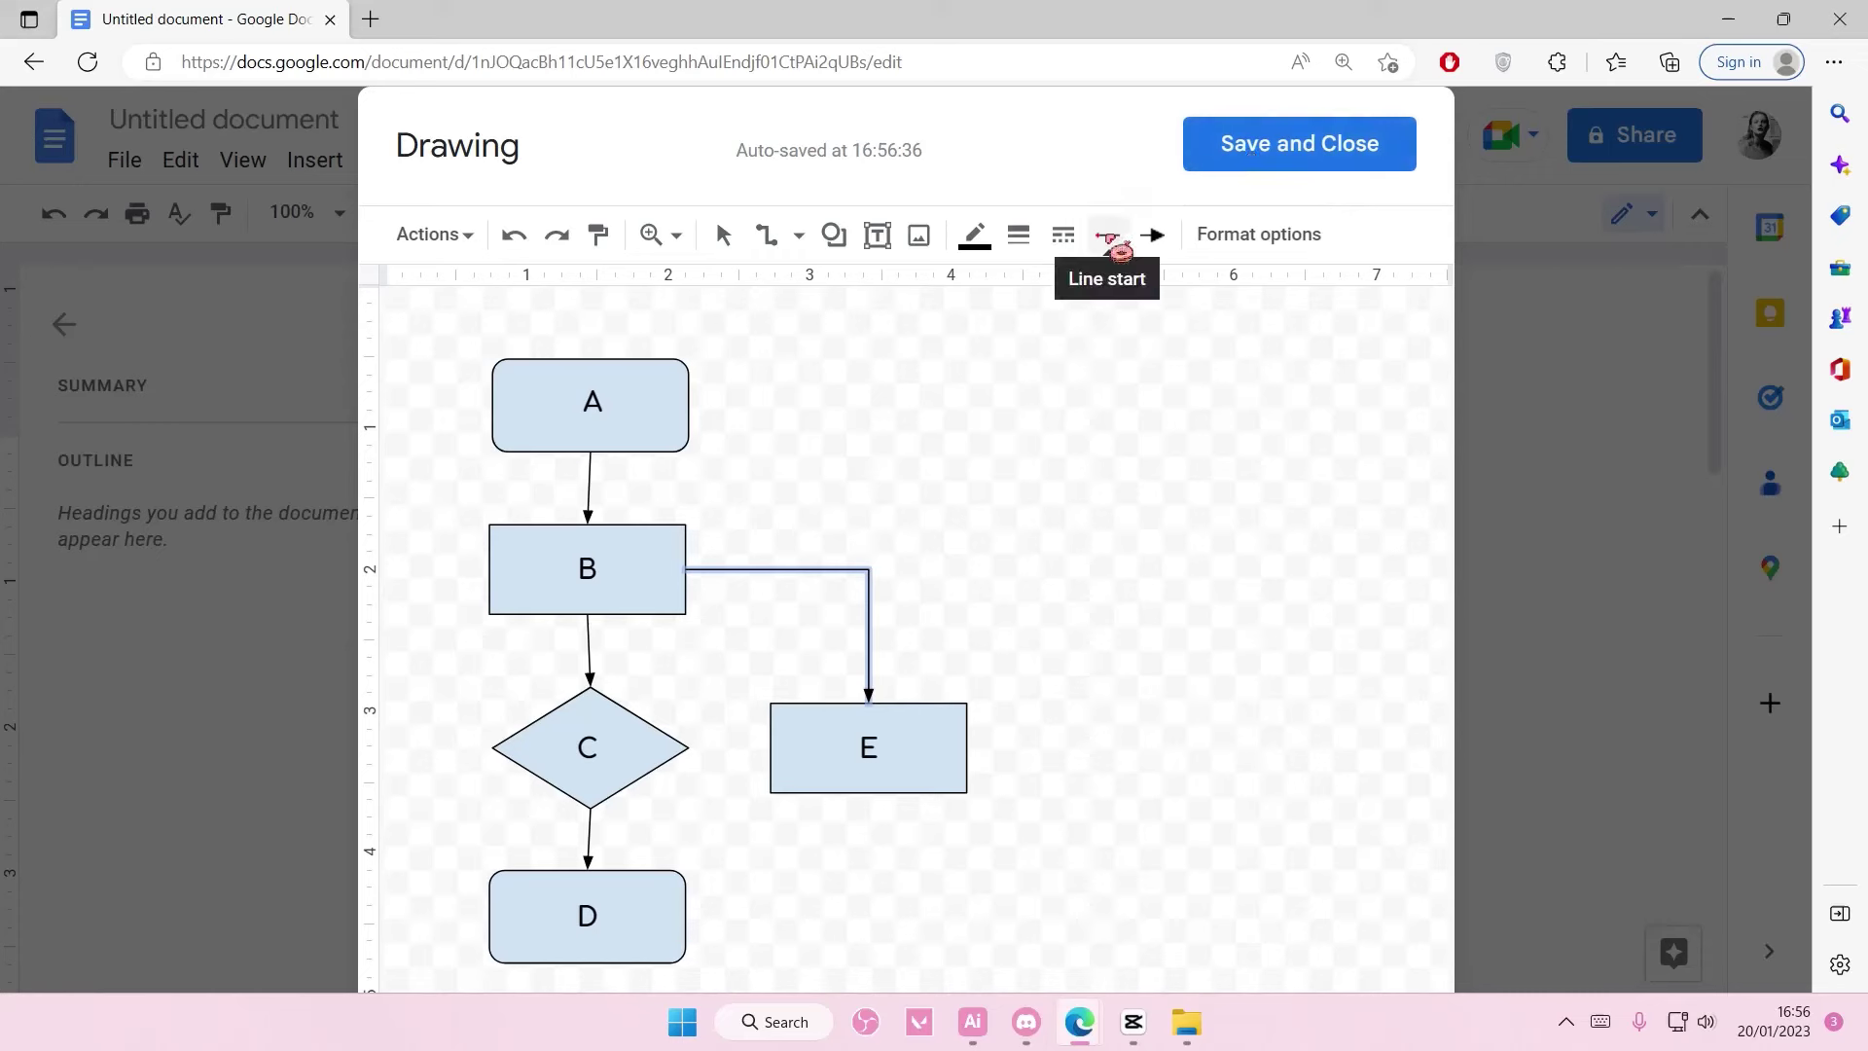
- Set the B–E connector's start arrowhead back to none, then Save and Close the drawing
{"action": "left_click", "coordinate": [1112, 241]}
{"action": "left_click", "coordinate": [1155, 241]}
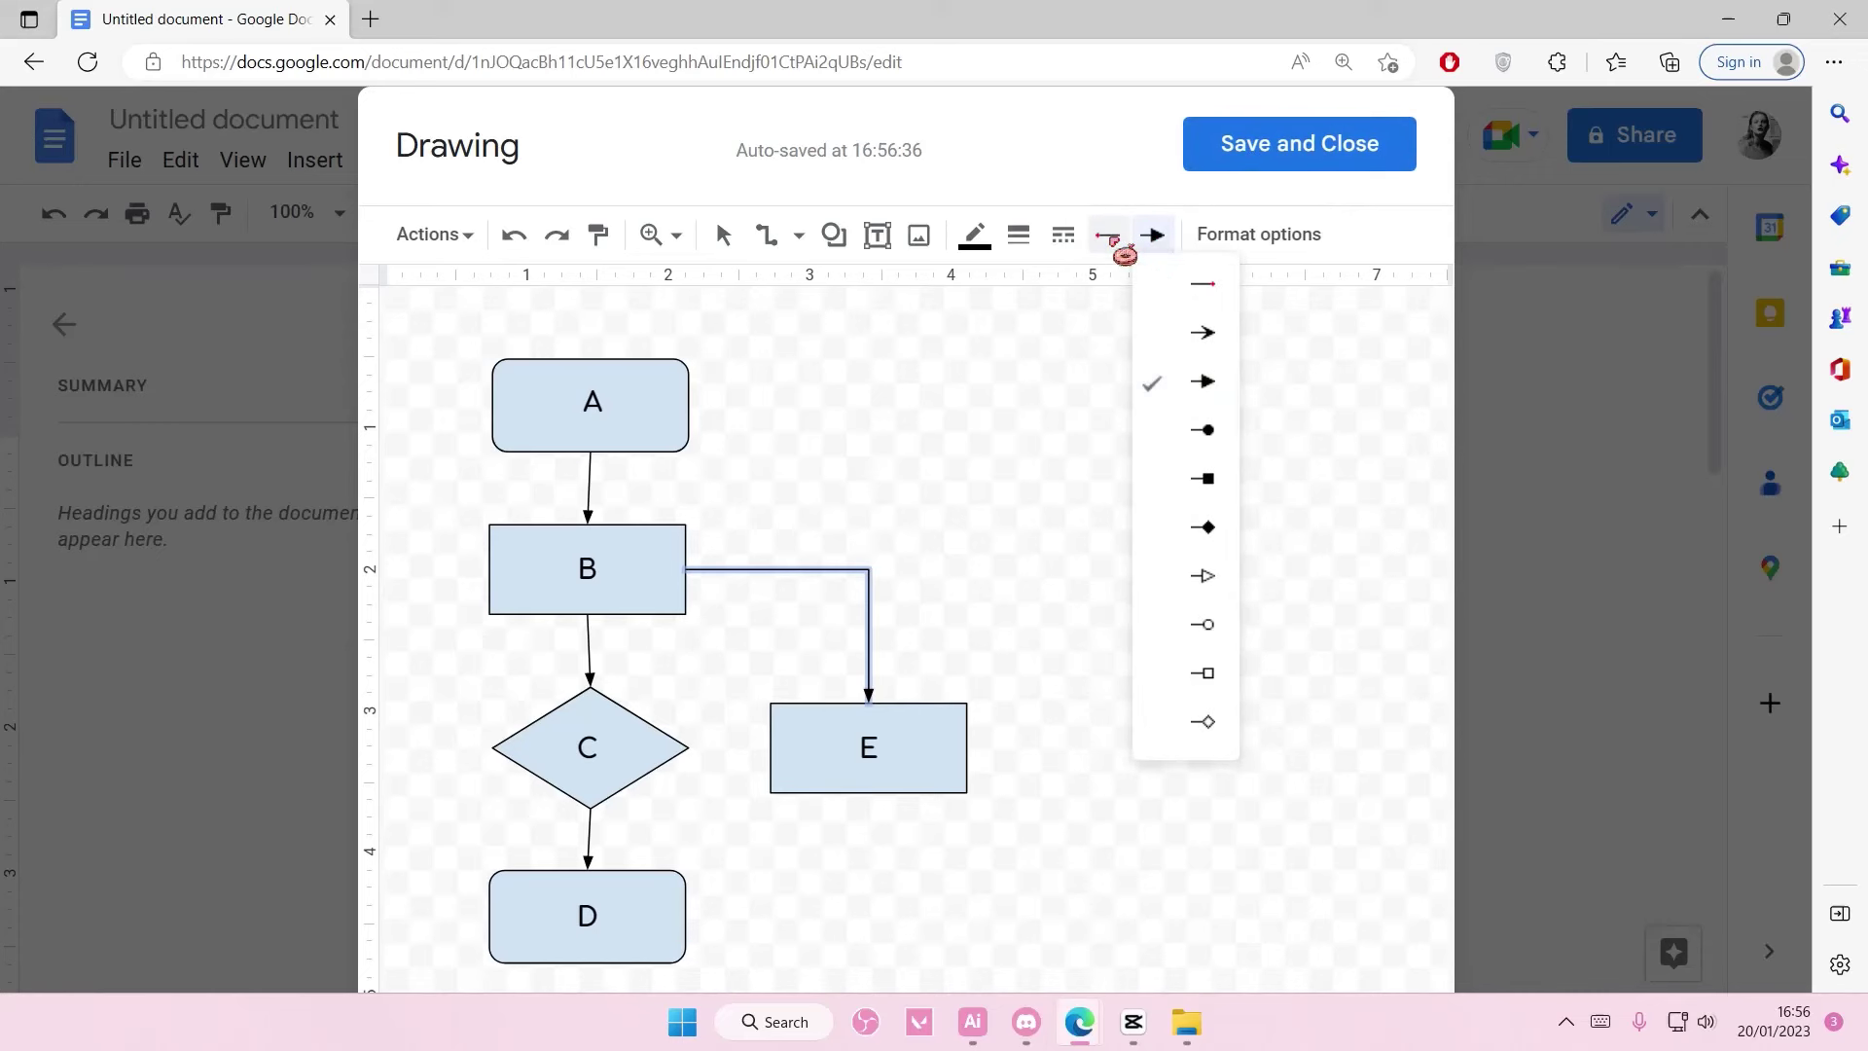
{"action": "left_click", "coordinate": [1110, 240]}
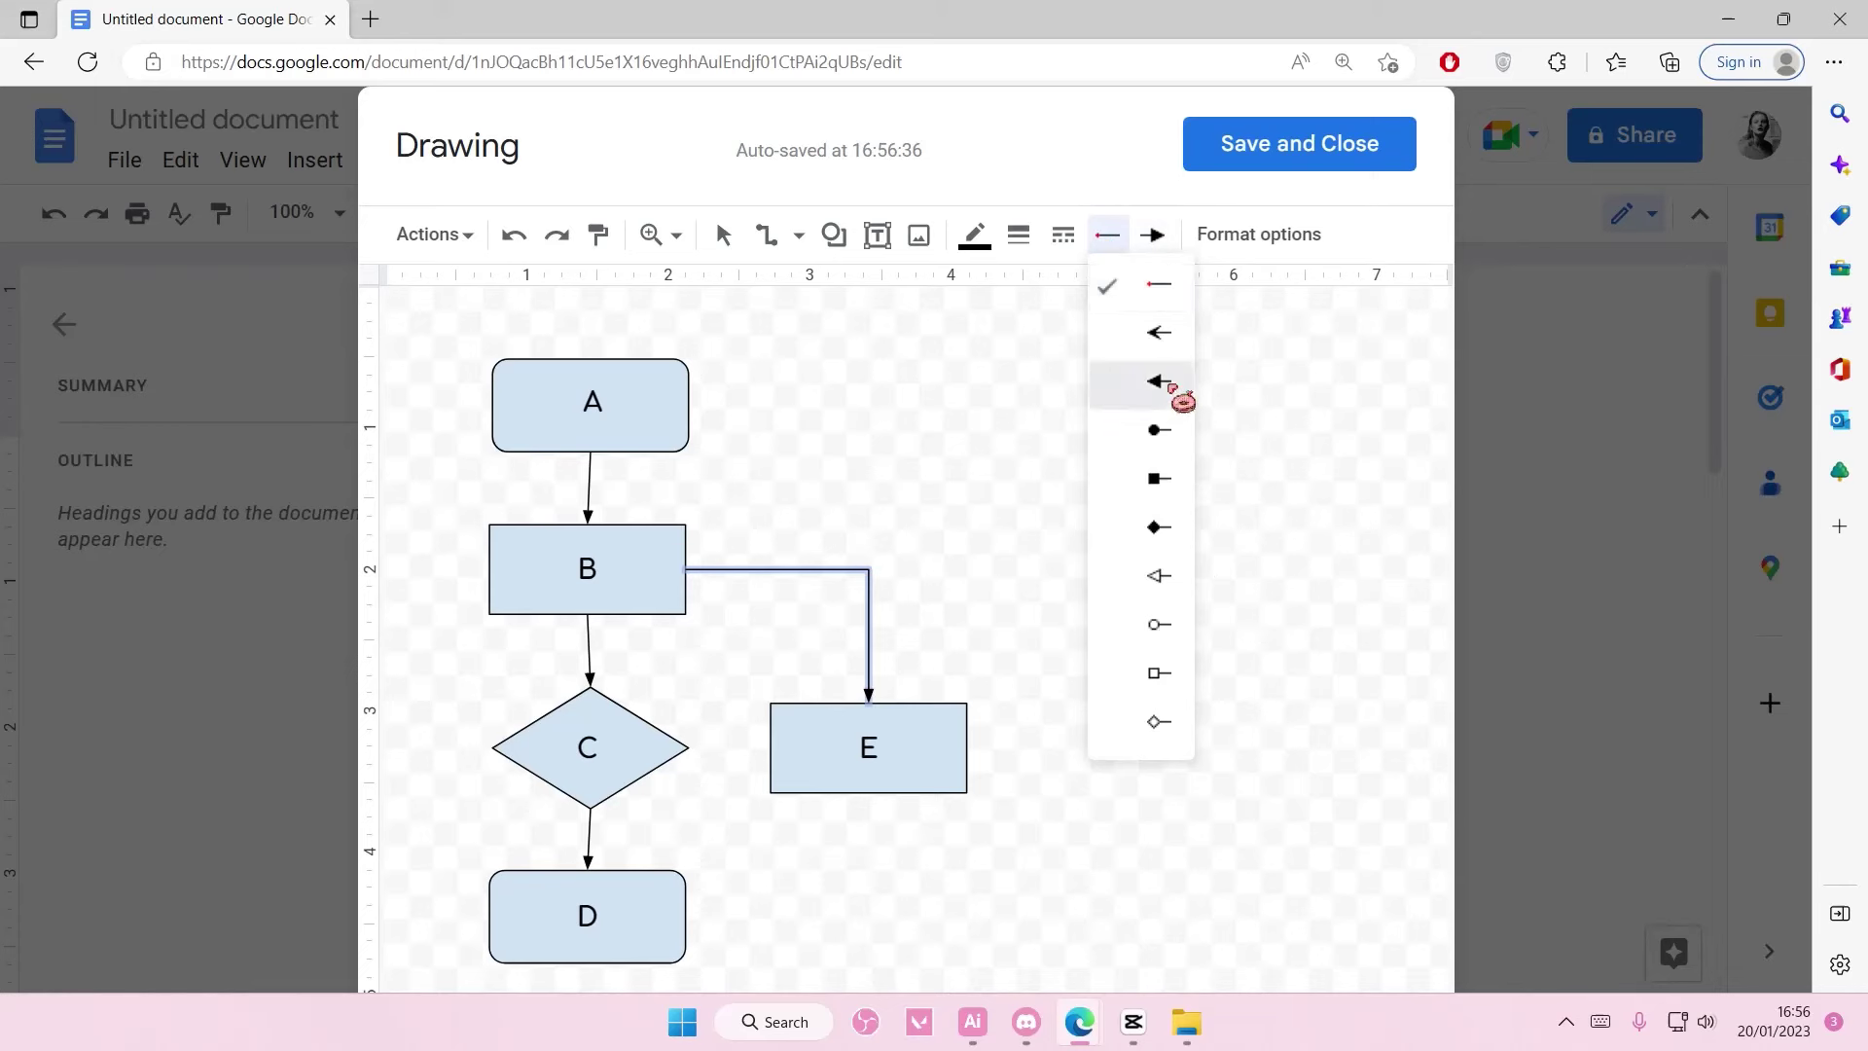
{"action": "left_click", "coordinate": [1168, 381]}
{"action": "left_click", "coordinate": [1108, 237]}
{"action": "left_click", "coordinate": [1150, 302]}
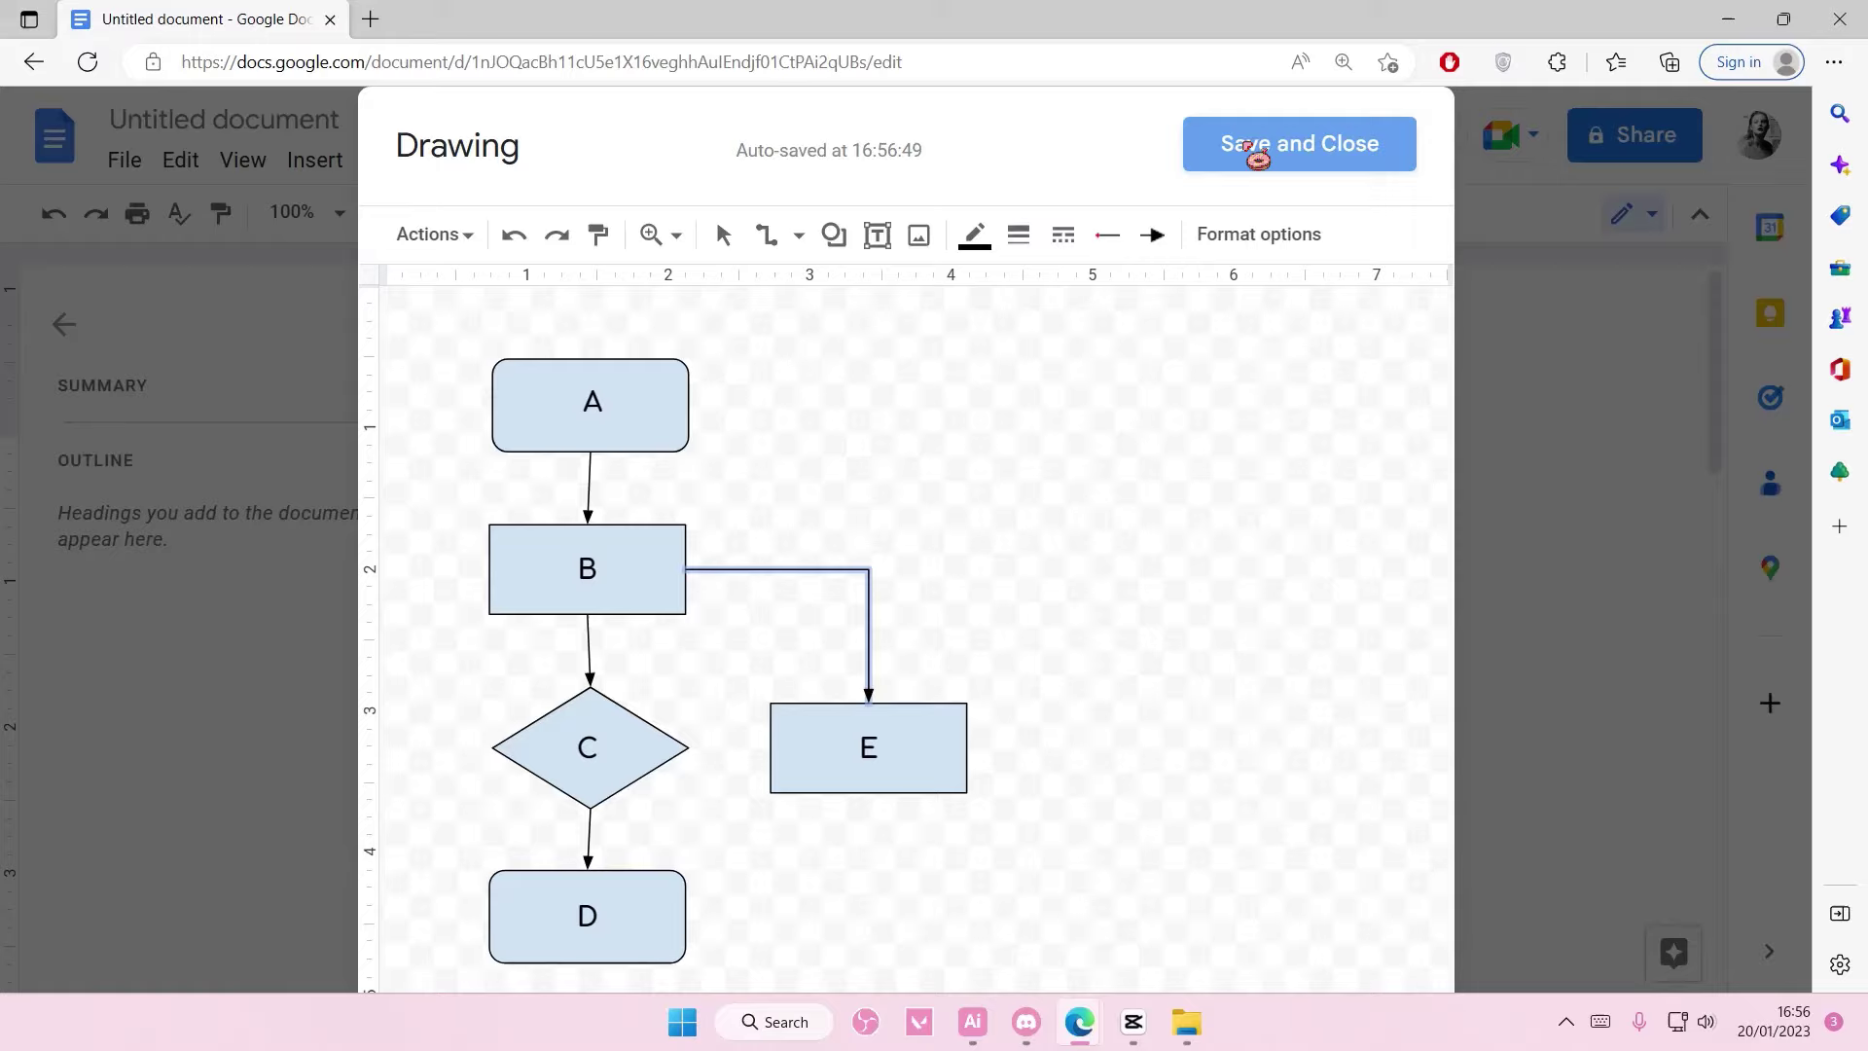
{"action": "left_click", "coordinate": [1251, 152]}
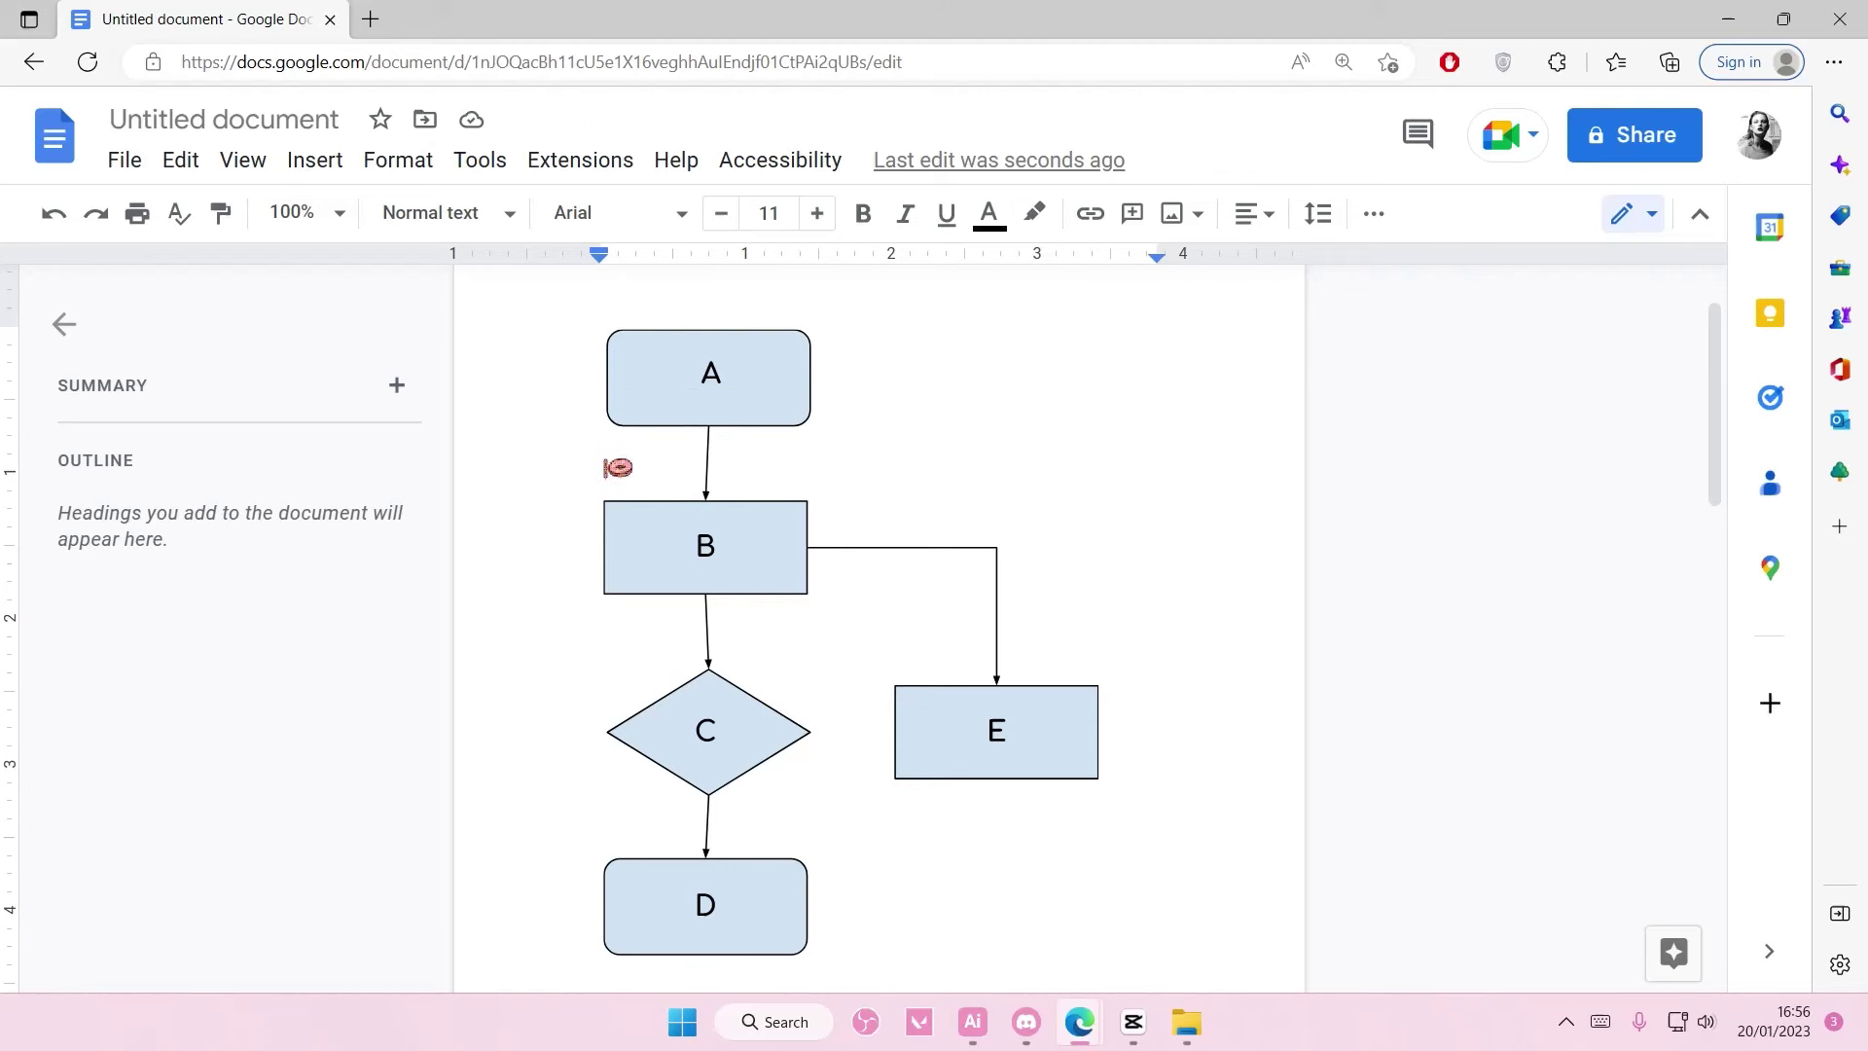
{"action": "scroll", "coordinate": [1216, 785], "scroll_direction": "down", "scroll_amount": 1}
{"action": "scroll", "coordinate": [1218, 789], "scroll_direction": "up", "scroll_amount": 1}
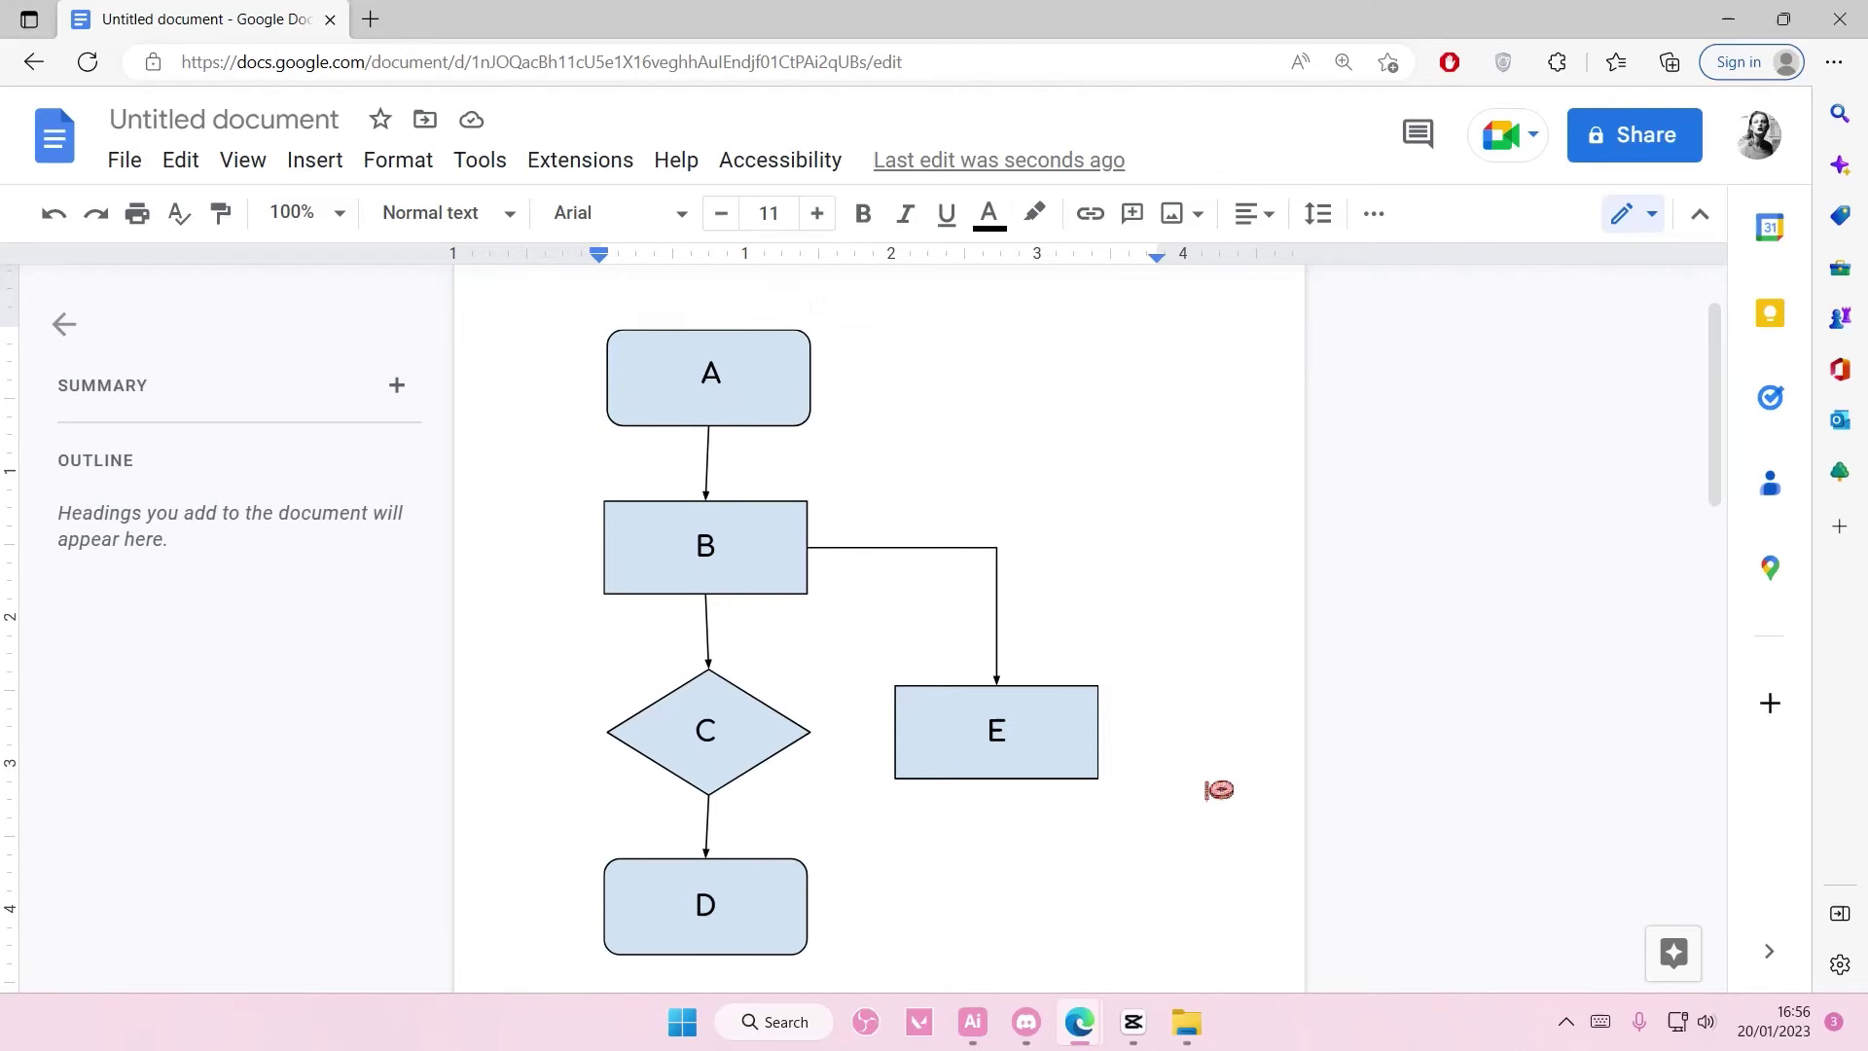